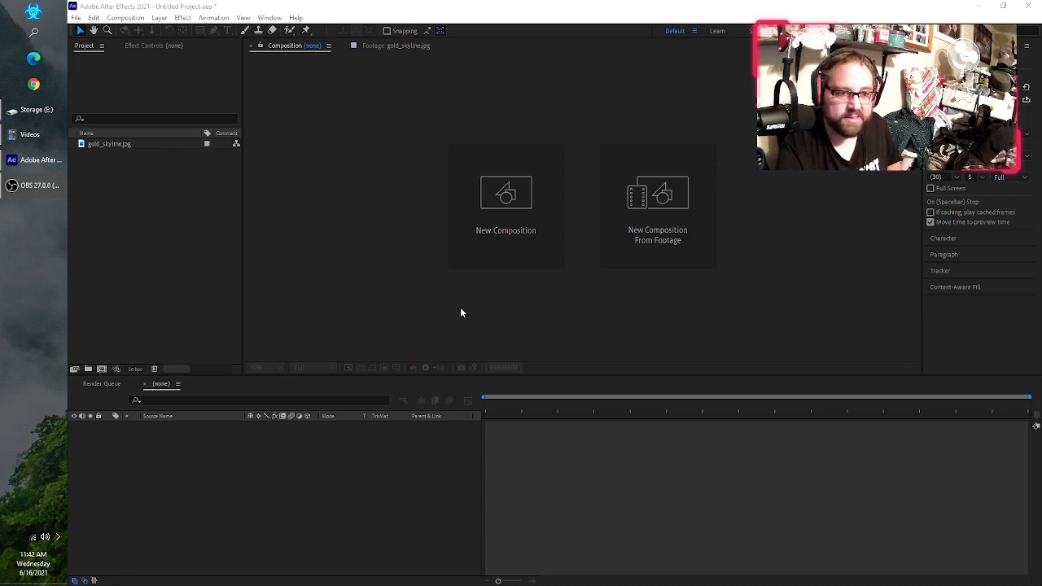
Create a new composition using the HDTV 1080 24 preset.
left_click(494, 221)
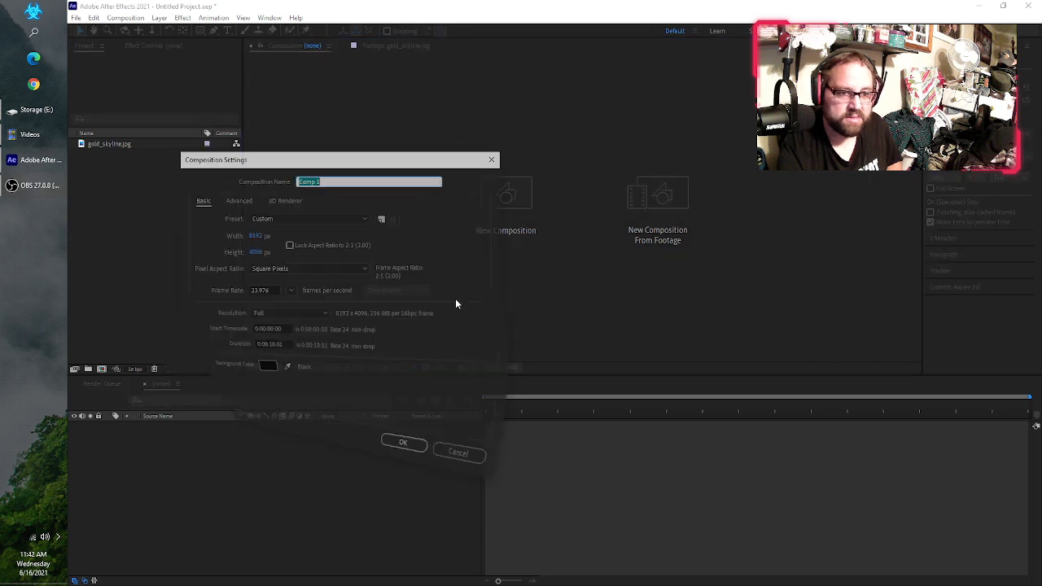
left_click(304, 220)
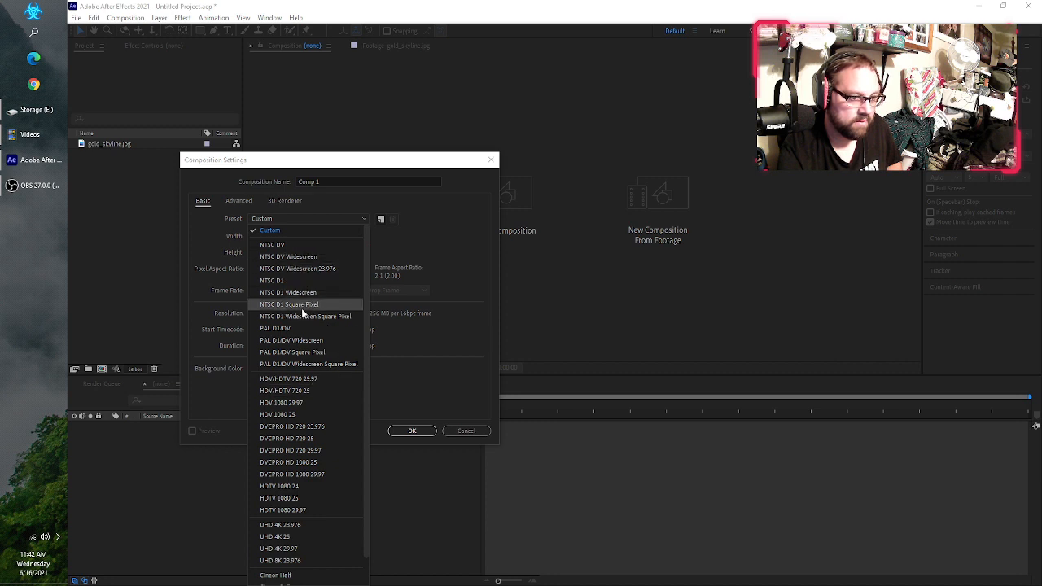
scroll(310, 476, "down", 1)
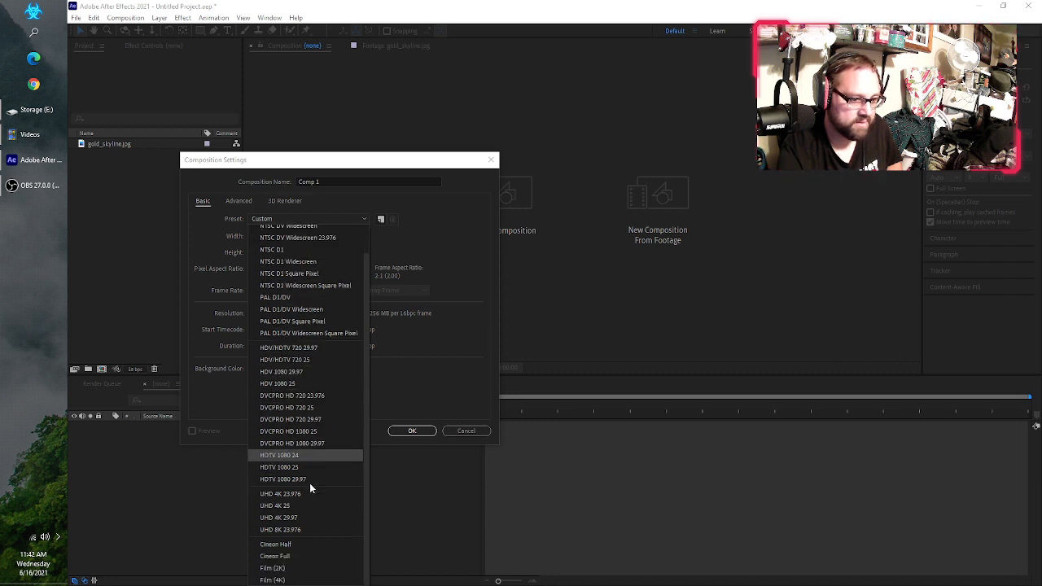
left_click(293, 456)
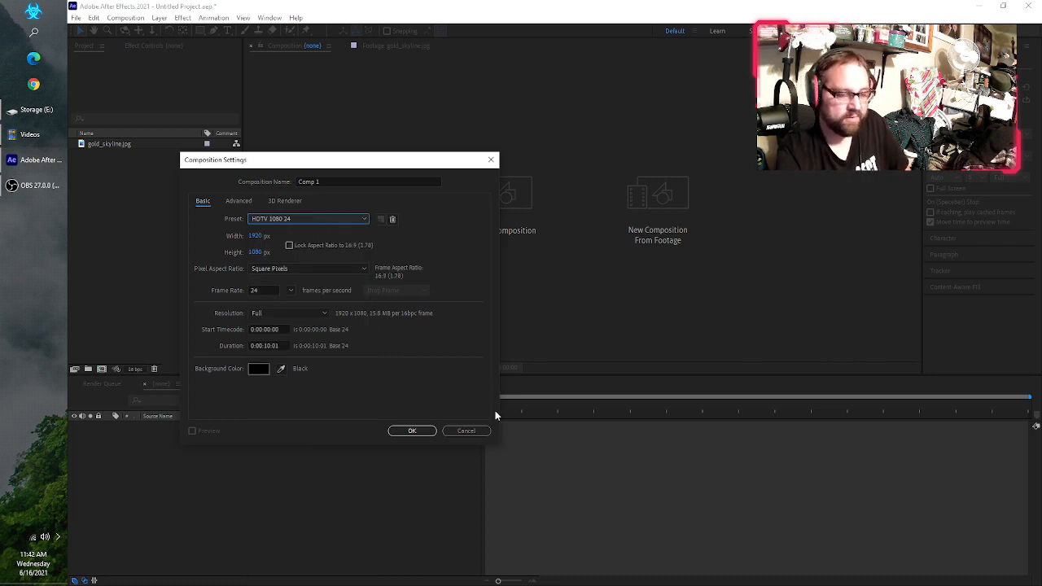
left_click(412, 432)
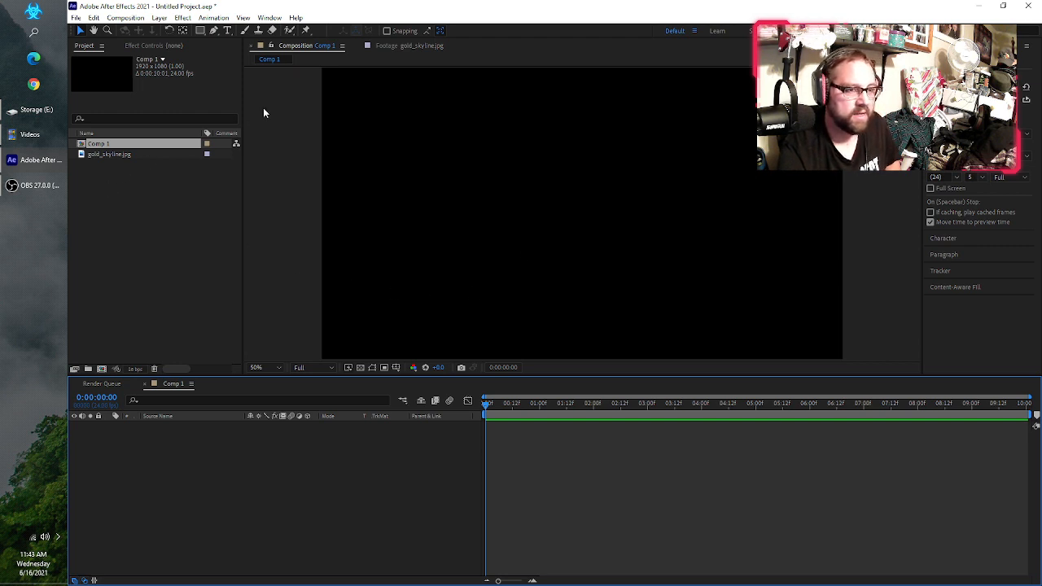
View the whole gold_skyline.jpg footage, and create a 1920 x 1080 black solid named Enviroment in Comp 1.
left_click(406, 44)
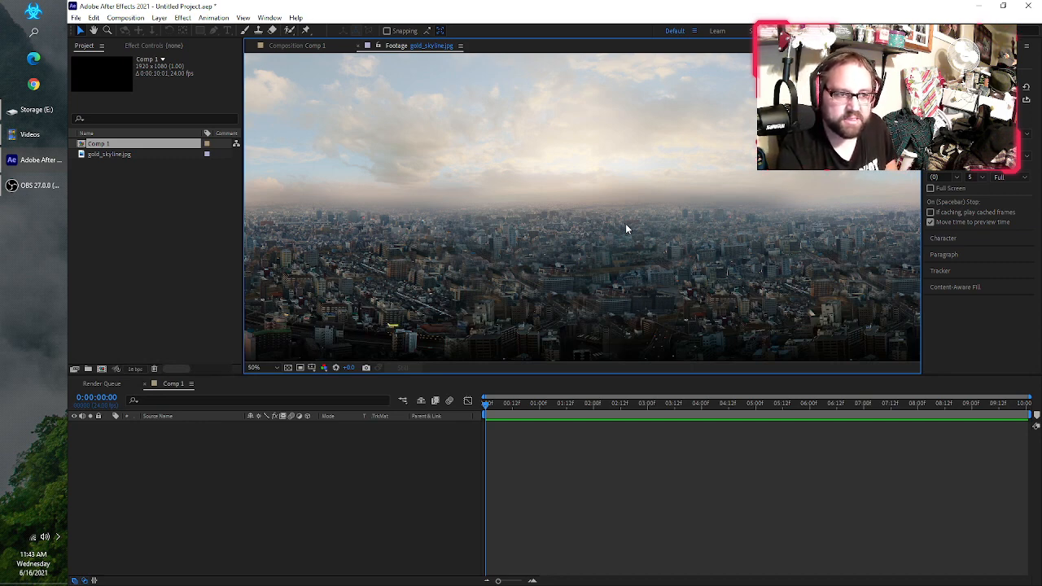
scroll(629, 223, "down", 2)
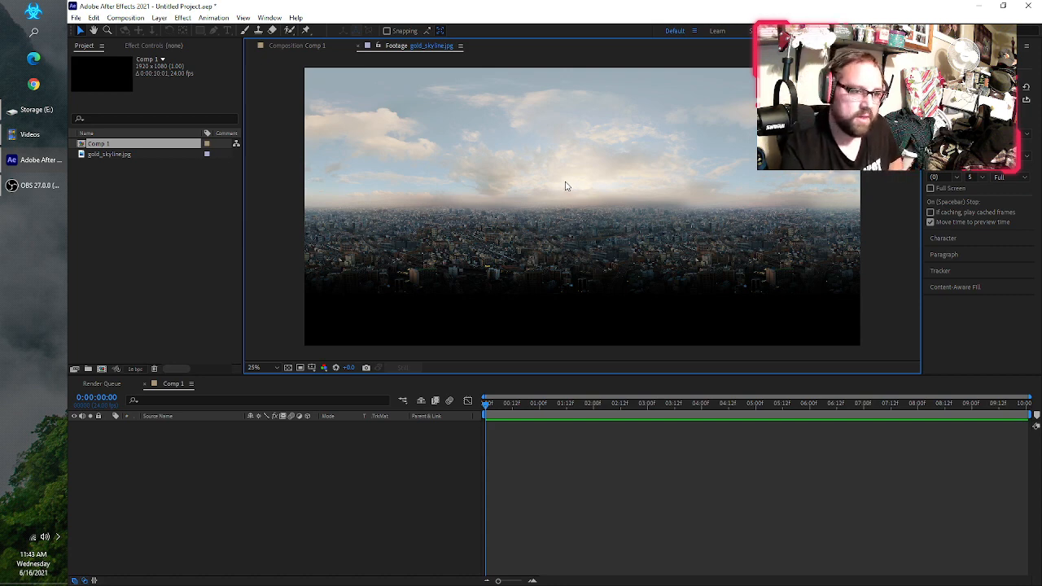
left_click(400, 461)
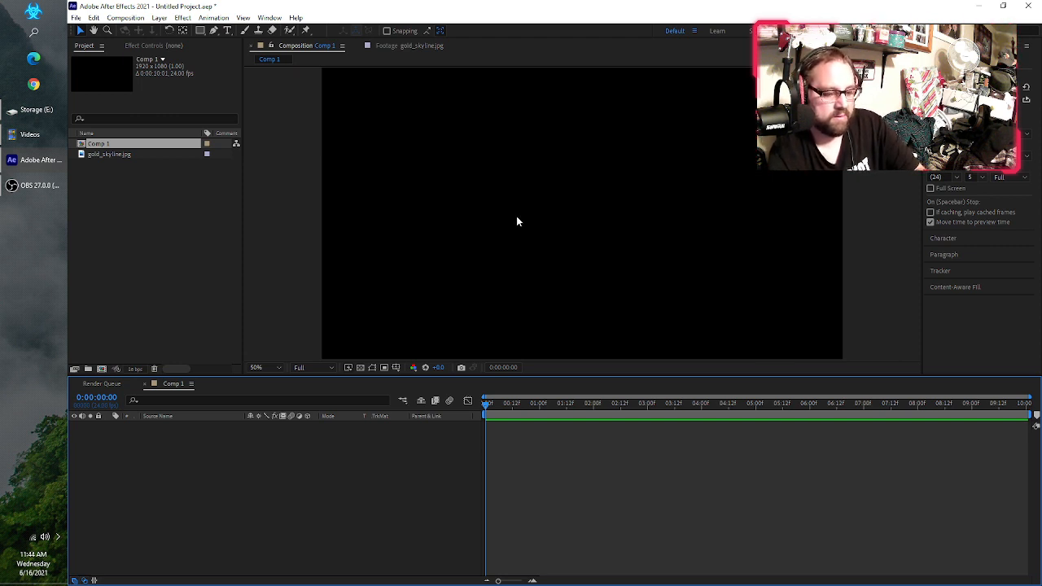
key("ctrl+y")
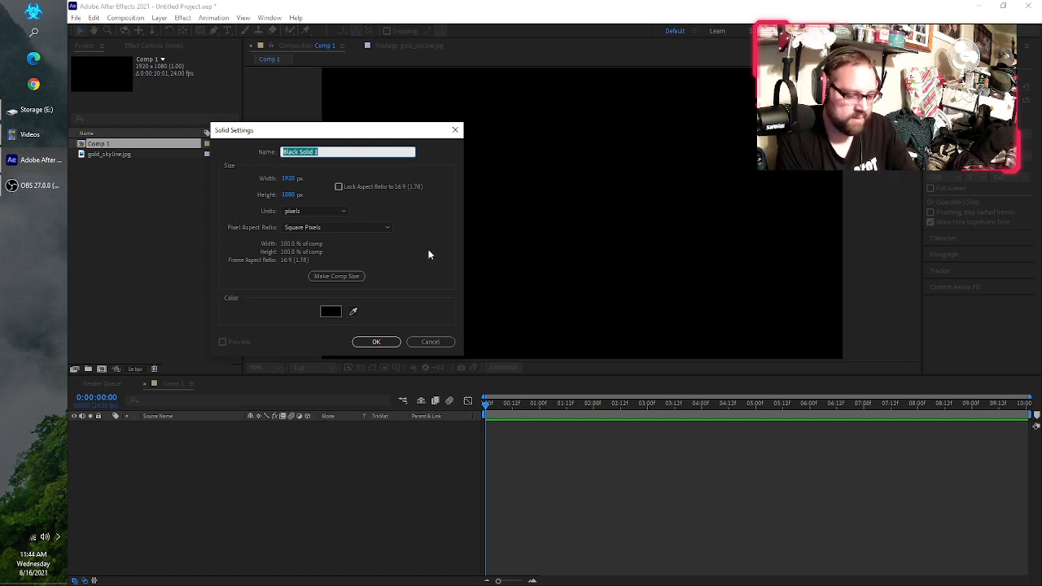
type("Fi")
type("v")
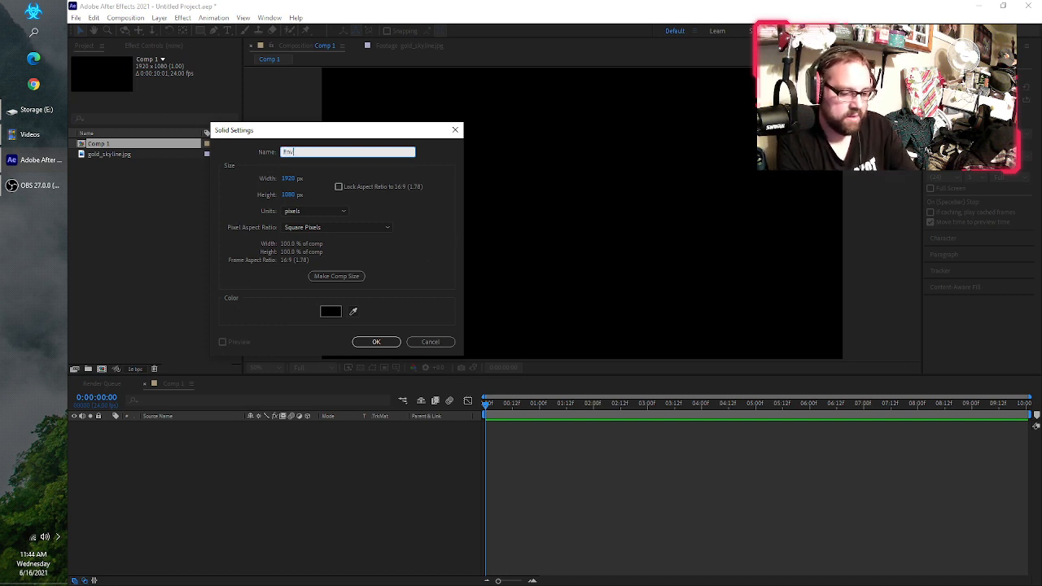
type("ironment")
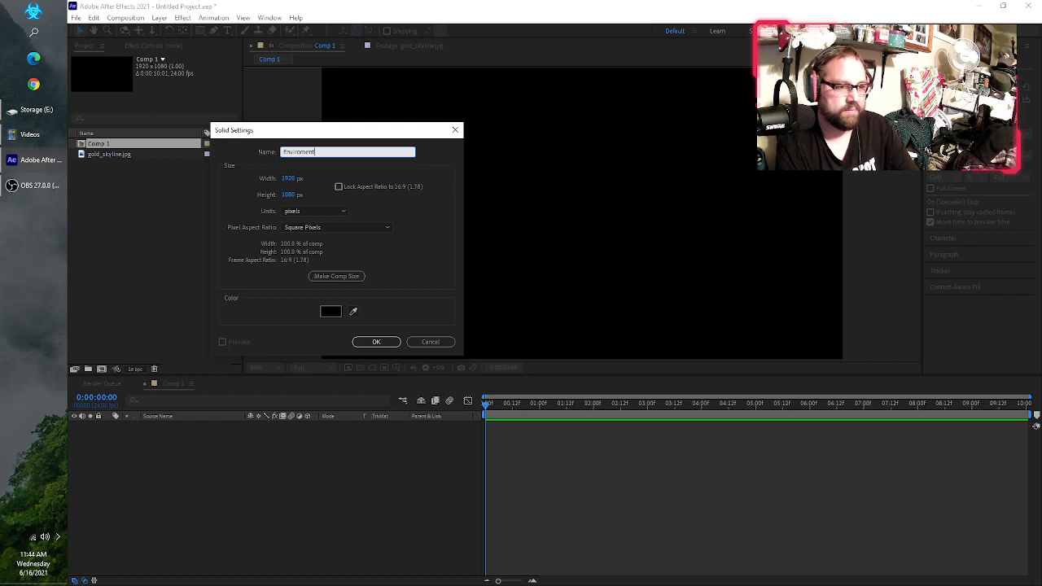
left_click(376, 342)
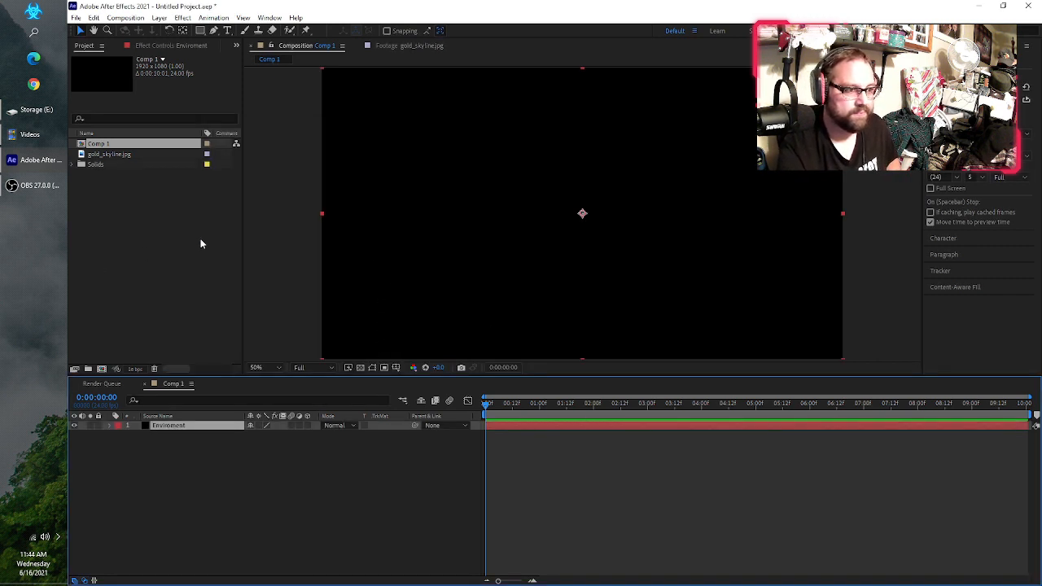
Find the VC Orb effect and apply it to the Enviroment solid.
left_click(220, 529)
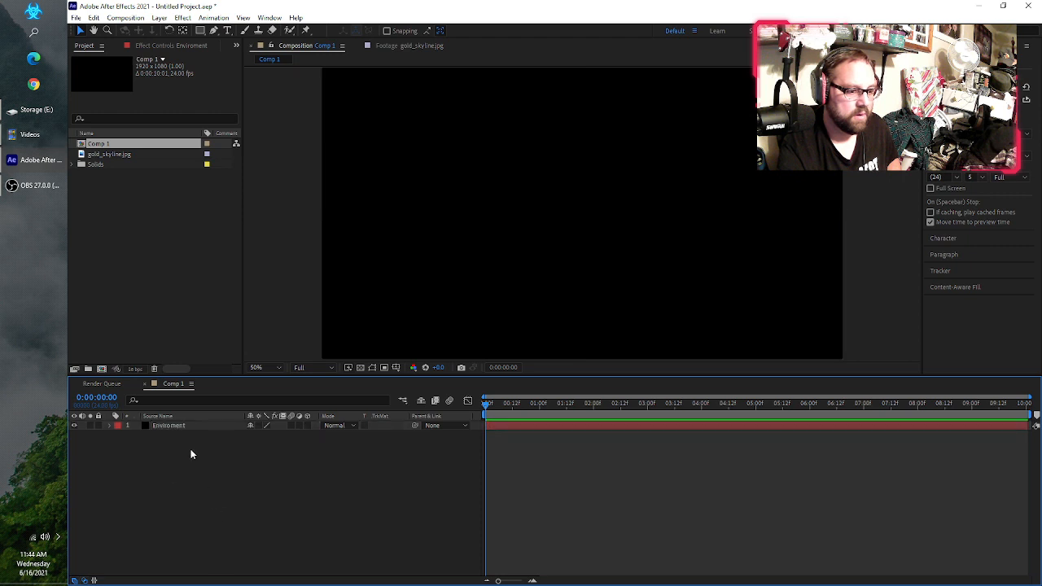
left_click(177, 424)
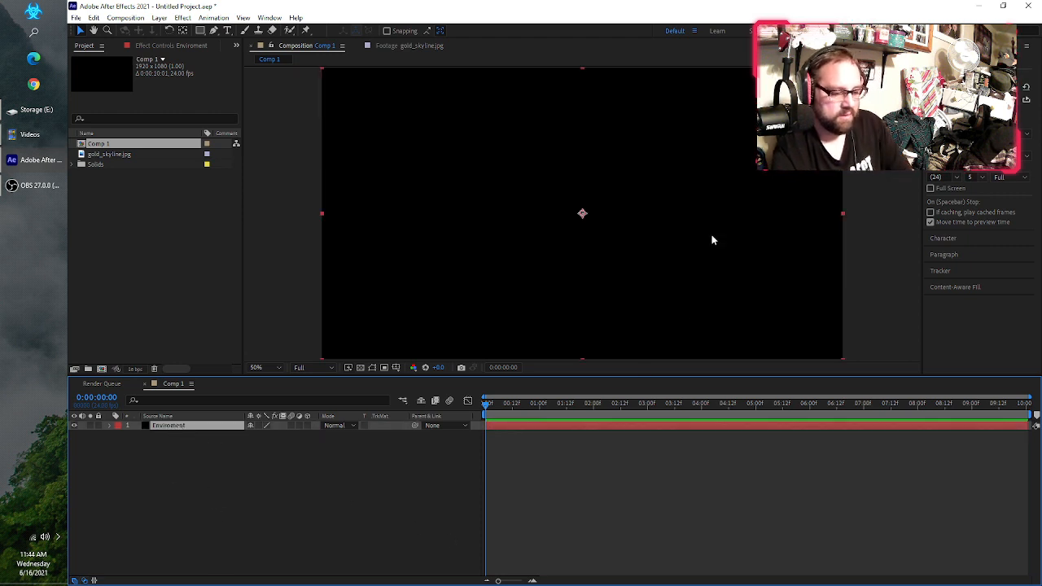
key("ctrl+space")
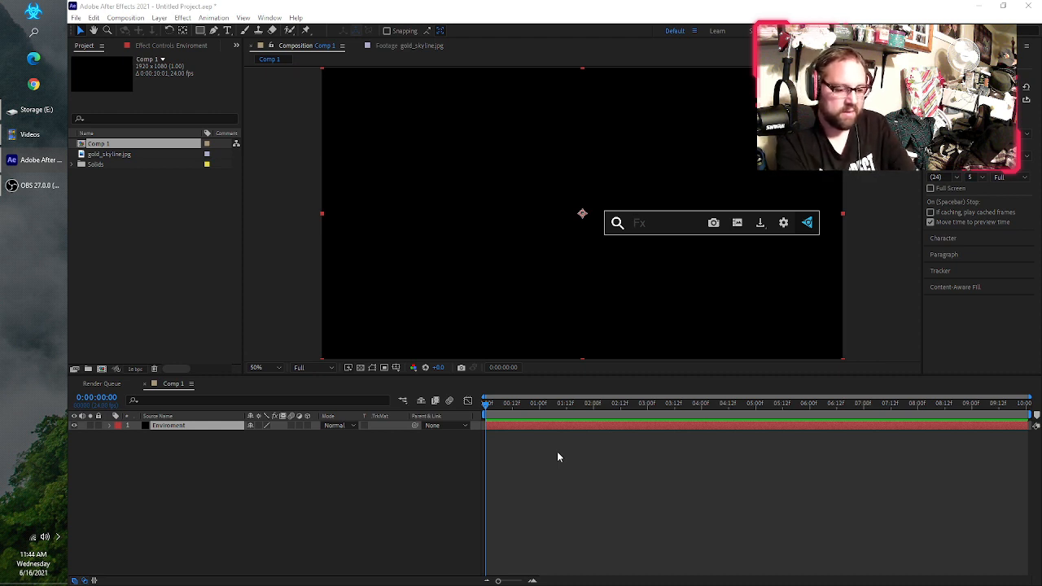
type("orb")
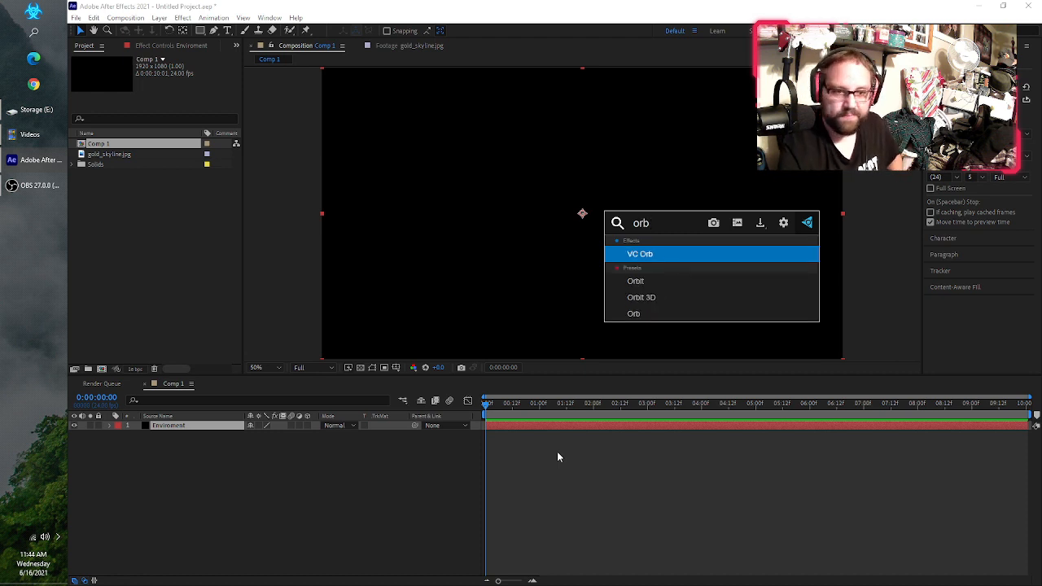
left_click(617, 257)
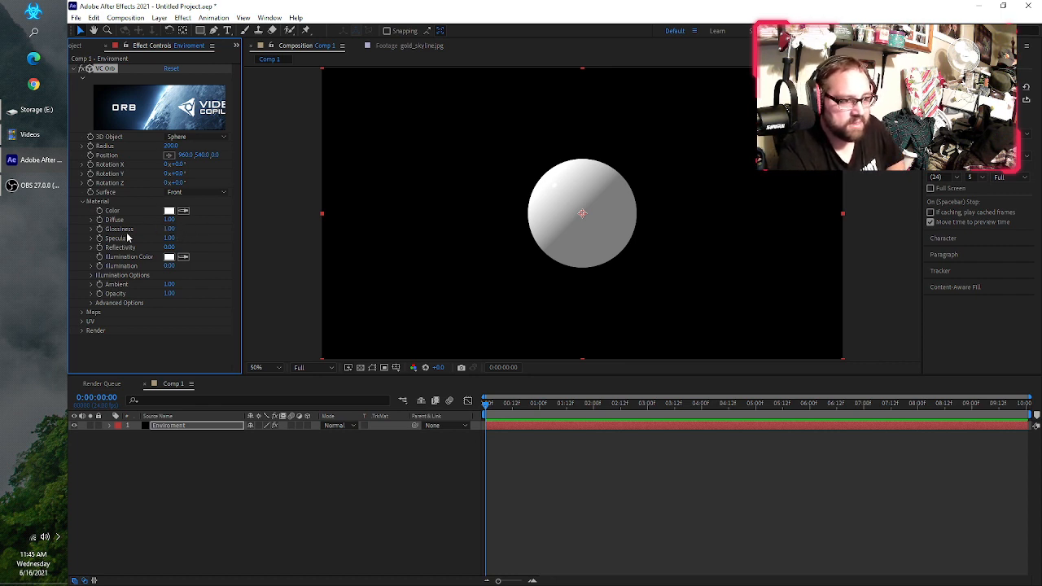
Set the VC Orb material's Glossiness and Specular to 0.00.
left_click_drag(168, 229, 37, 247)
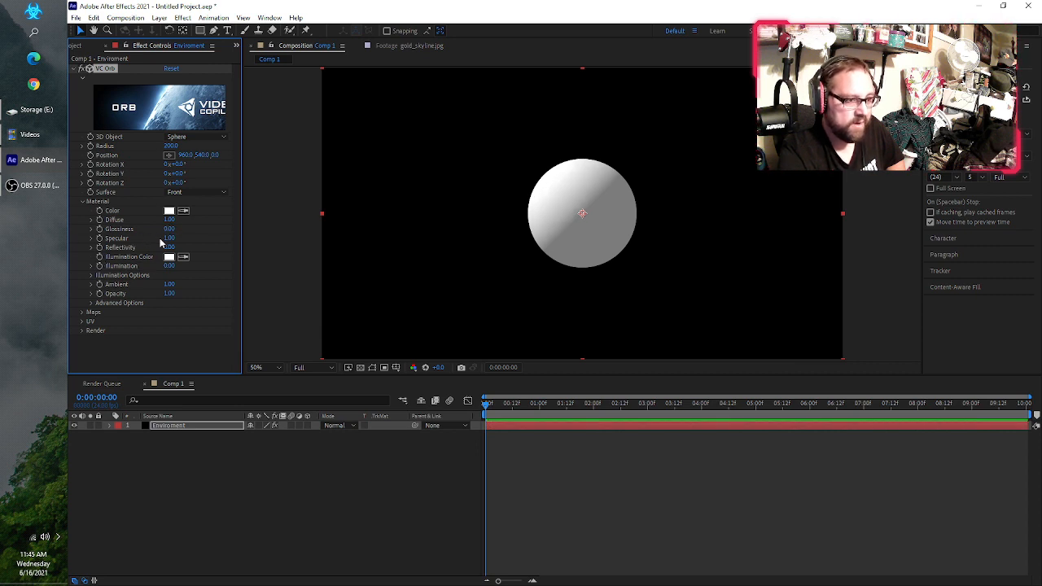
left_click_drag(166, 238, 74, 239)
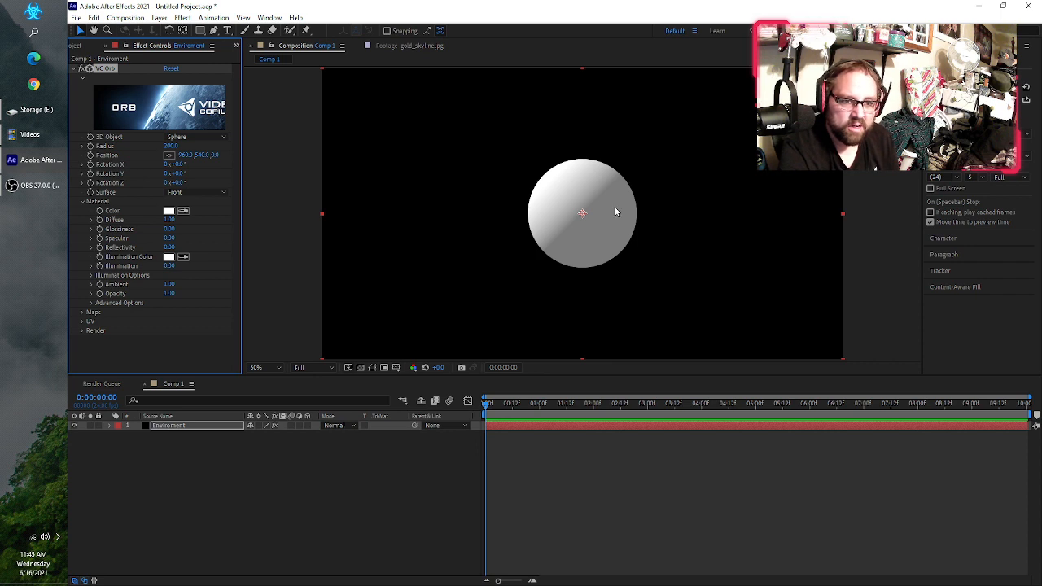
scroll(615, 212, "up", 1)
scroll(616, 212, "down", 1)
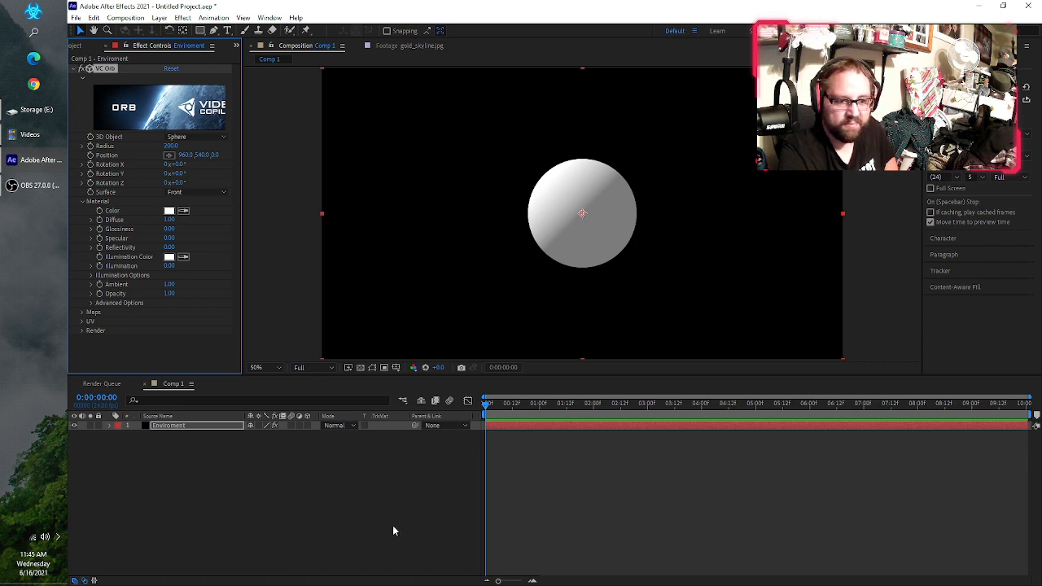
Place gold_skyline.jpg in Comp 1 beneath the Enviroment layer and hide its visibility.
left_click(77, 47)
left_click(163, 202)
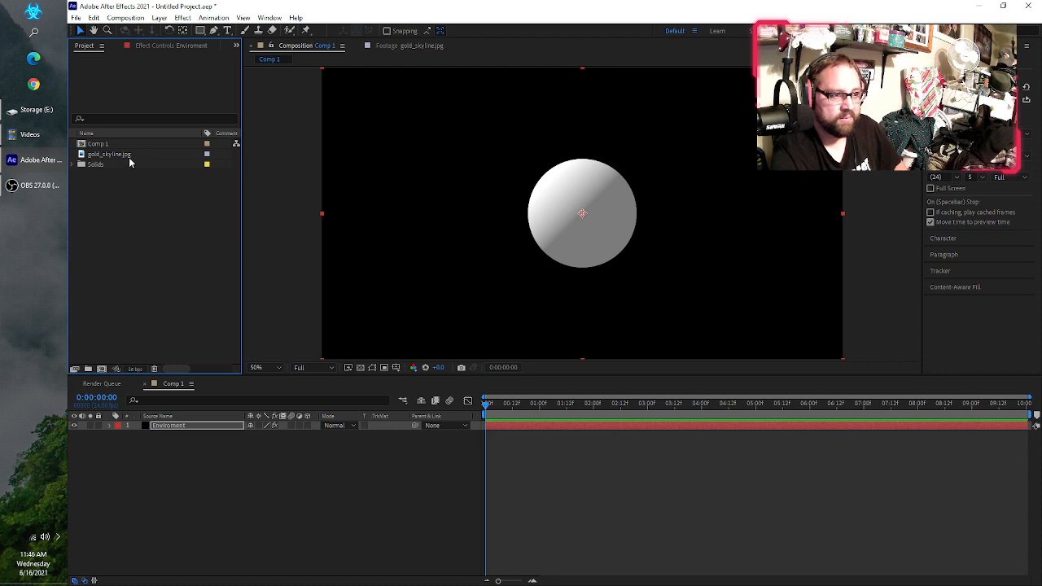
left_click(130, 157)
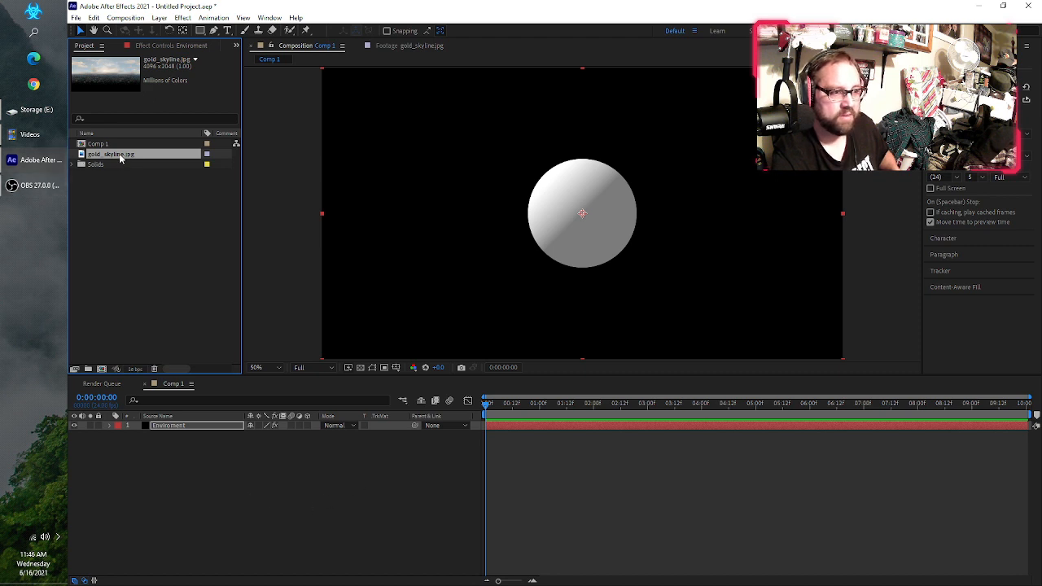
left_click_drag(118, 155, 248, 473)
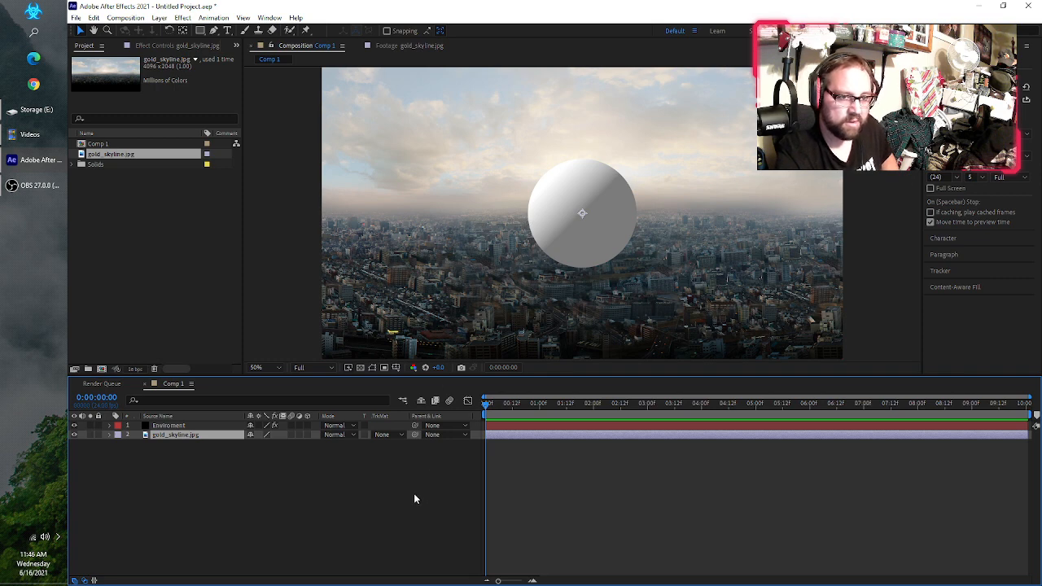
left_click(74, 434)
Add a two-node camera with the 35mm preset above the Enviroment layer.
left_click(179, 425)
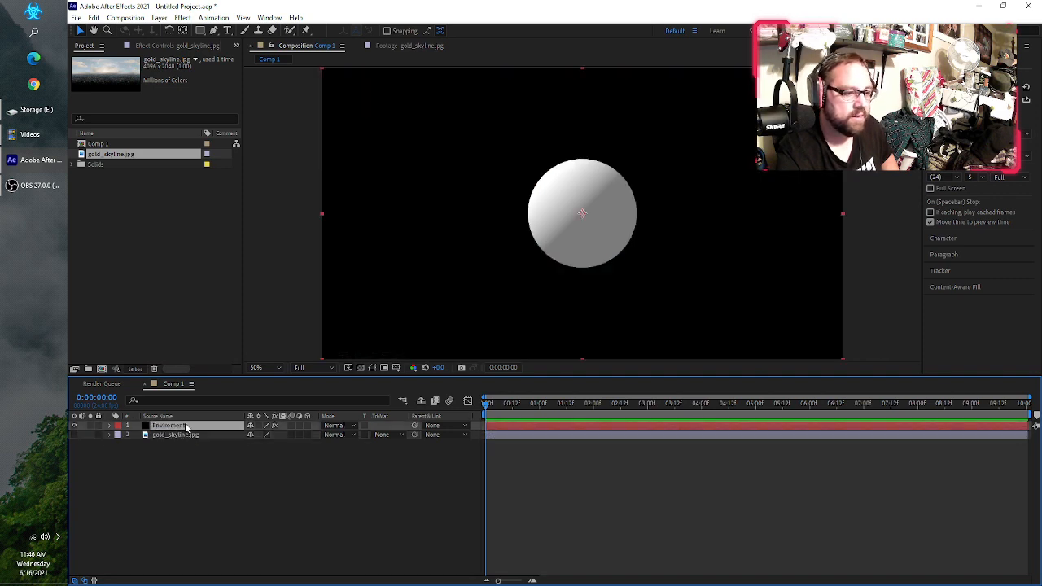
left_click(159, 45)
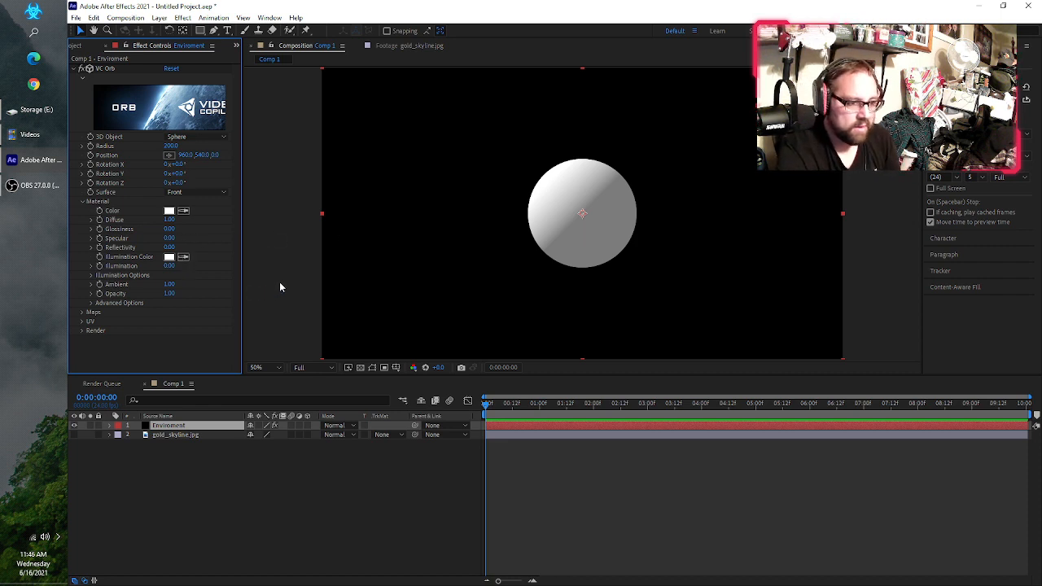
left_click(158, 17)
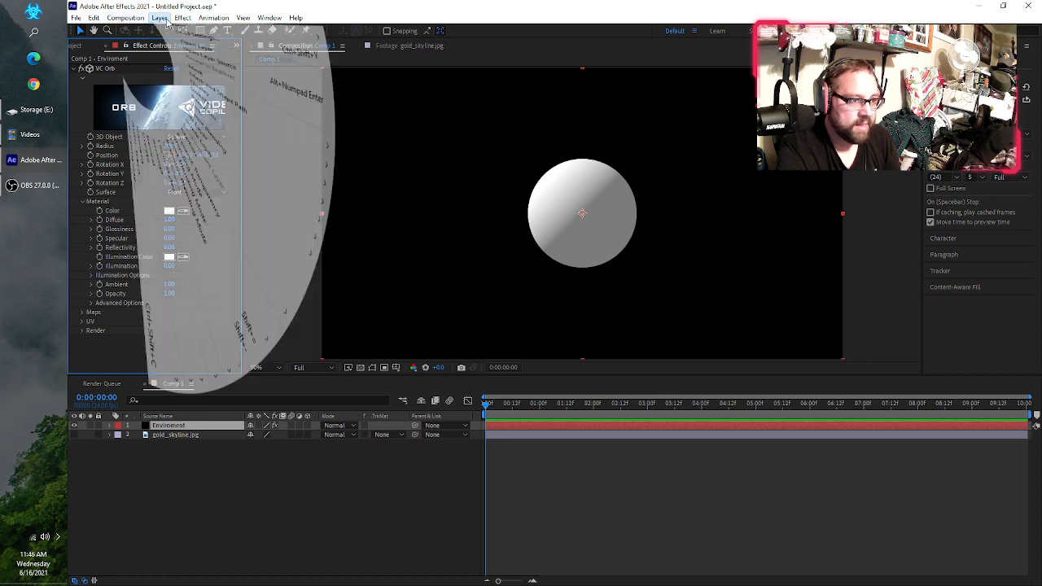
mouse_move(188, 33)
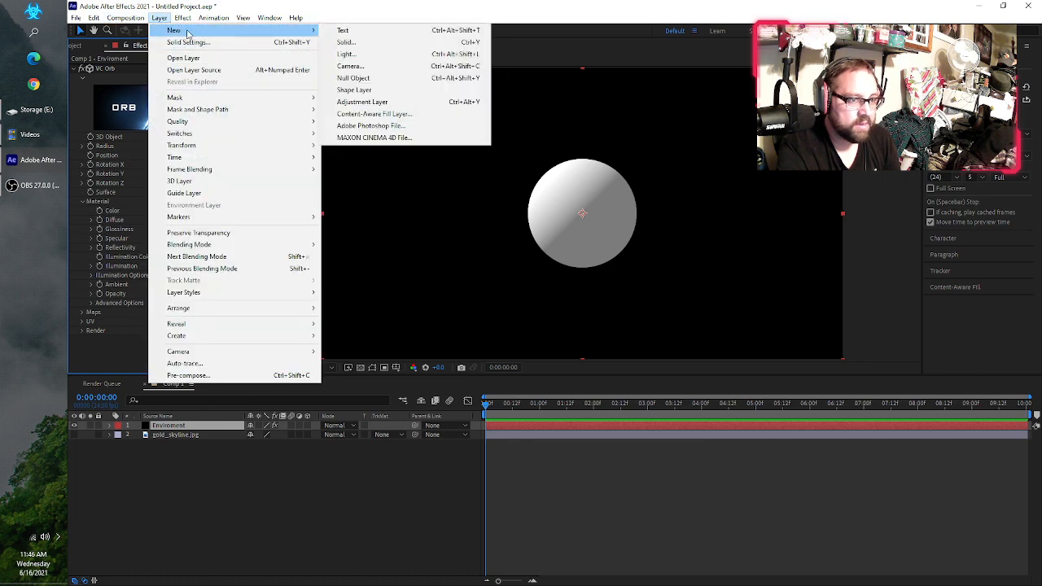
left_click(367, 66)
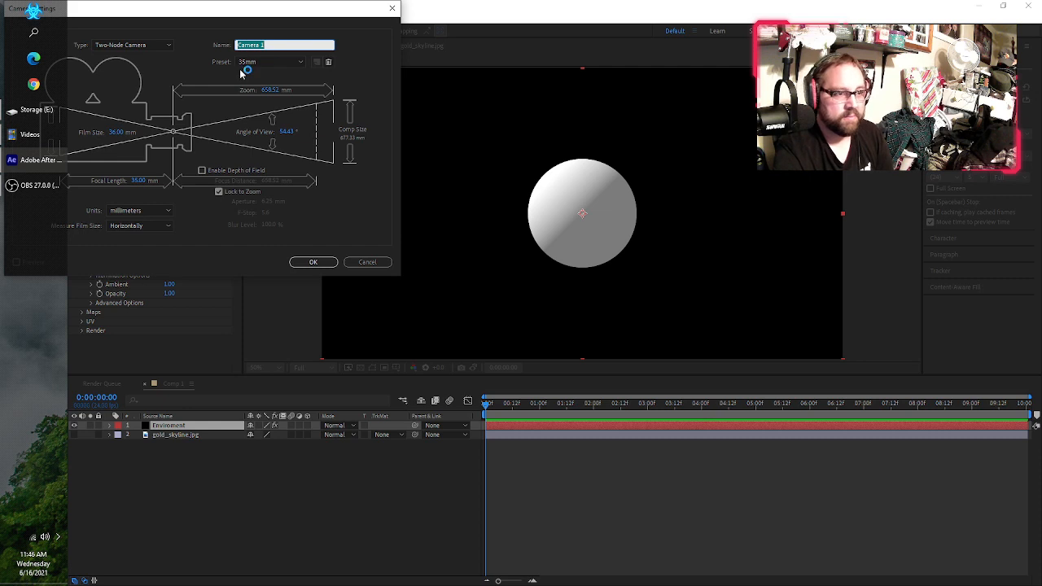
left_click(311, 262)
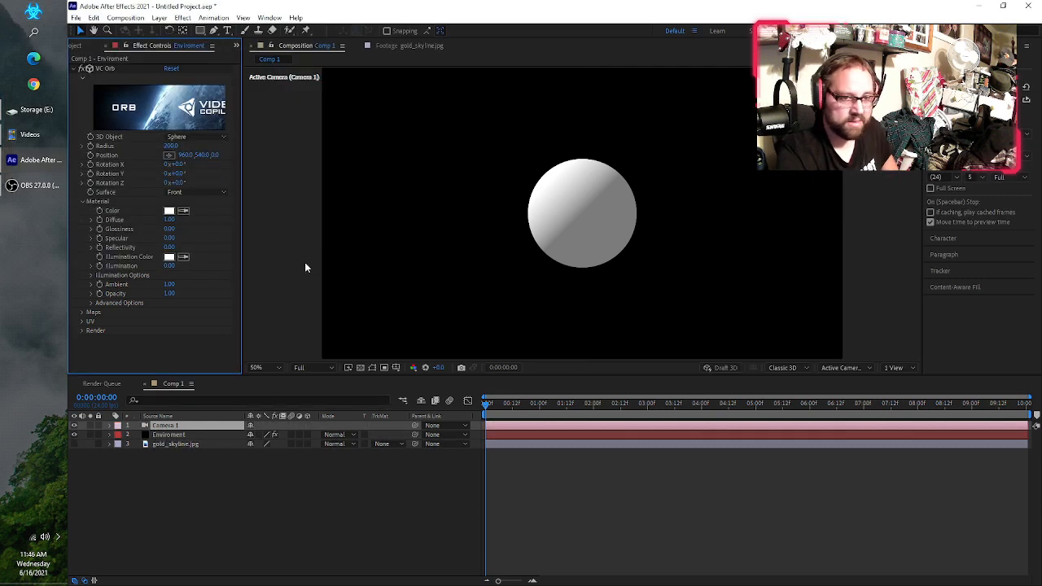
left_click(274, 501)
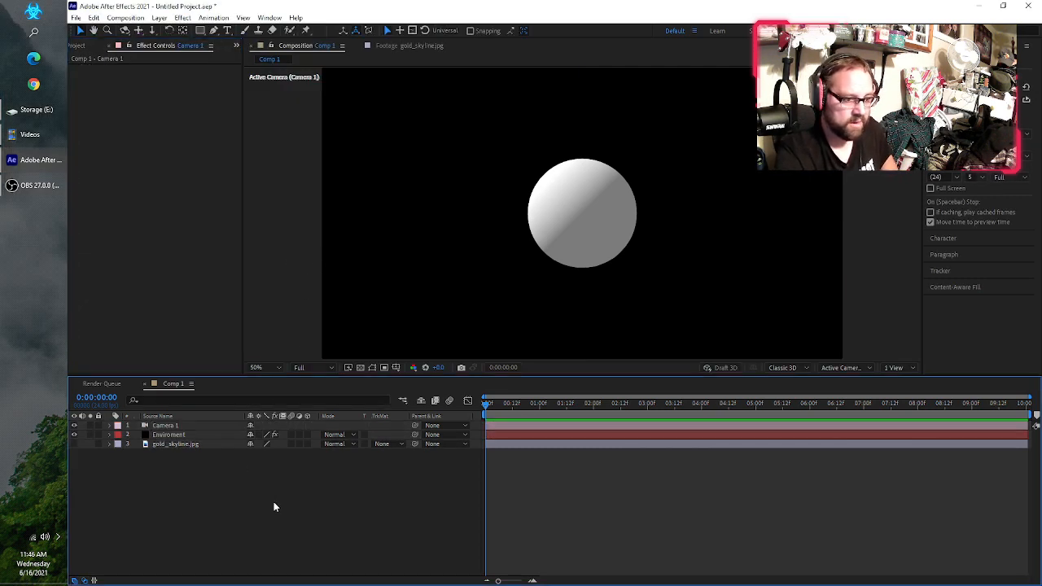
Move Camera 1 closer to the sphere so it fills most of the frame's height.
left_click(210, 429)
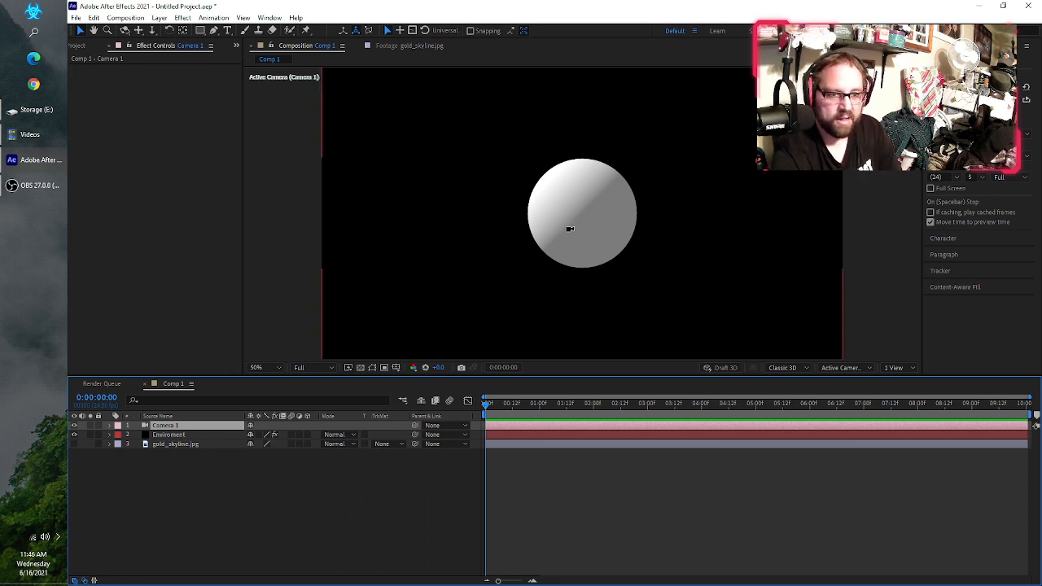
mouse_move(573, 244)
left_mouse_down()
mouse_move(658, 190)
mouse_move(572, 230)
mouse_move(572, 181)
mouse_move(558, 193)
left_mouse_up()
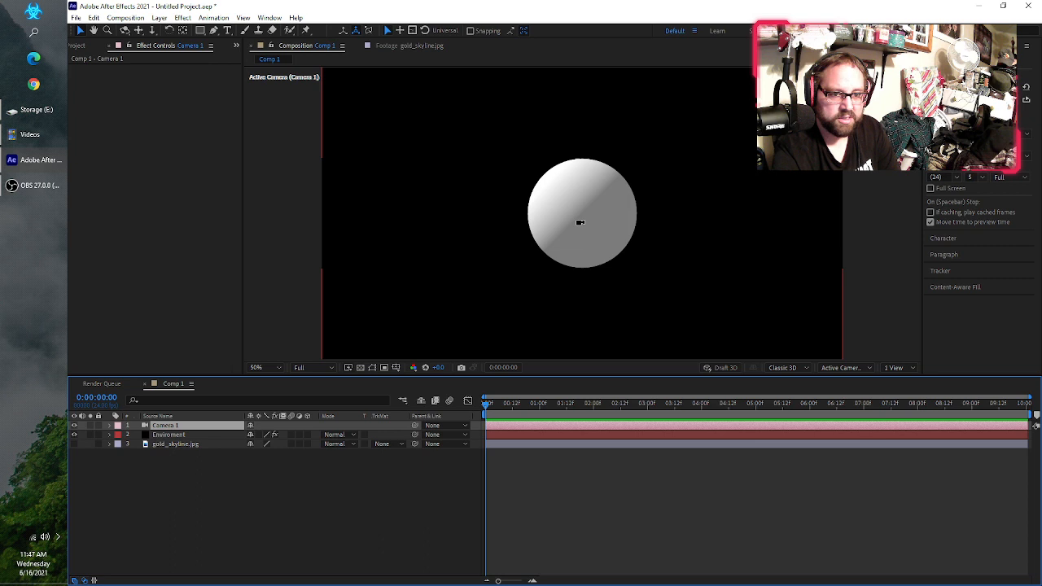
left_click_drag(561, 249, 582, 152)
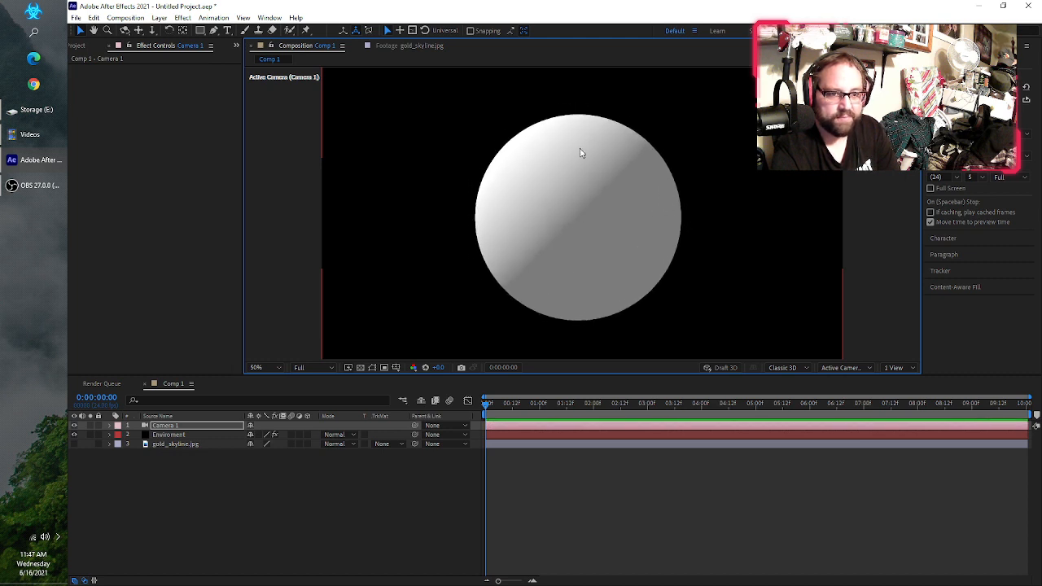
left_click(414, 492)
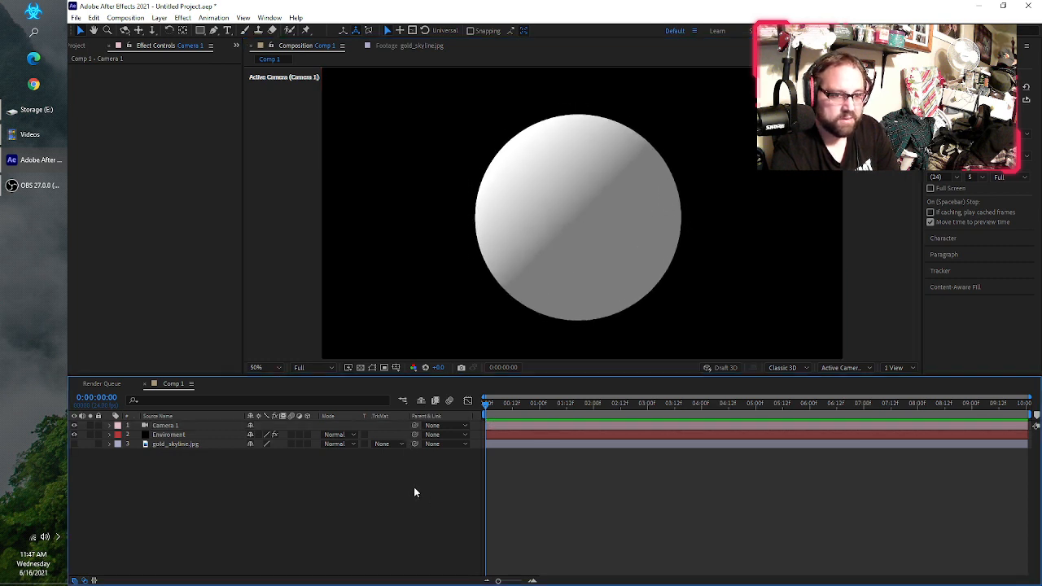
Assign gold_skyline.jpg as the Diffuse Layer map of the Enviroment layer's VC Orb effect.
left_click(171, 433)
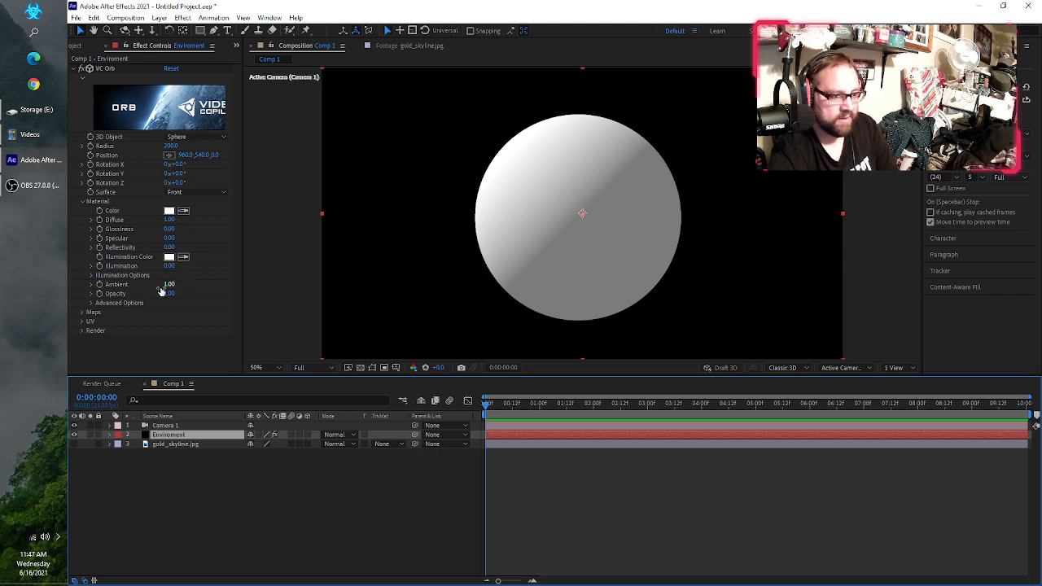
left_click(82, 314)
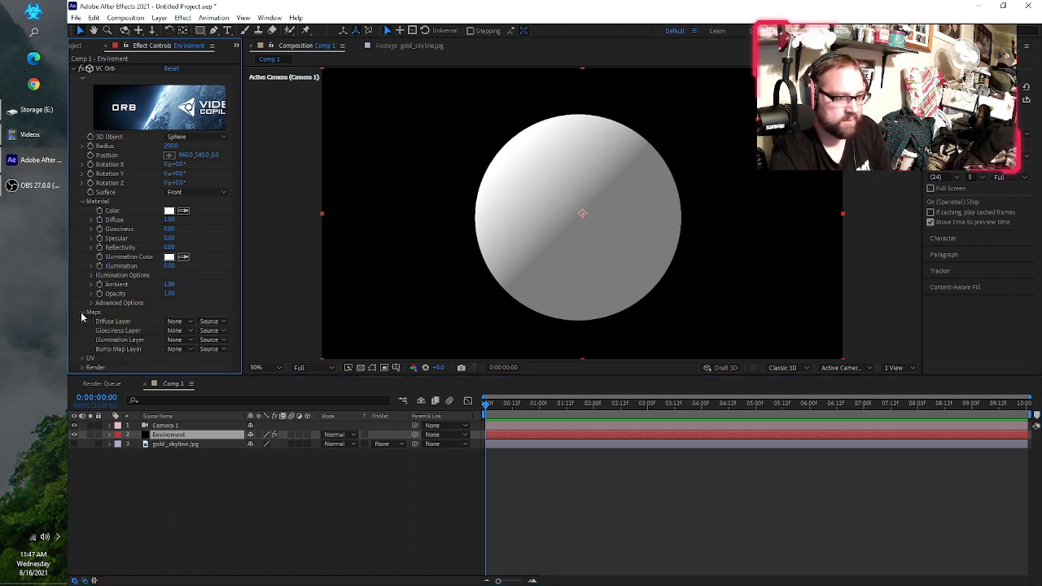
left_click(182, 322)
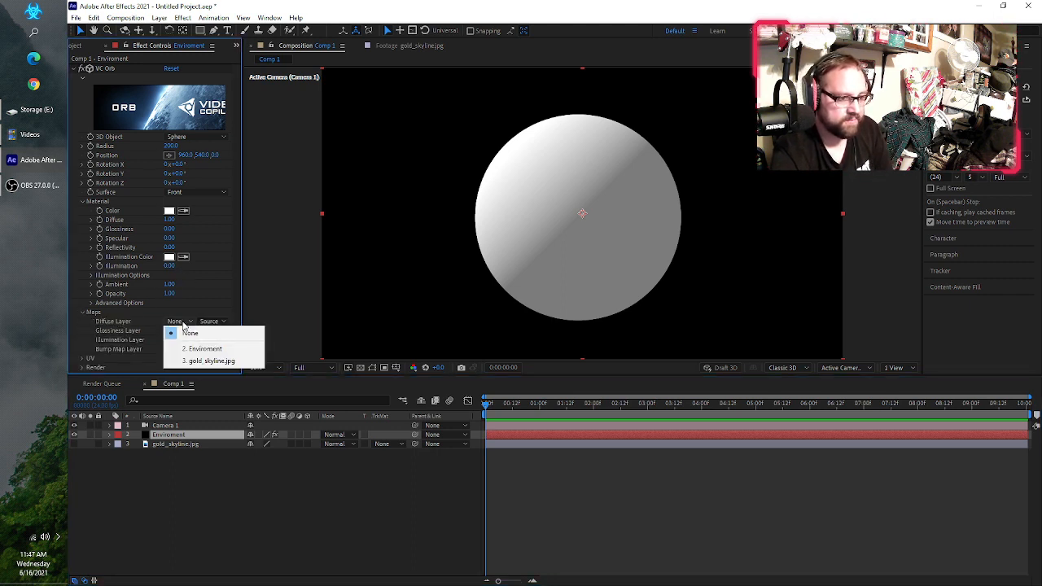
left_click(213, 362)
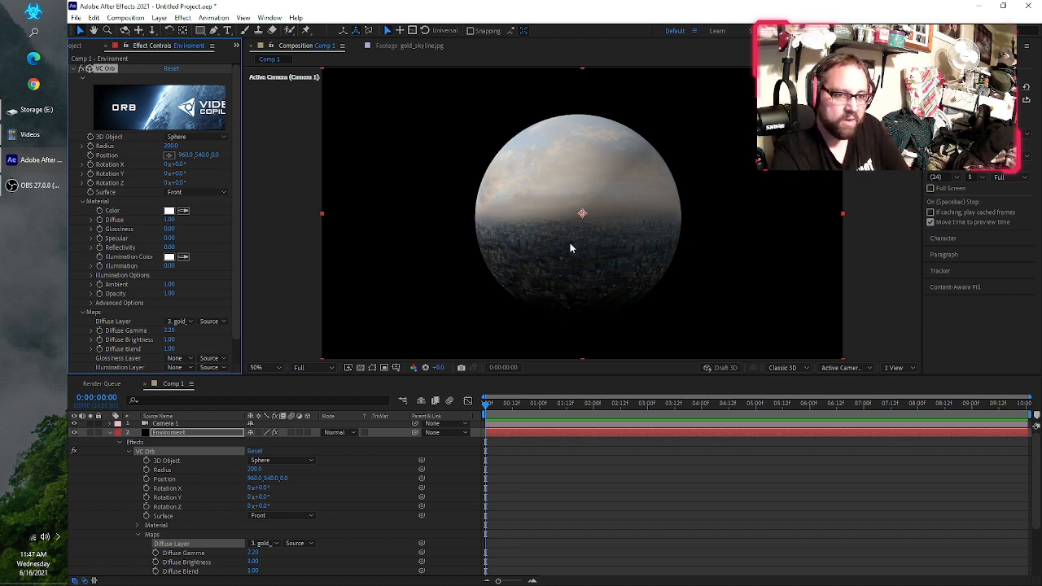
Orbit Camera 1 around the textured sphere and move it closer until the sphere overfills the frame's height.
key("c")
left_click_drag(562, 236, 639, 240)
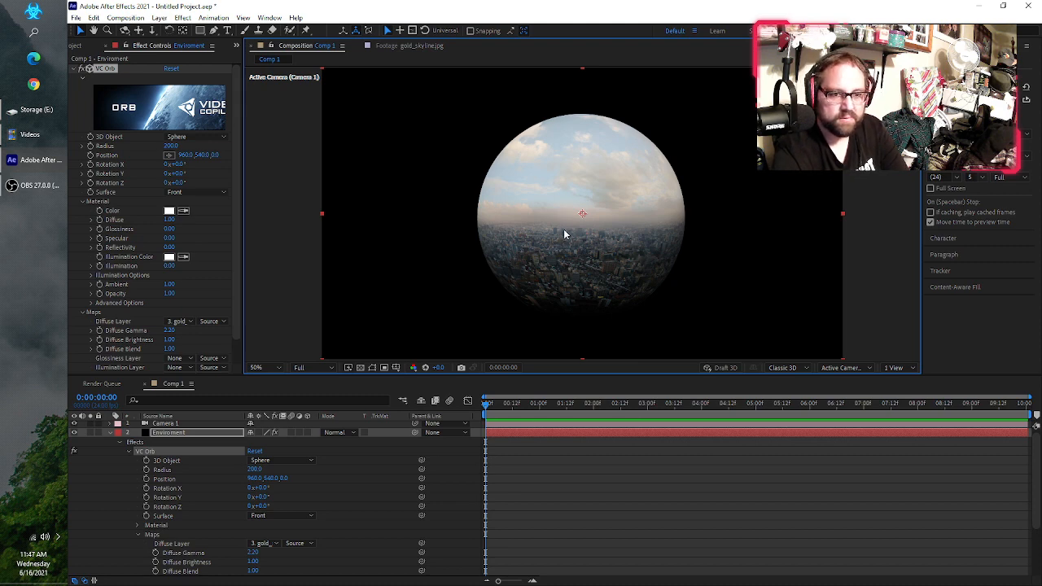
left_click_drag(564, 231, 561, 98)
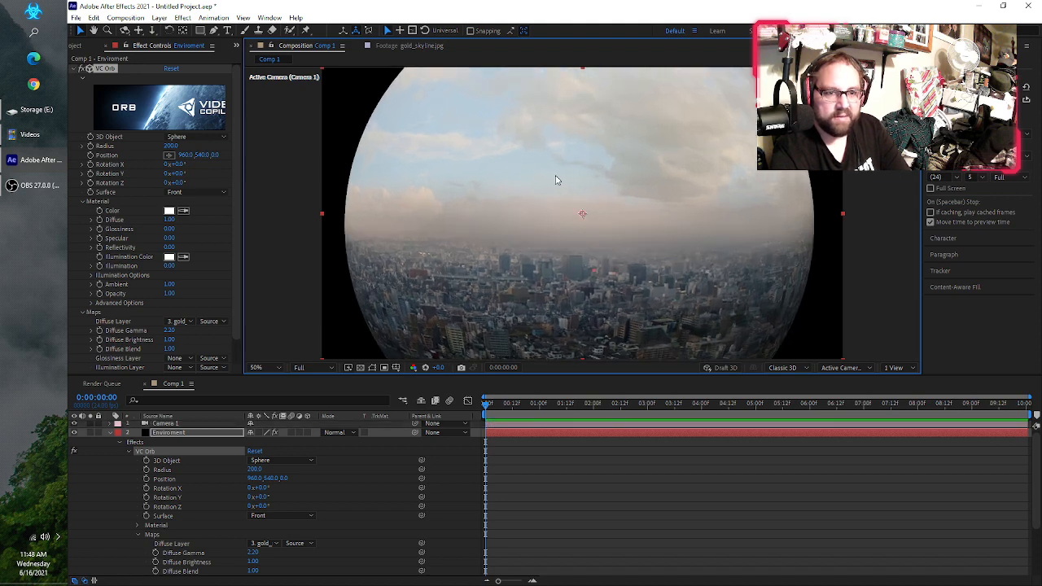
mouse_move(548, 190)
left_mouse_down()
mouse_move(542, 197)
mouse_move(556, 189)
left_mouse_up()
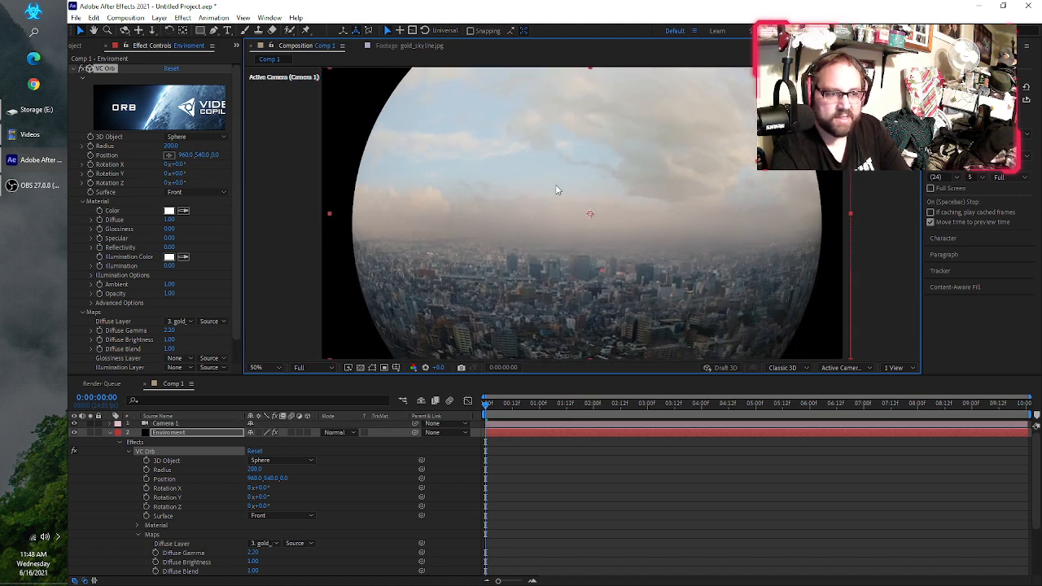
key("ctrl+z")
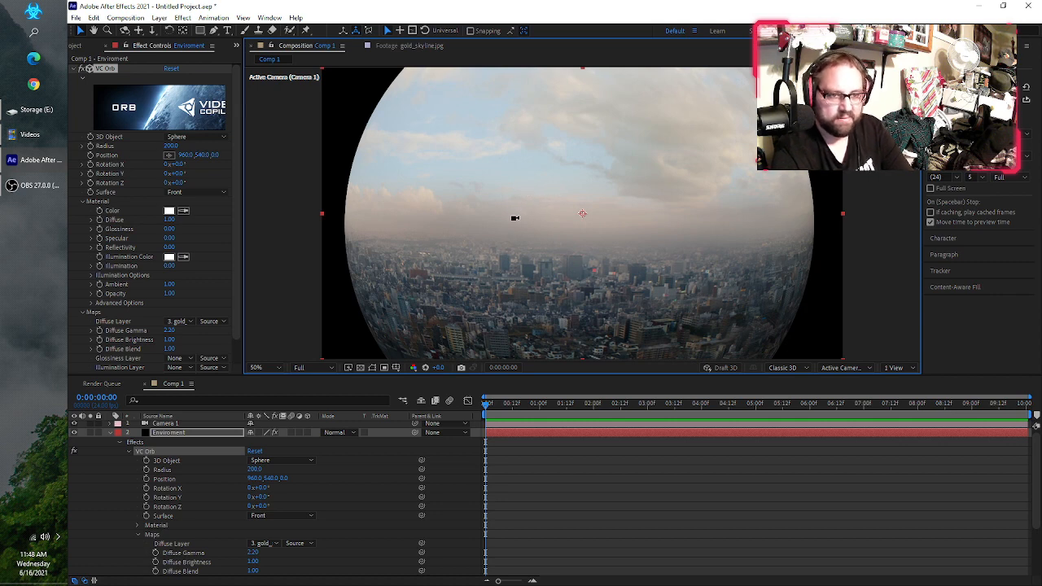
mouse_move(514, 218)
left_mouse_down()
mouse_move(540, 220)
mouse_move(558, 203)
mouse_move(507, 214)
mouse_move(542, 217)
mouse_move(509, 223)
mouse_move(539, 223)
mouse_move(518, 220)
left_mouse_up()
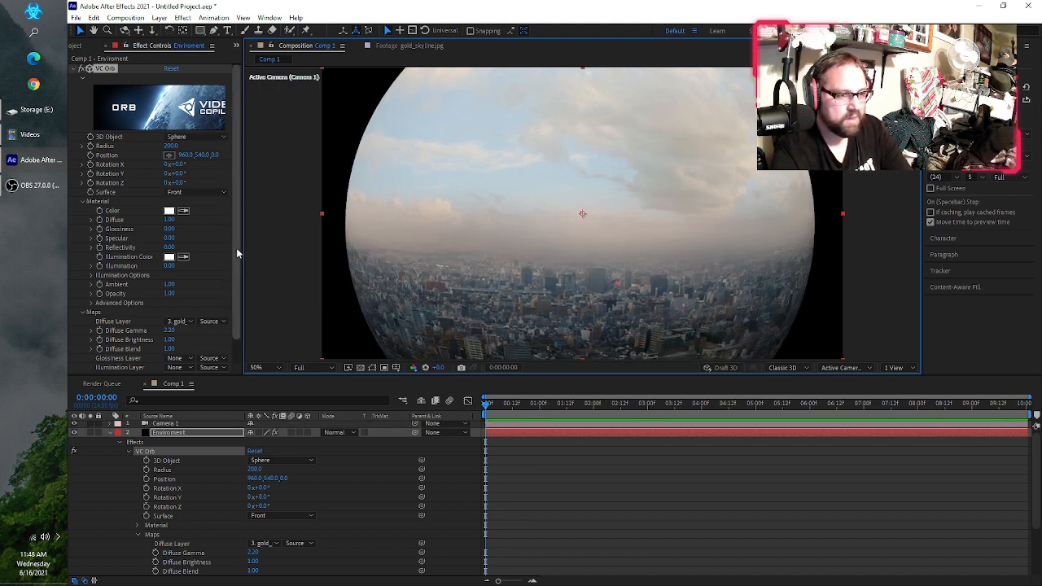
Enable Unlit Only in the VC Orb material's advanced options and orbit the camera around the sphere.
scroll(234, 268, "down", 1)
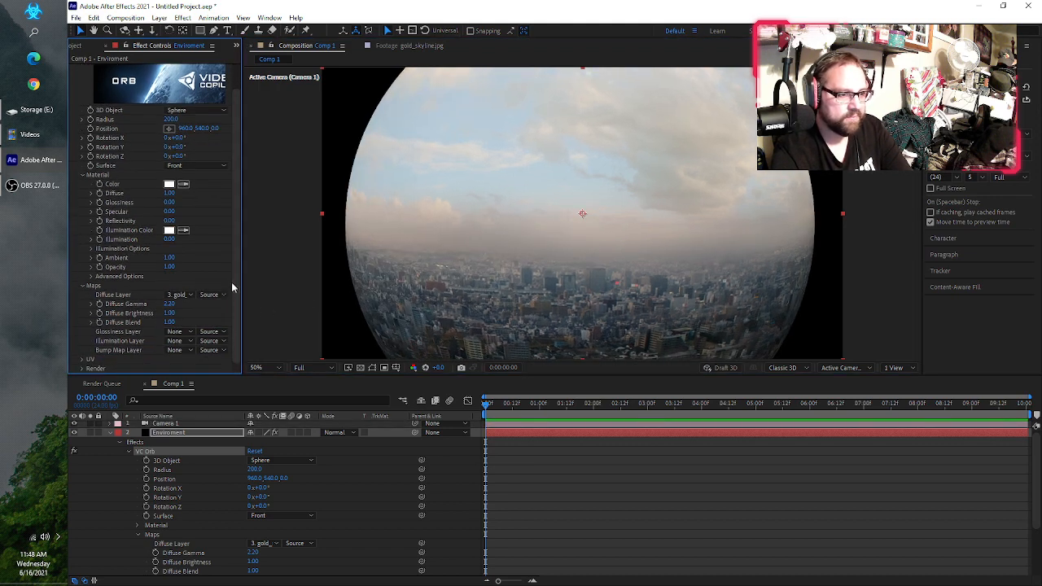
left_click(91, 277)
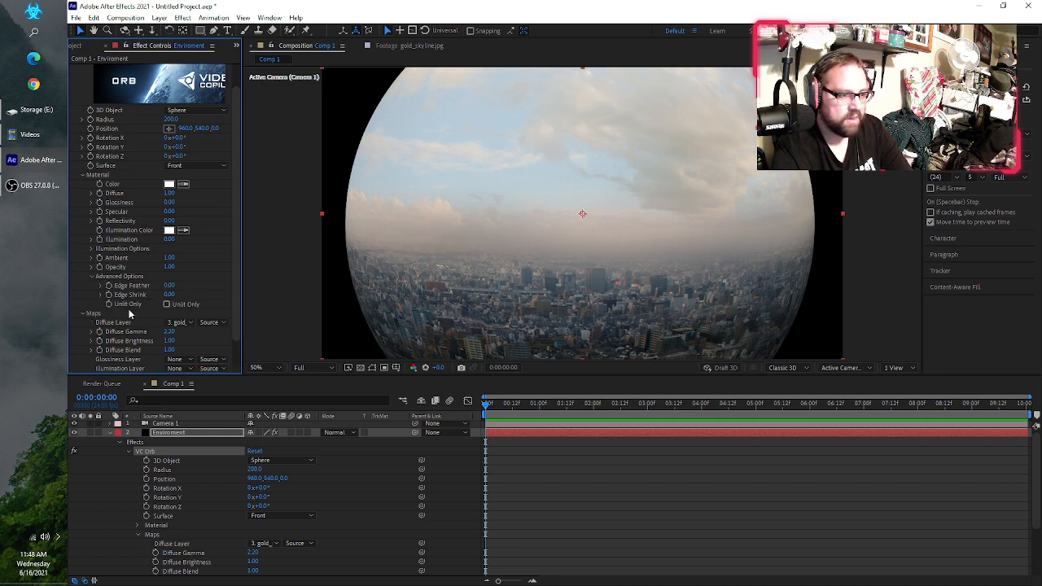
left_click(167, 304)
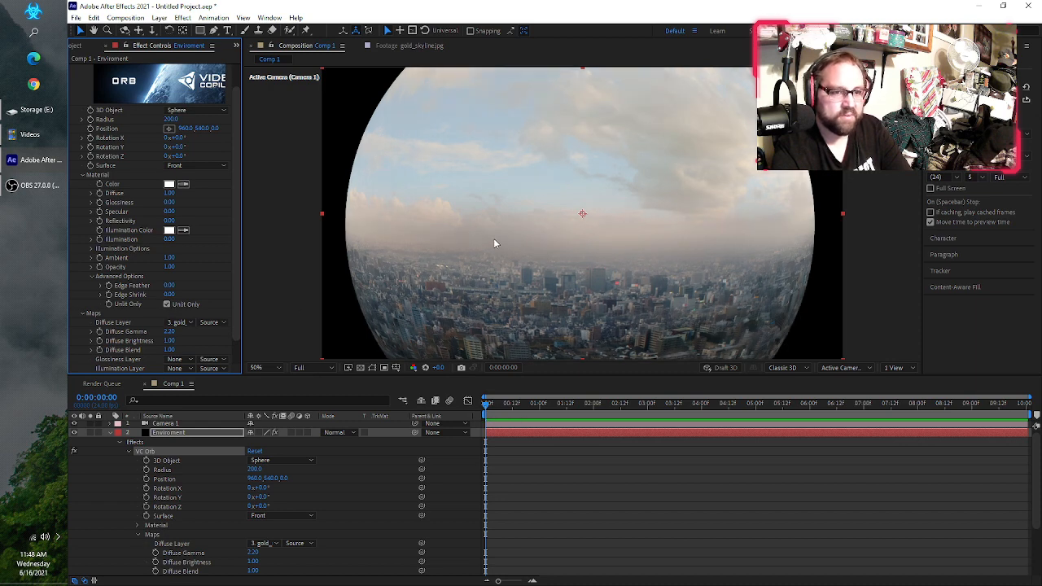
left_click(109, 433)
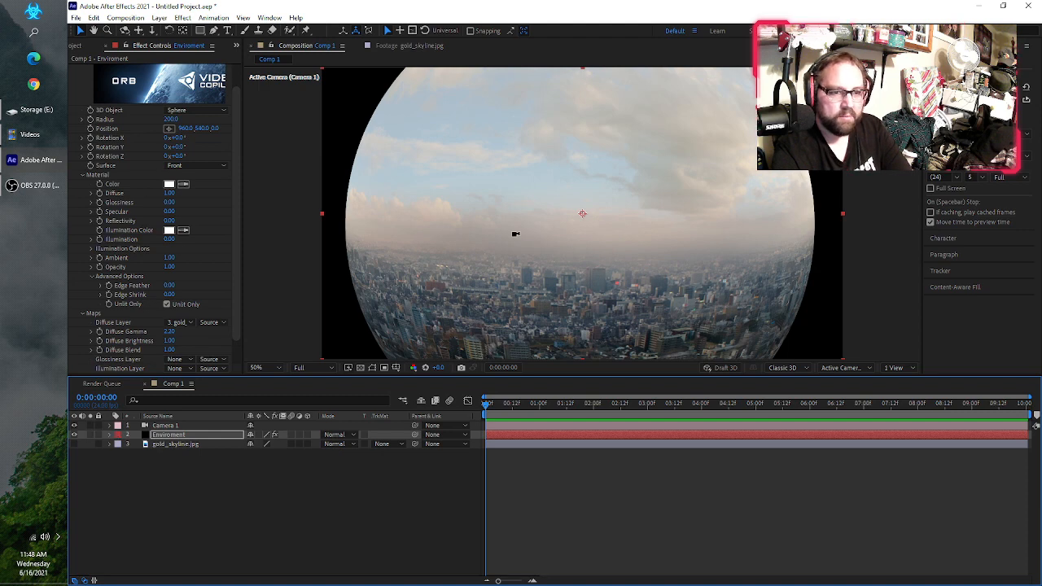
mouse_move(512, 233)
left_mouse_down()
mouse_move(496, 226)
mouse_move(454, 239)
mouse_move(492, 237)
left_mouse_up()
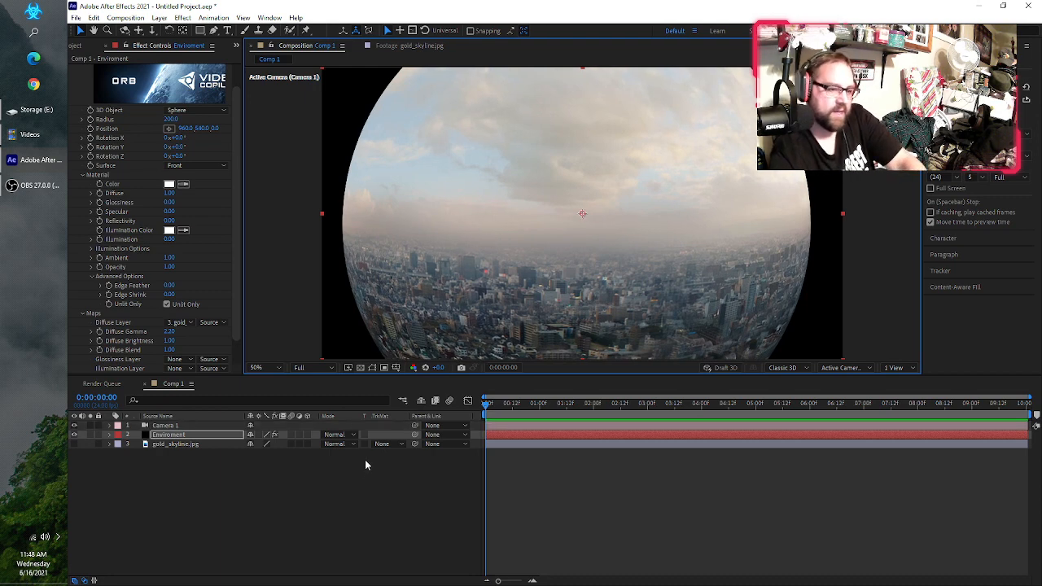
left_click_drag(529, 231, 528, 225)
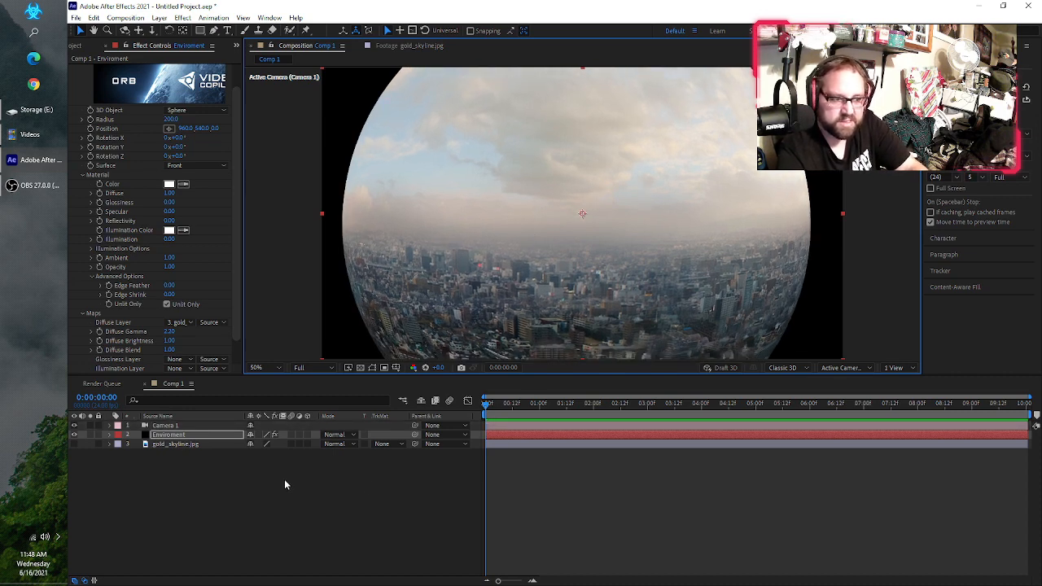
Show the gold_skyline.jpg layer temporarily to compare the flat panorama with the sphere, and hide it again.
left_click(176, 444)
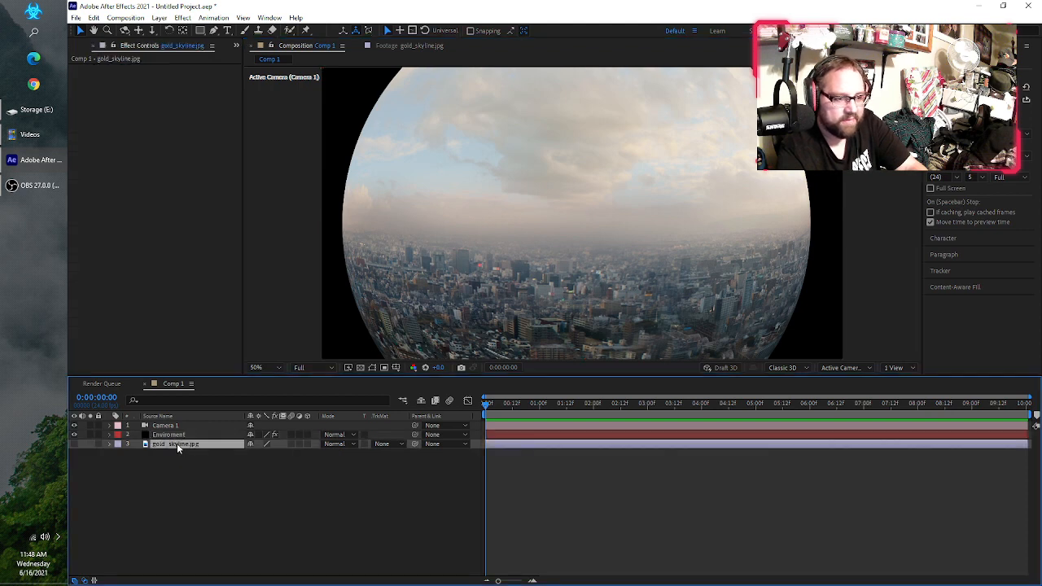
left_click(74, 444)
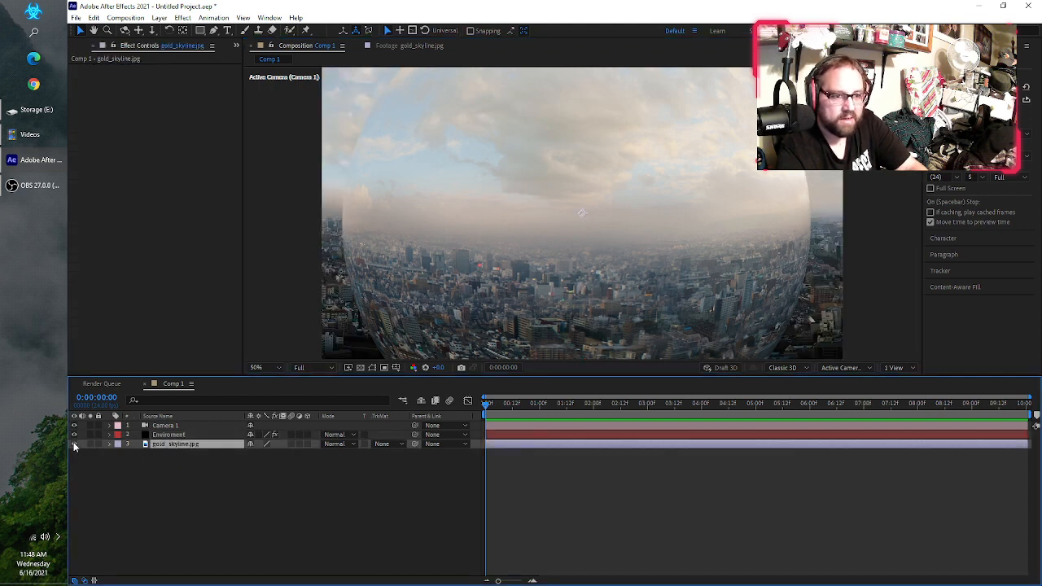
scroll(341, 293, "down", 2)
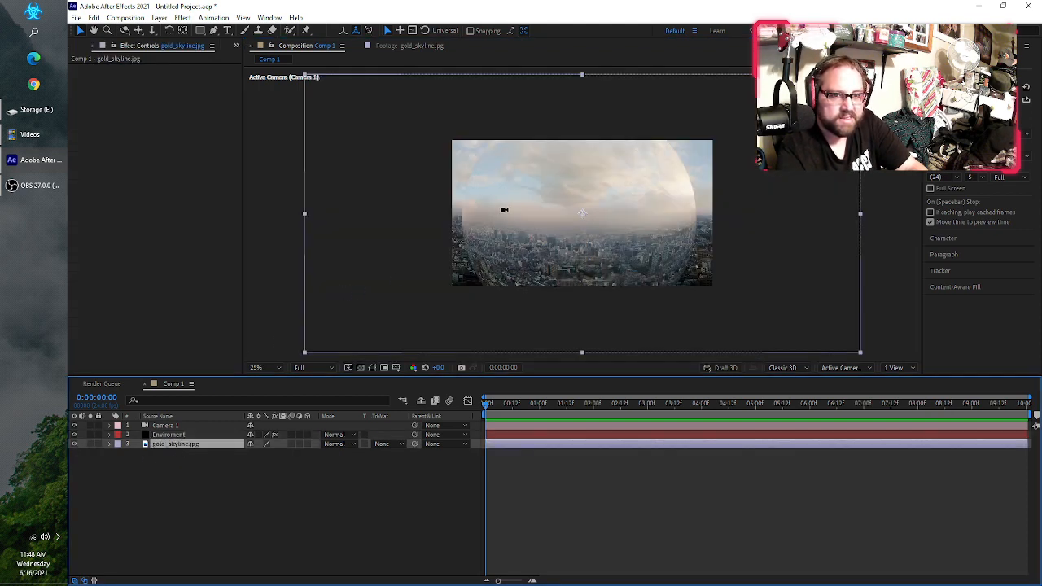
mouse_move(524, 235)
left_mouse_down()
mouse_move(527, 225)
mouse_move(515, 232)
left_mouse_up()
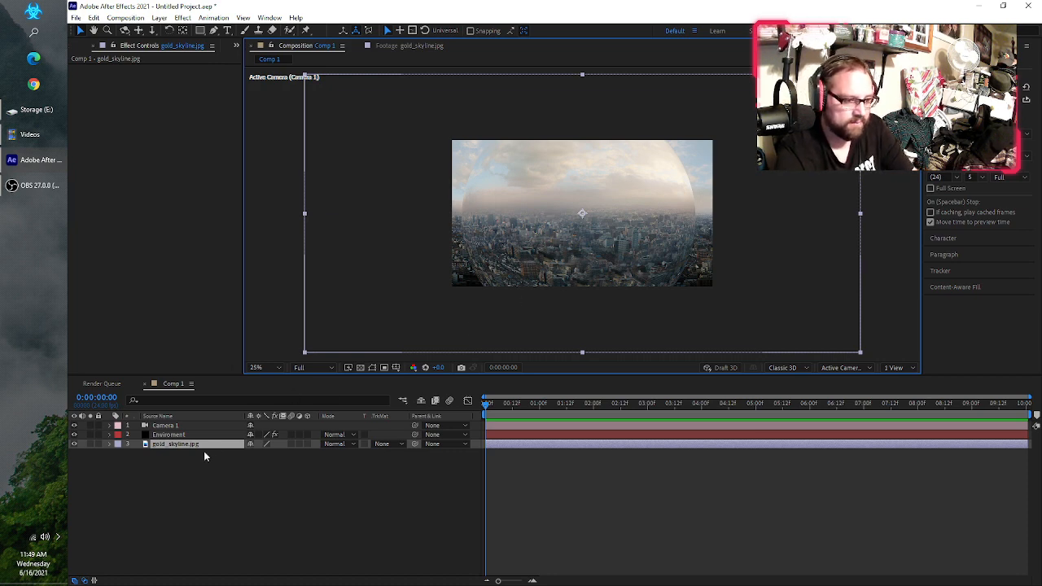
left_click(171, 434)
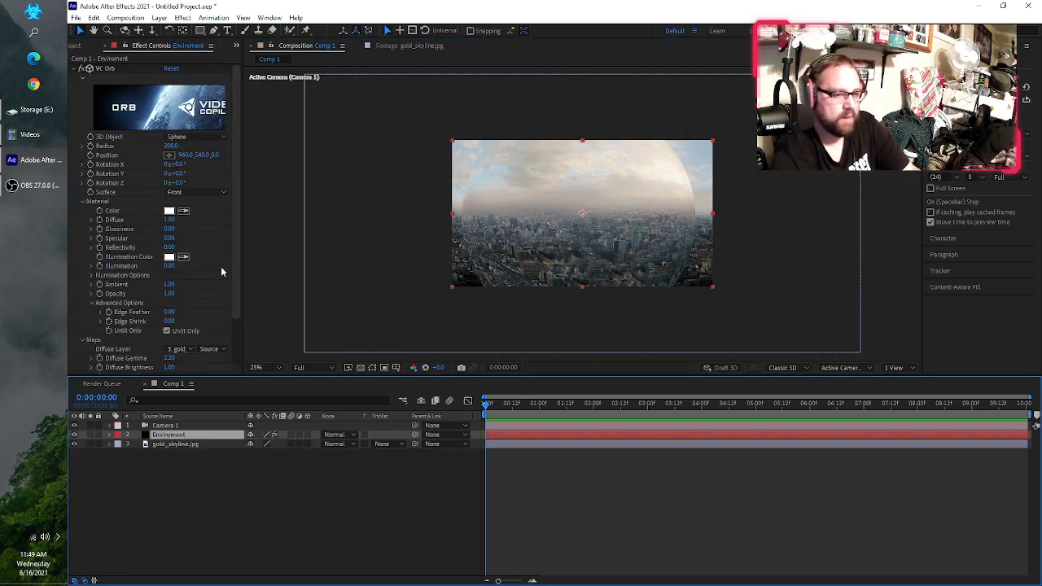
left_click(73, 444)
key("period")
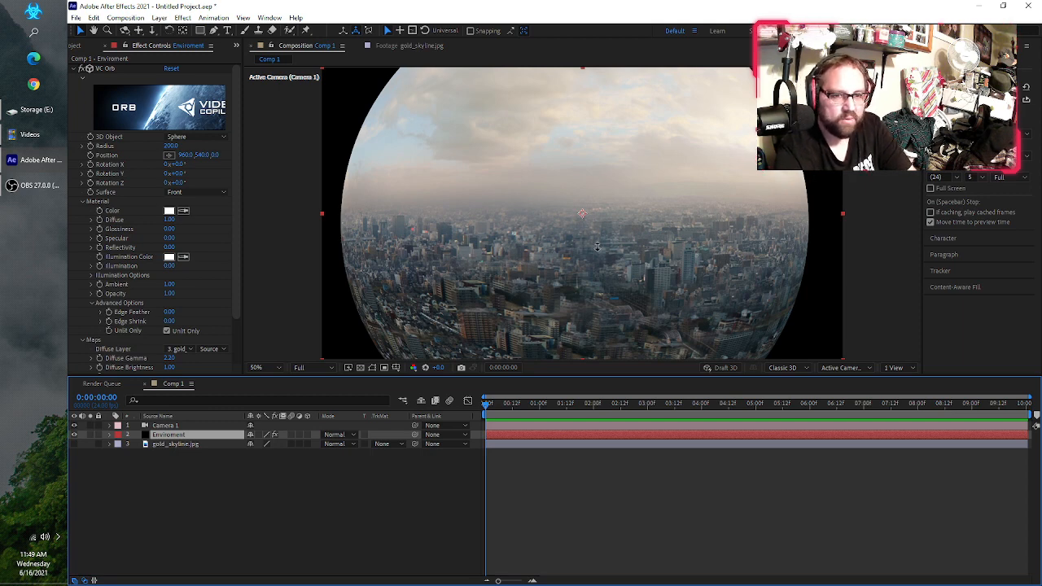
Move Camera 1 forward through the sphere's surface until it is inside the sphere.
left_click_drag(597, 247, 609, 182)
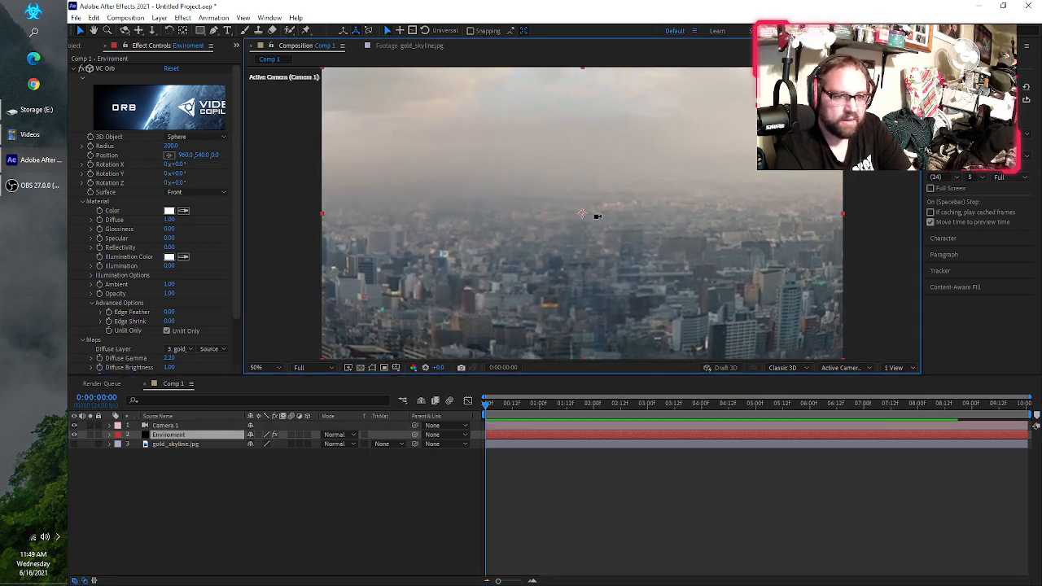
mouse_move(586, 248)
left_mouse_down()
mouse_move(590, 230)
mouse_move(583, 235)
mouse_move(597, 232)
mouse_move(584, 234)
left_mouse_up()
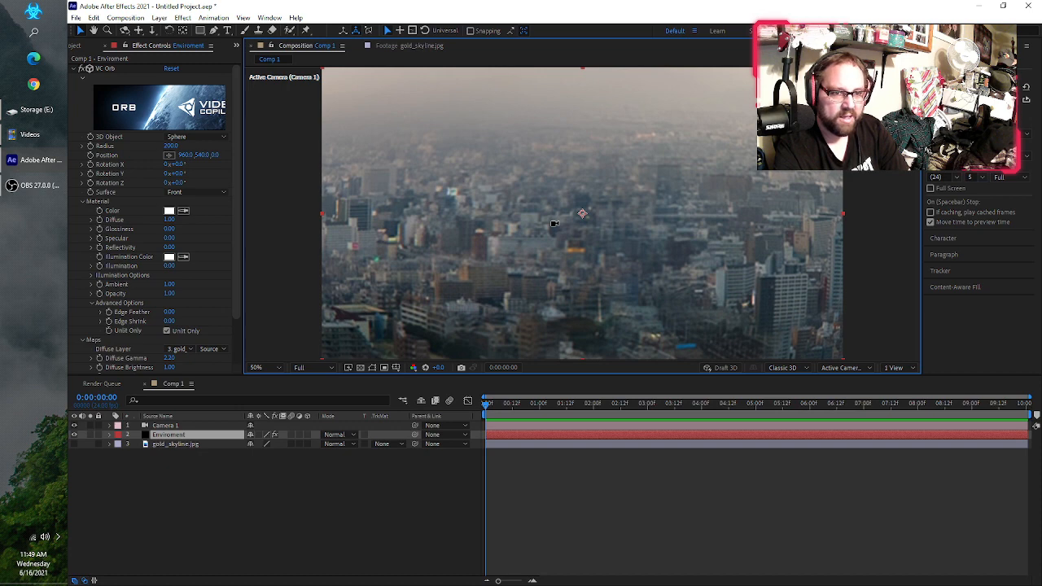
left_click_drag(555, 223, 567, 169)
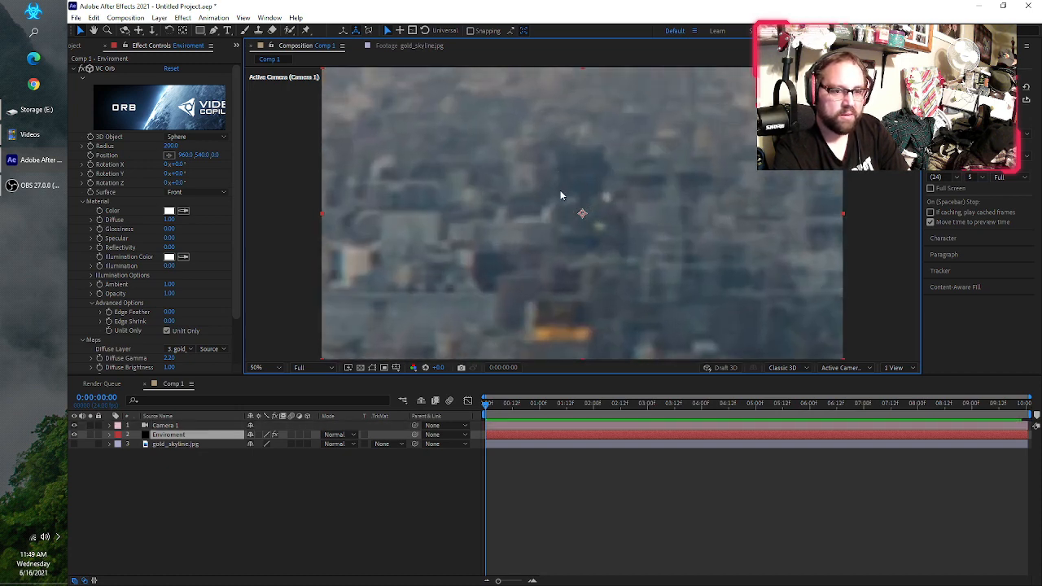
left_click_drag(554, 218, 568, 149)
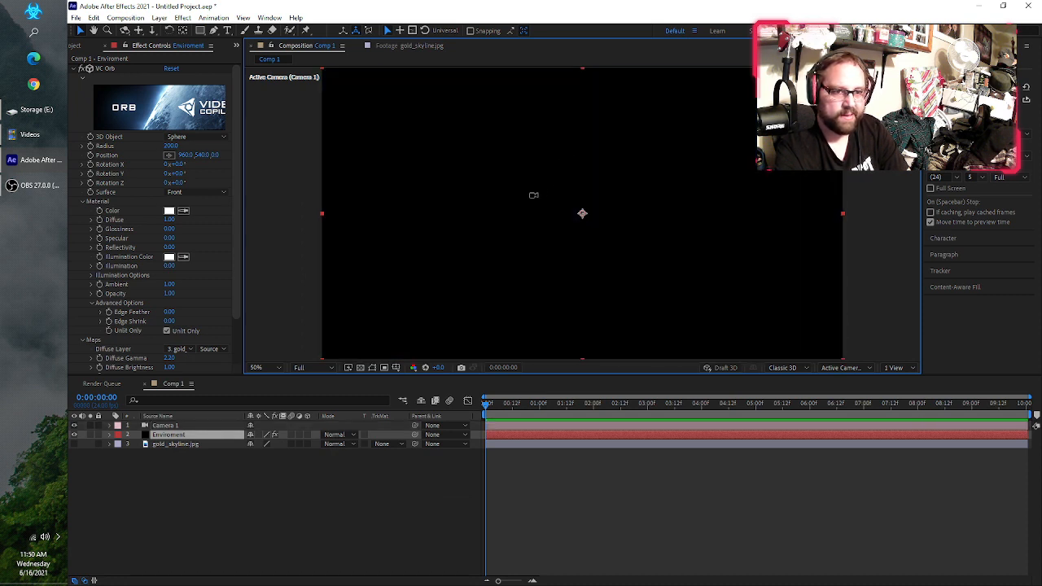
left_click_drag(537, 195, 540, 190)
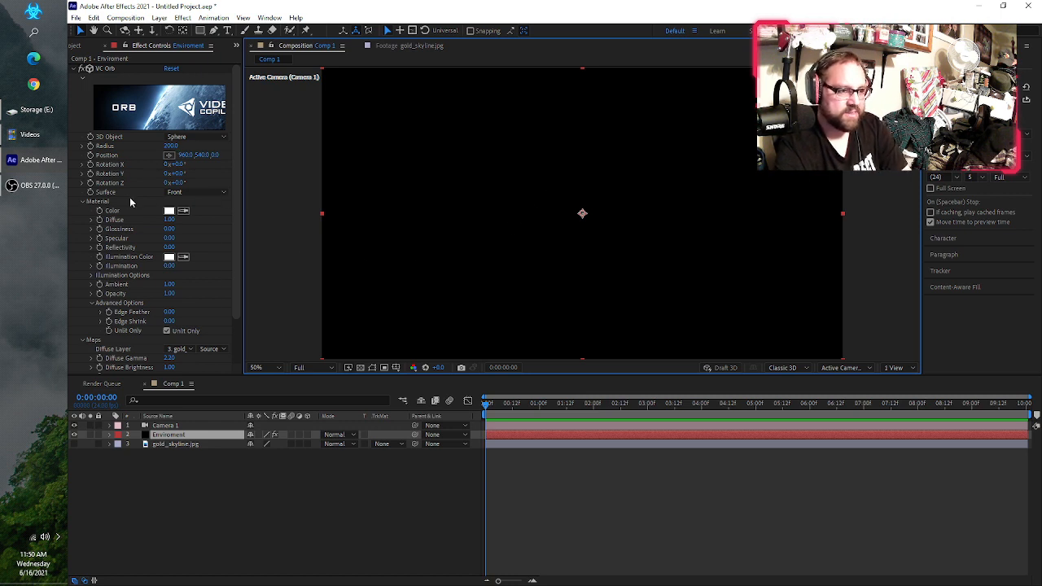
Set the VC Orb Surface option to Back so the panorama renders on the sphere's inside.
left_click(194, 195)
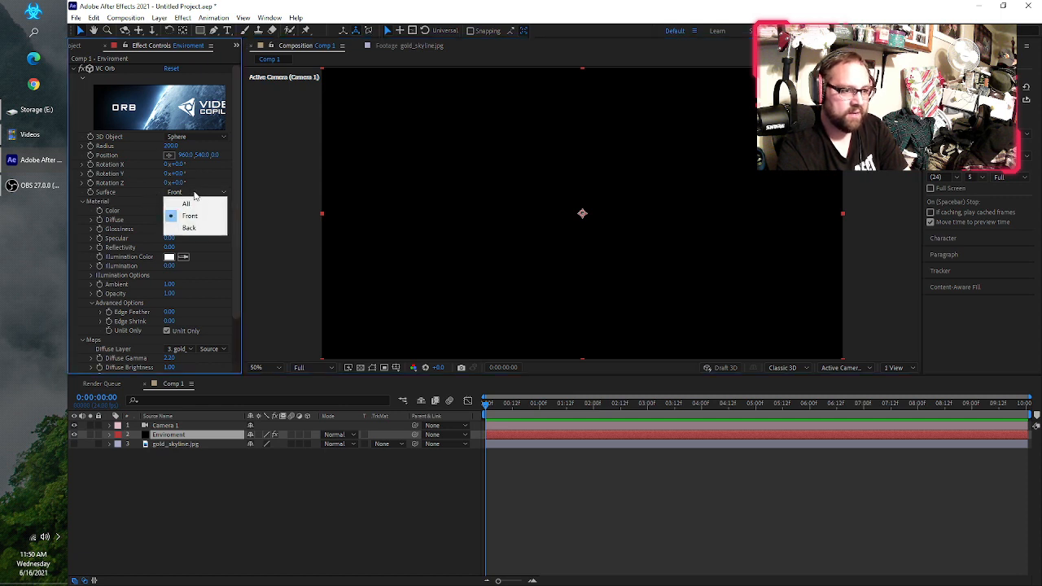
left_click(143, 200)
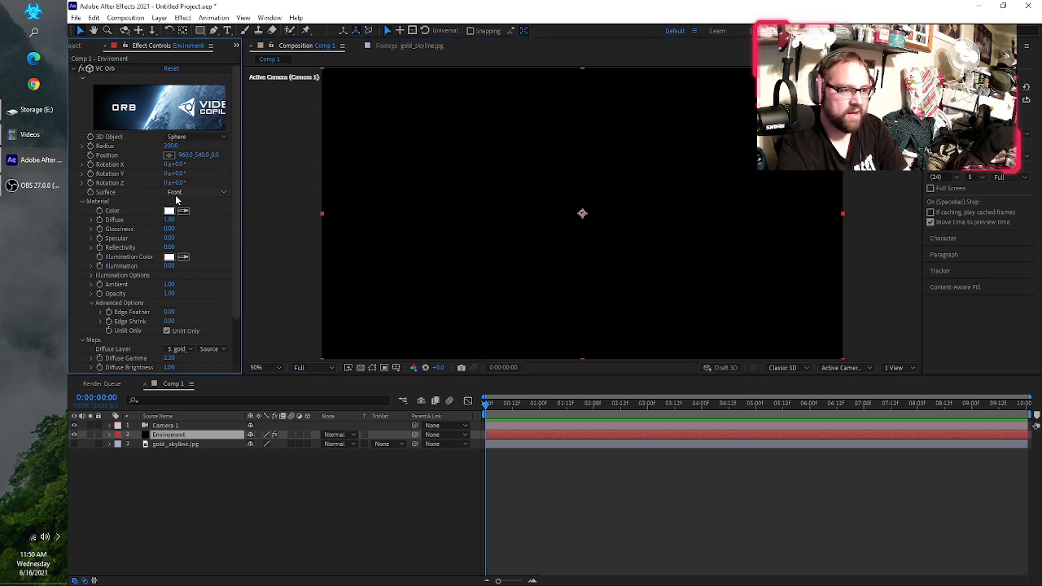
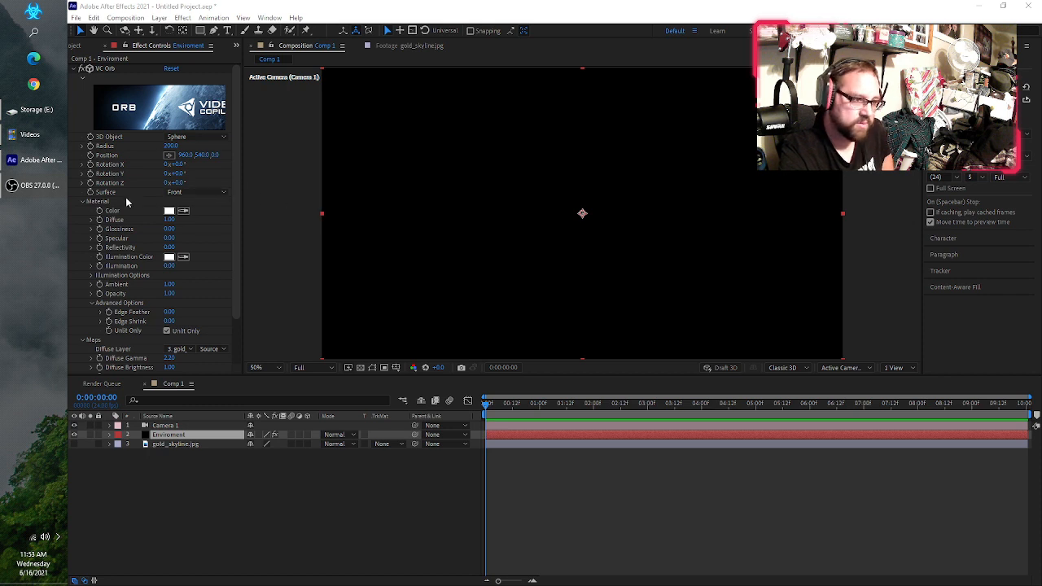
left_click(187, 197)
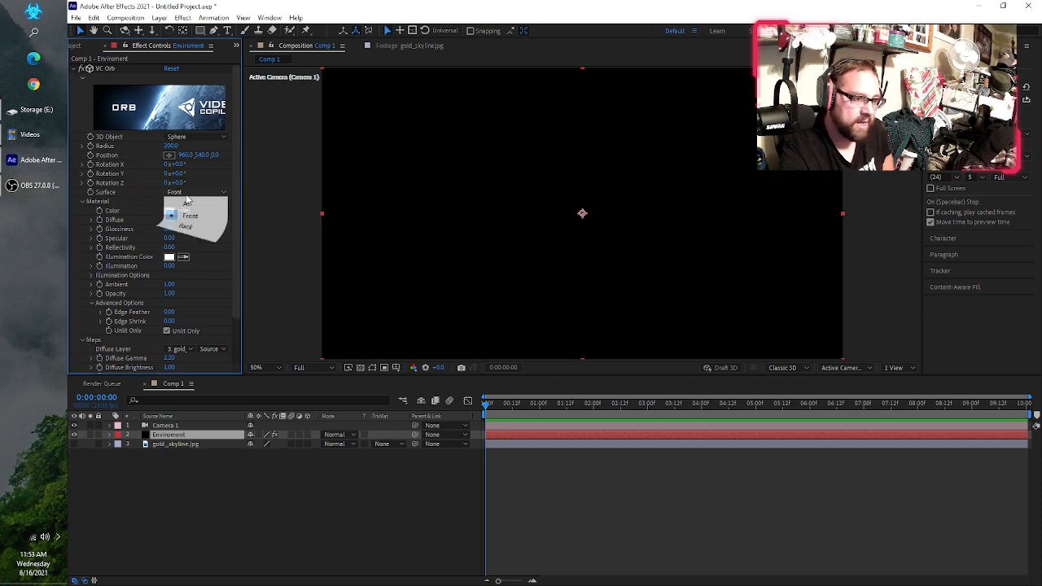
left_click(199, 230)
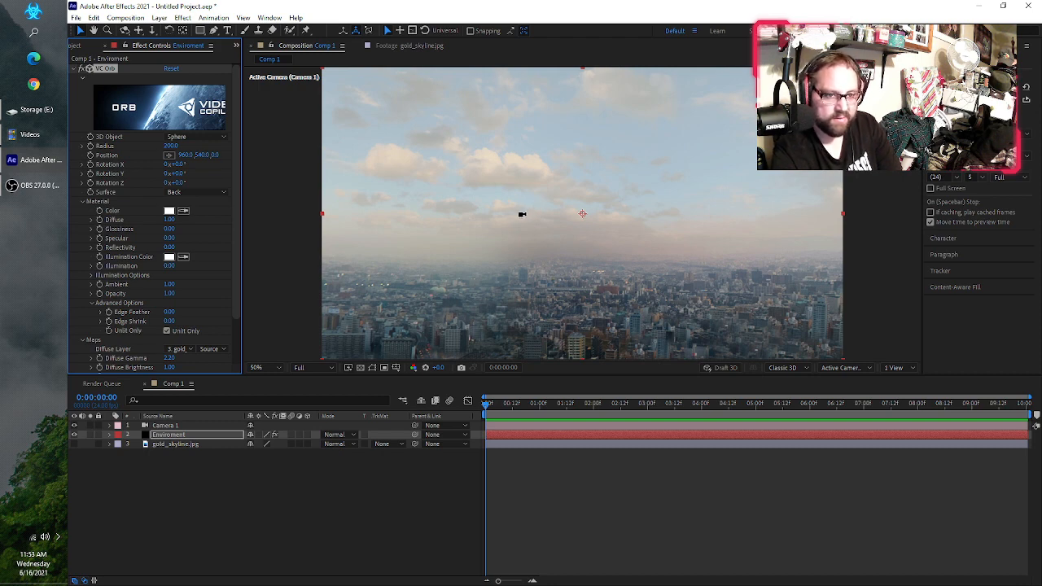
Pull Camera 1 back to see the whole sphere, orbit it, and move it back inside until the skyline fills the frame.
left_click(521, 214)
left_click_drag(522, 214, 521, 465)
left_click(470, 287)
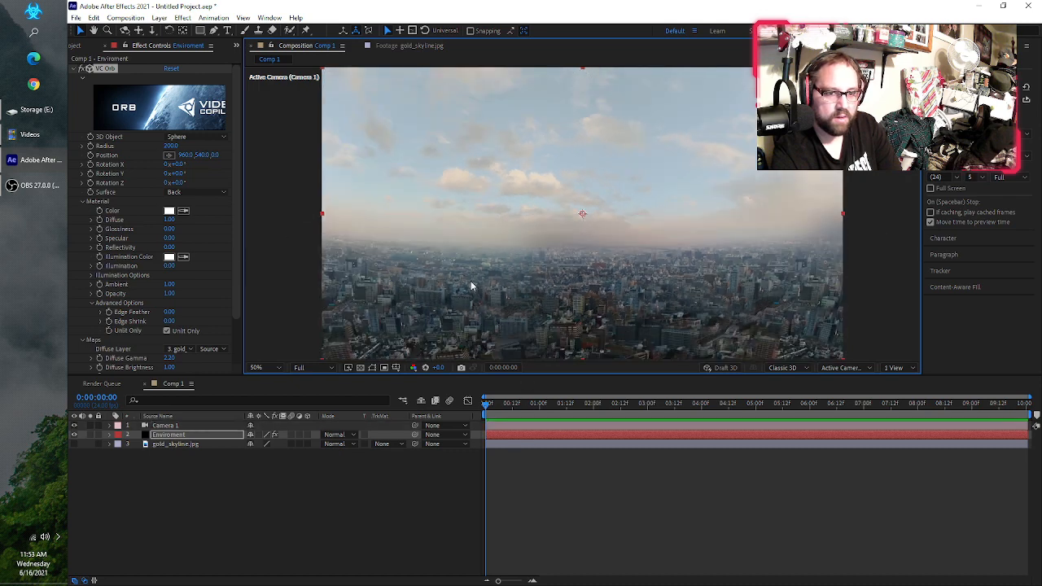
left_click_drag(513, 203, 523, 376)
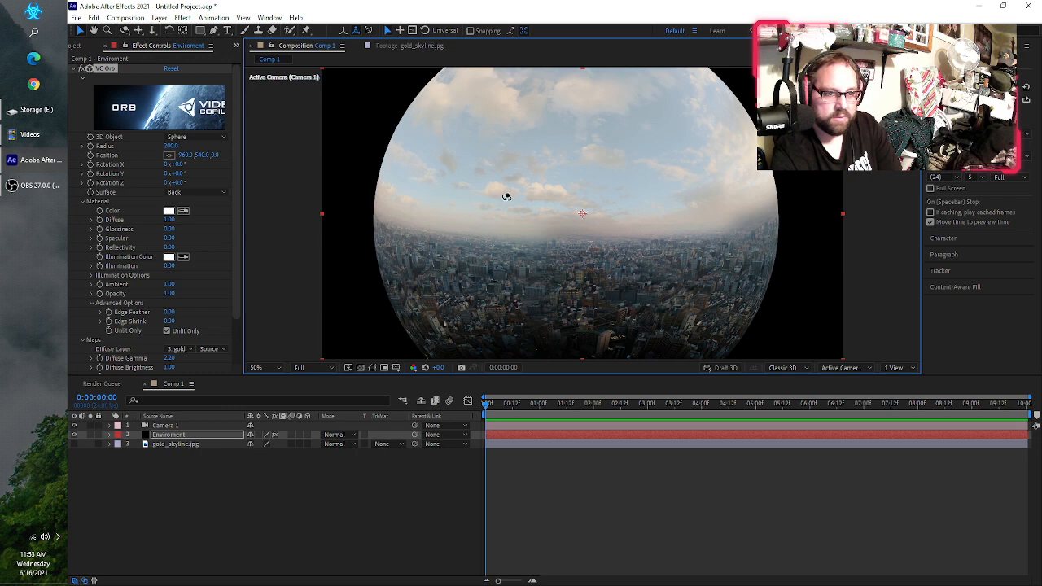
left_click_drag(502, 192, 510, 196)
mouse_move(547, 231)
left_mouse_down()
mouse_move(549, 130)
mouse_move(533, 216)
left_mouse_up()
mouse_move(540, 177)
left_mouse_down()
mouse_move(548, 126)
mouse_move(530, 228)
mouse_move(534, 164)
left_mouse_up()
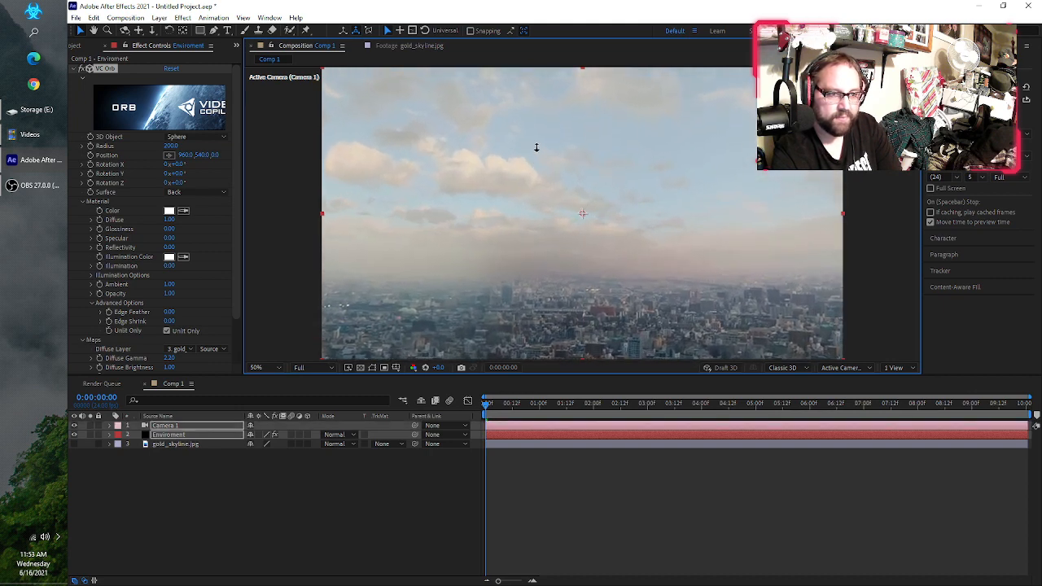
Switch the VC Orb Surface option to Front to compare the view, and return it to Back.
left_click(193, 197)
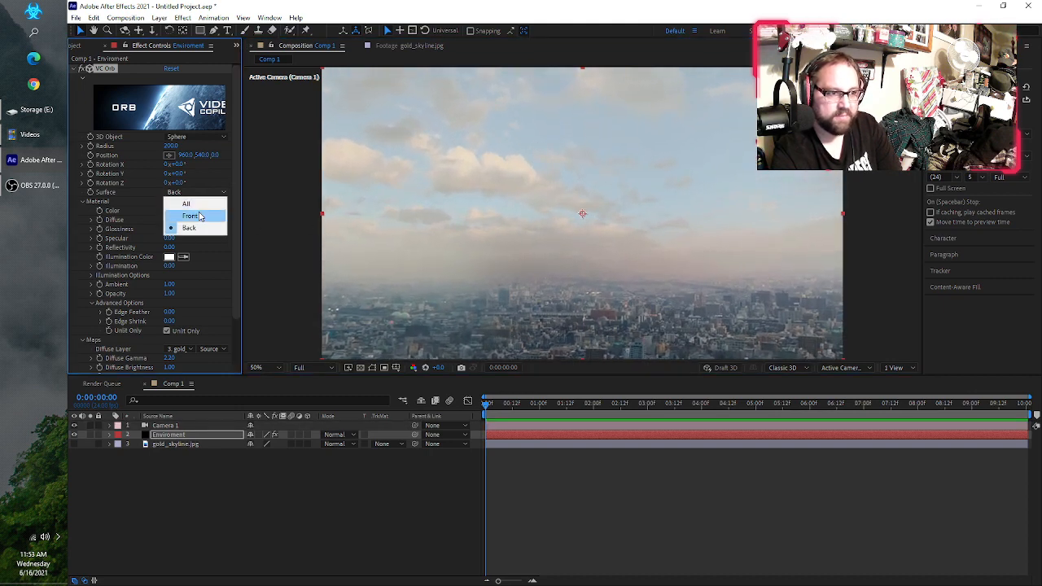
left_click(190, 202)
left_click(189, 197)
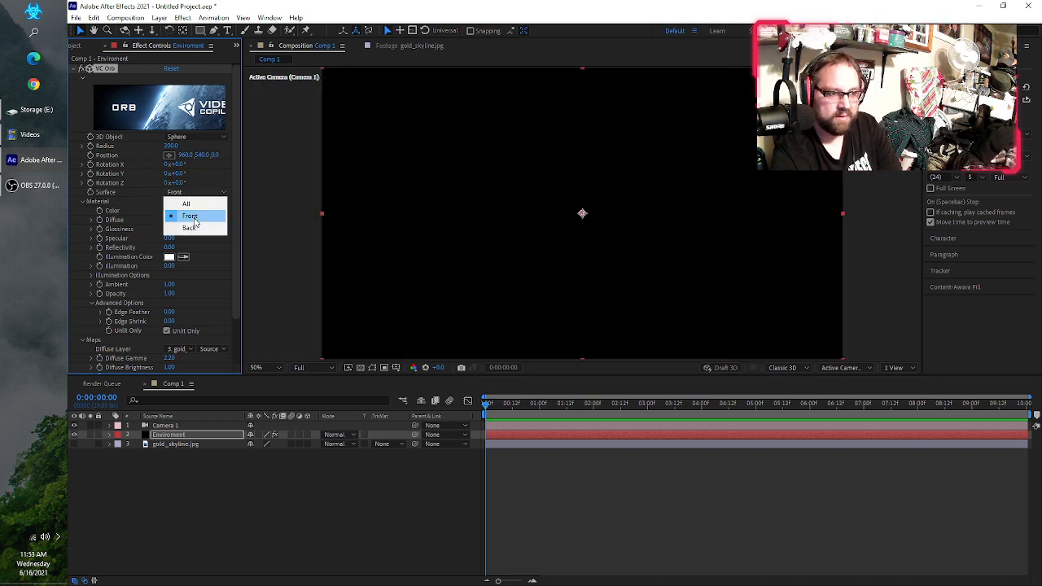
left_click(195, 228)
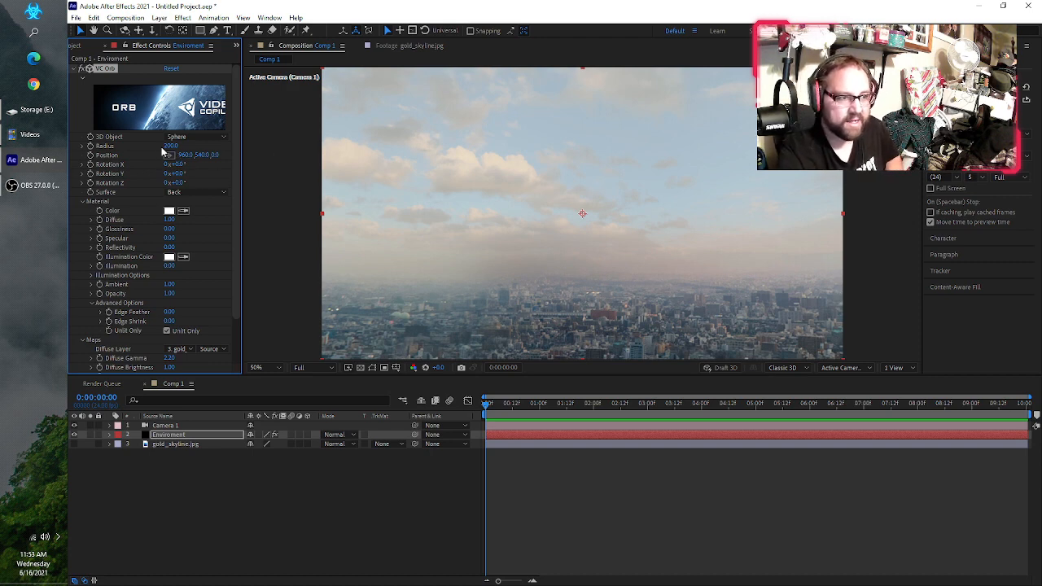
Set the VC Orb sphere's Radius to 2000.
left_click(169, 147)
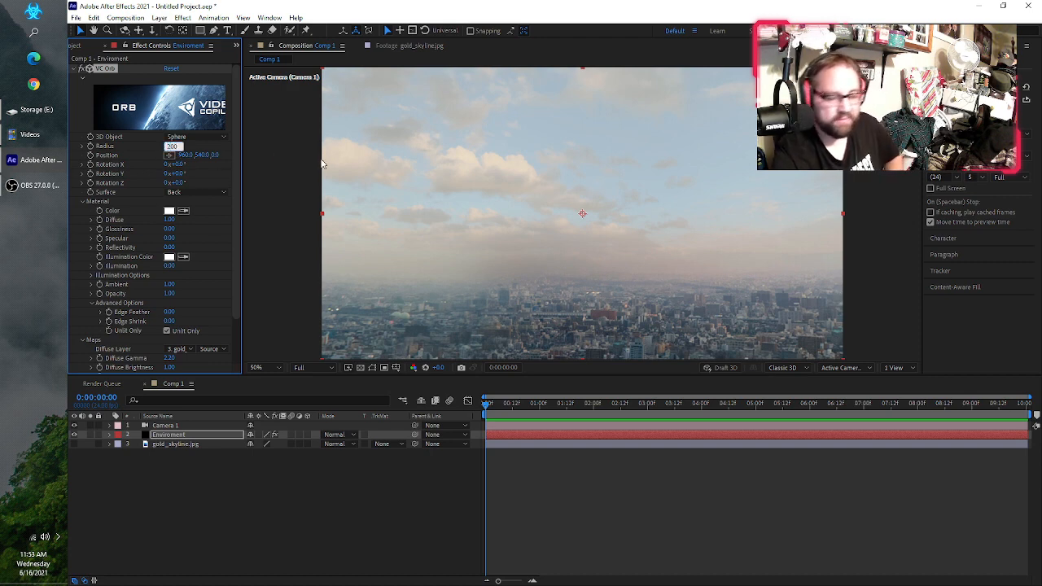
type("2000")
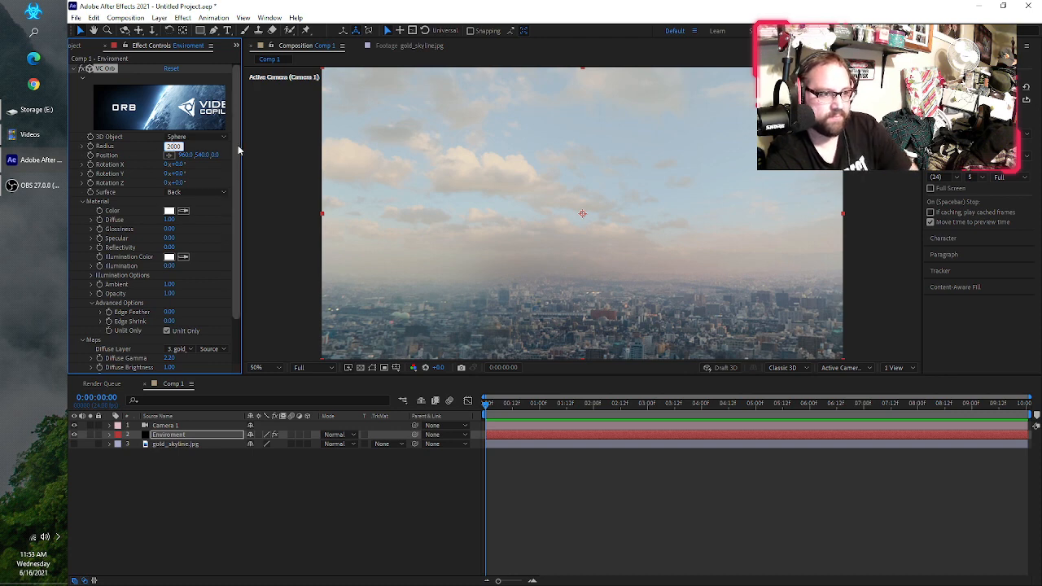
key("Return")
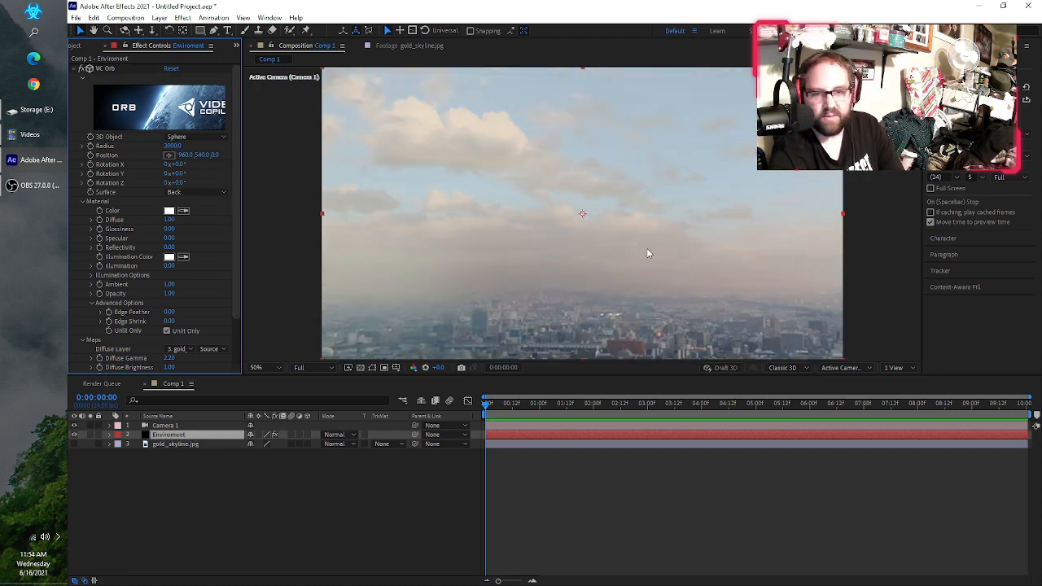
Orbit Camera 1 inside the enlarged sphere to examine the city and horizon from several directions.
left_click_drag(588, 236, 886, 242)
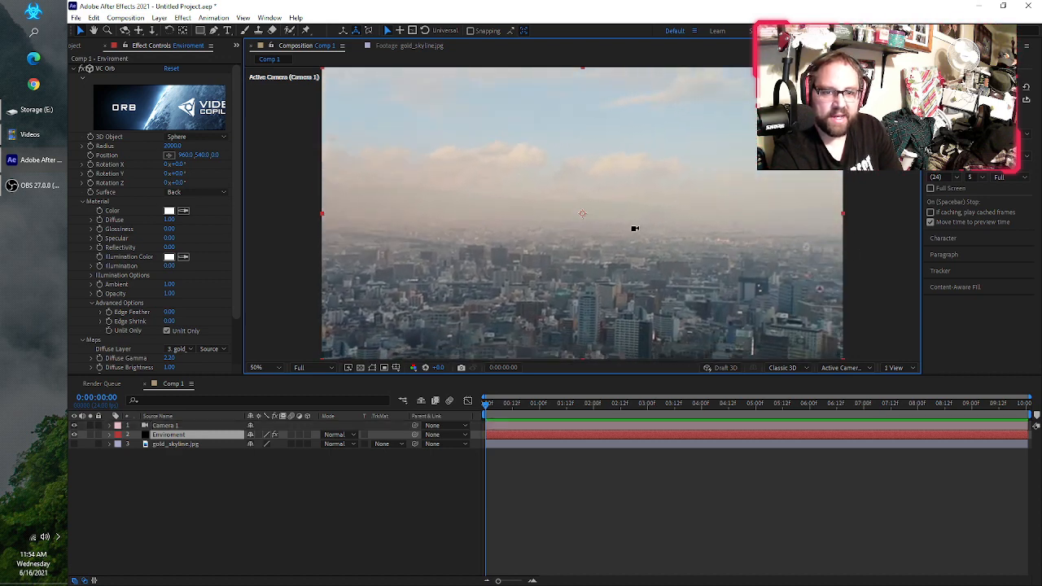
left_click_drag(654, 228, 714, 247)
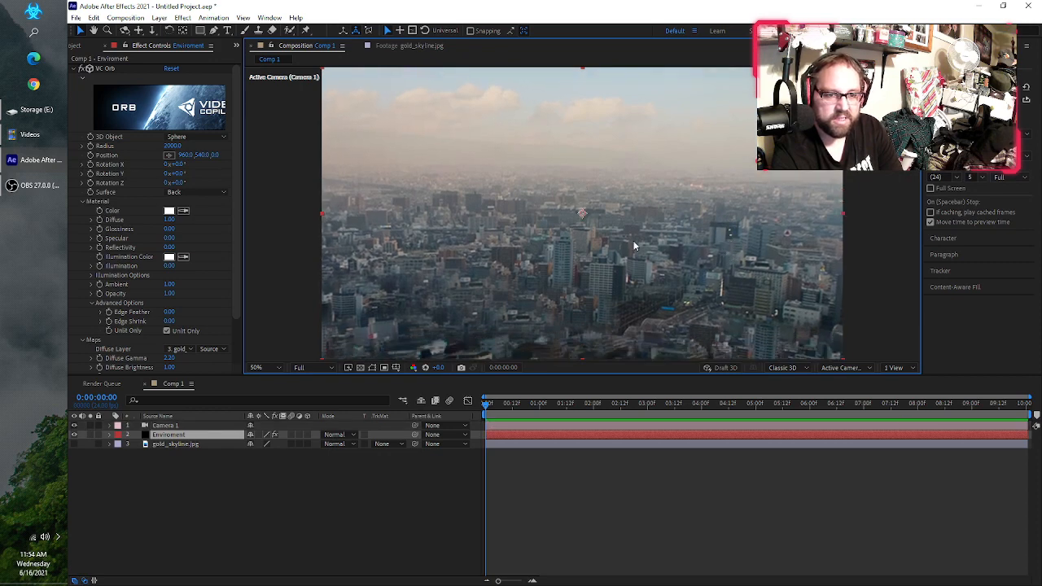
scroll(634, 246, "down", 1)
scroll(634, 246, "up", 1)
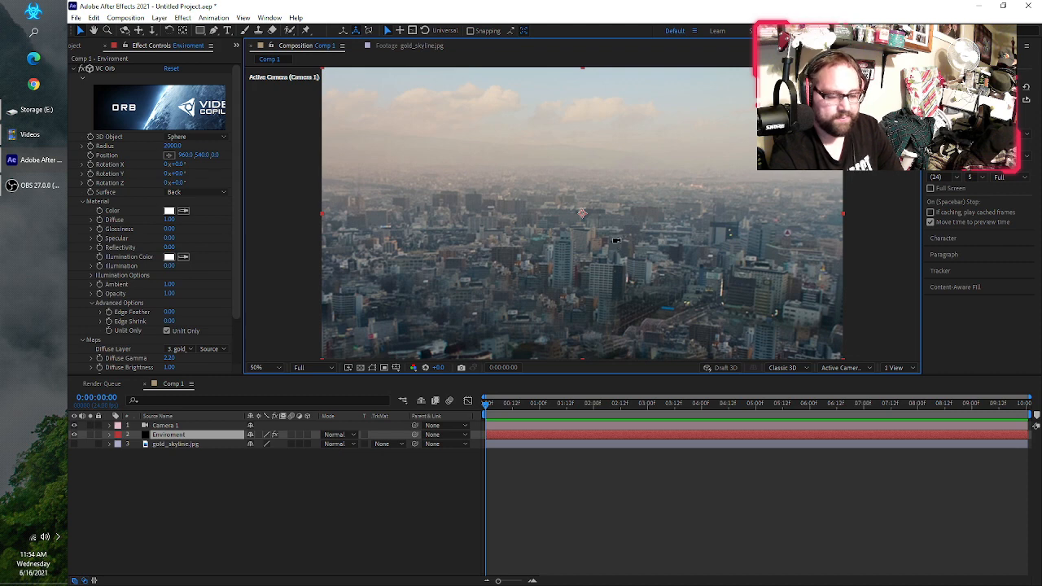
left_click_drag(615, 240, 590, 242)
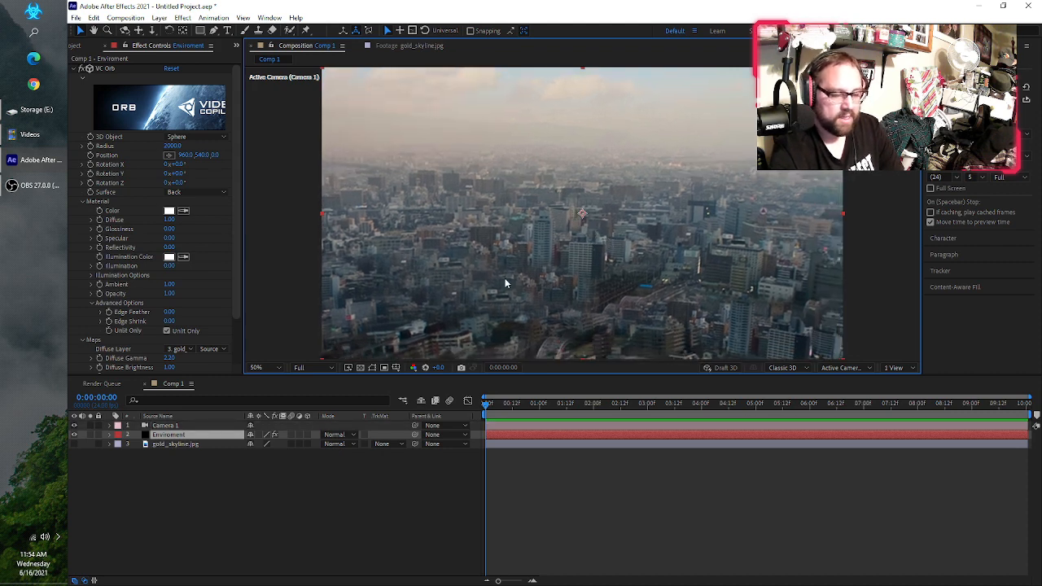
left_click_drag(643, 243, 684, 251)
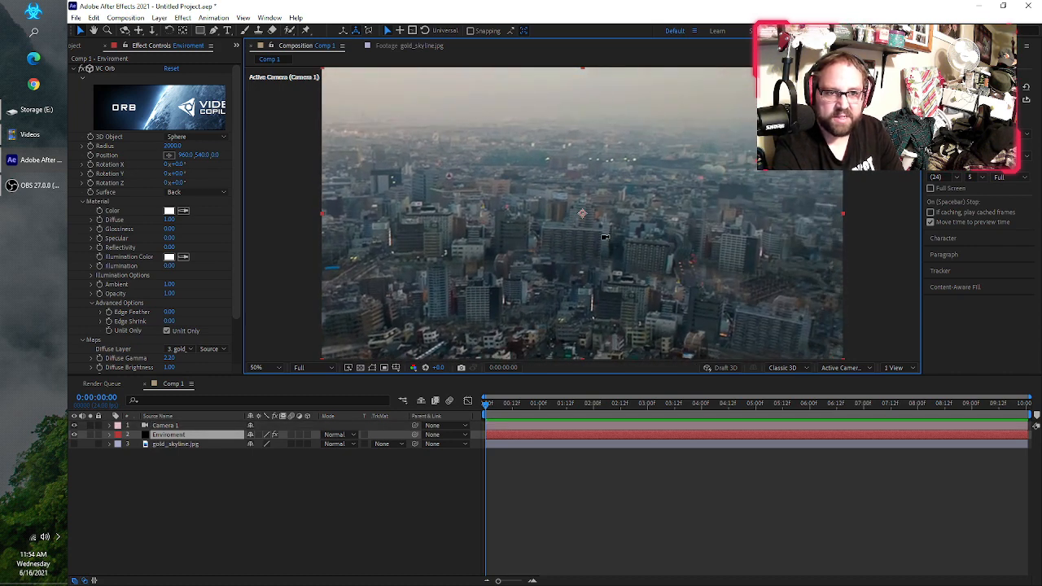
left_click_drag(605, 237, 496, 221)
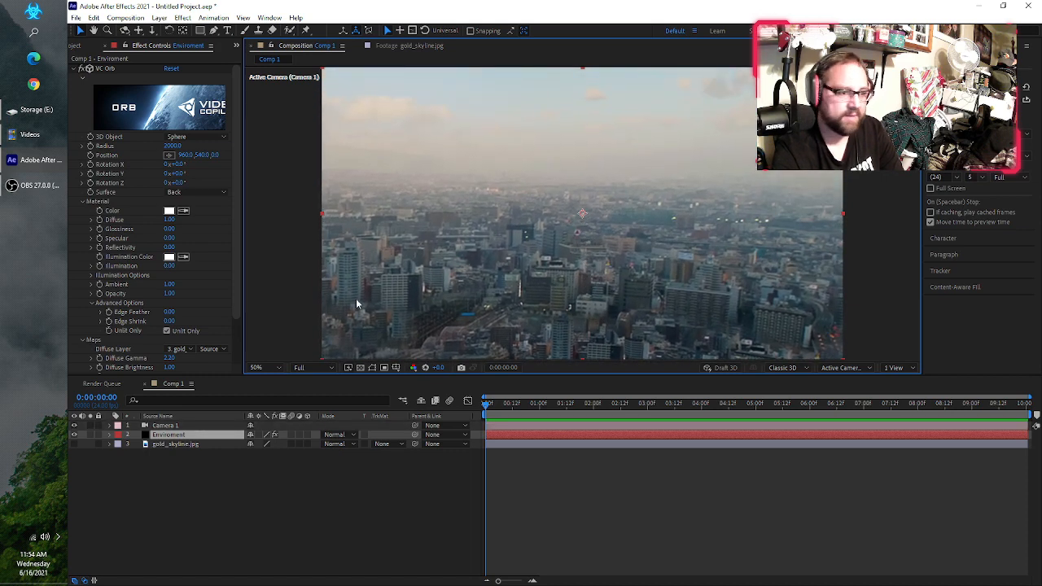
Set the VC Orb's UV Repeat X to 2 so the skyline texture repeats horizontally around the sphere.
scroll(234, 265, "down", 3)
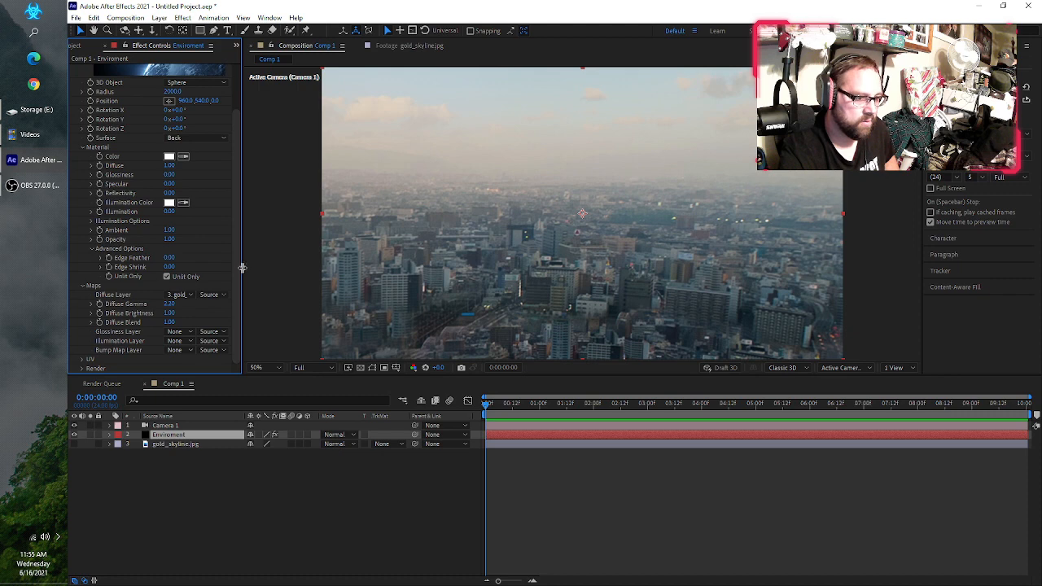
left_click(83, 359)
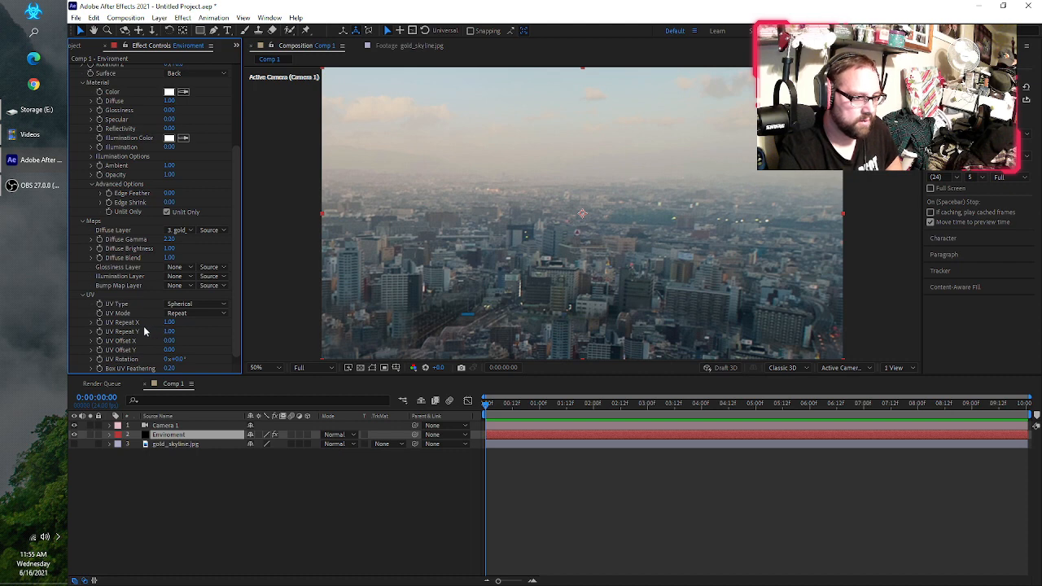
left_click(168, 322)
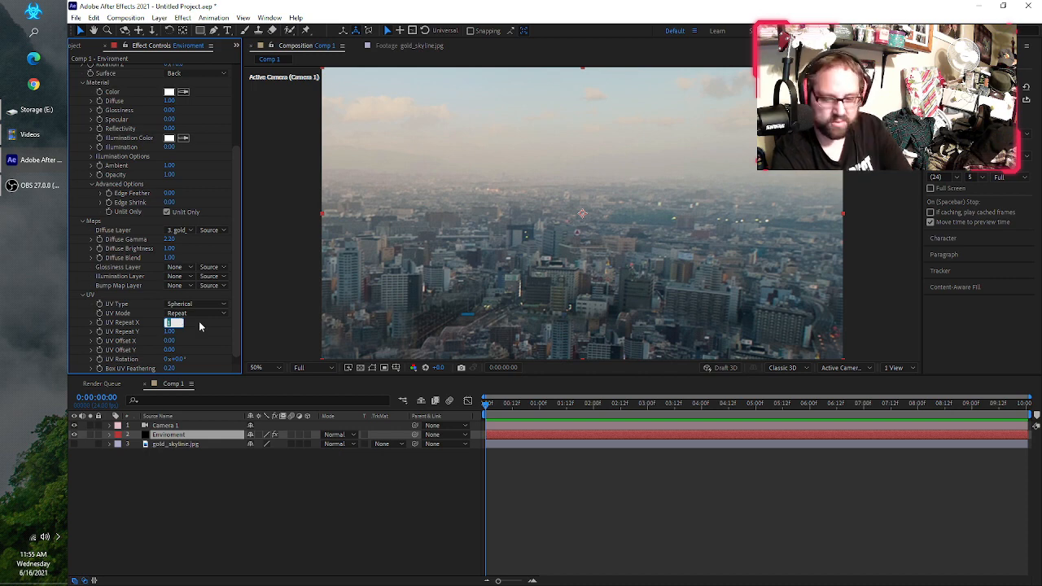
type("2")
key("Return")
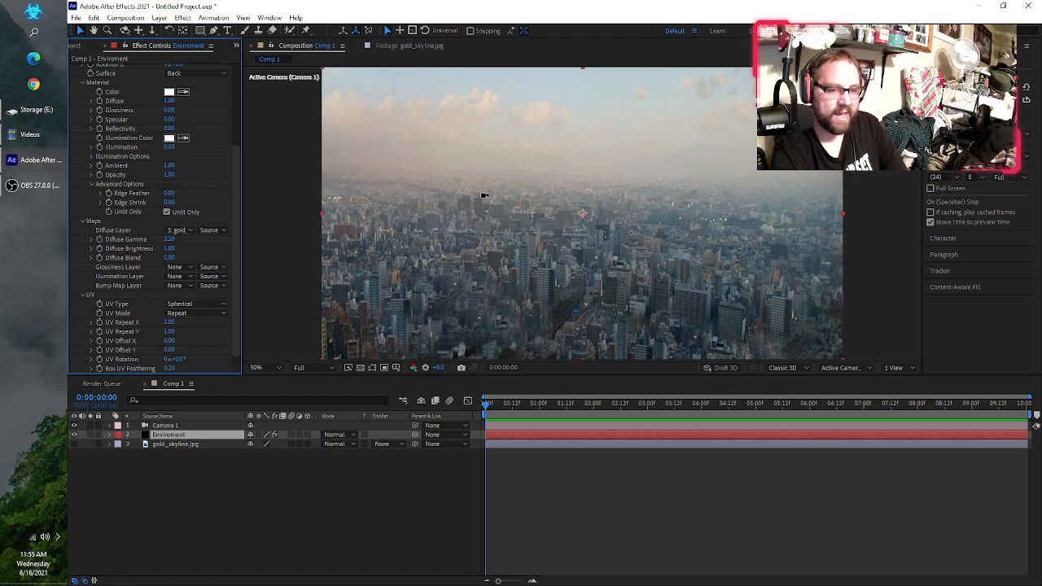
Orbit Camera 1 around the horizontally repeated skyline to check its proportions and the texture seams.
left_click_drag(488, 204, 453, 201)
key("v")
left_click(454, 208)
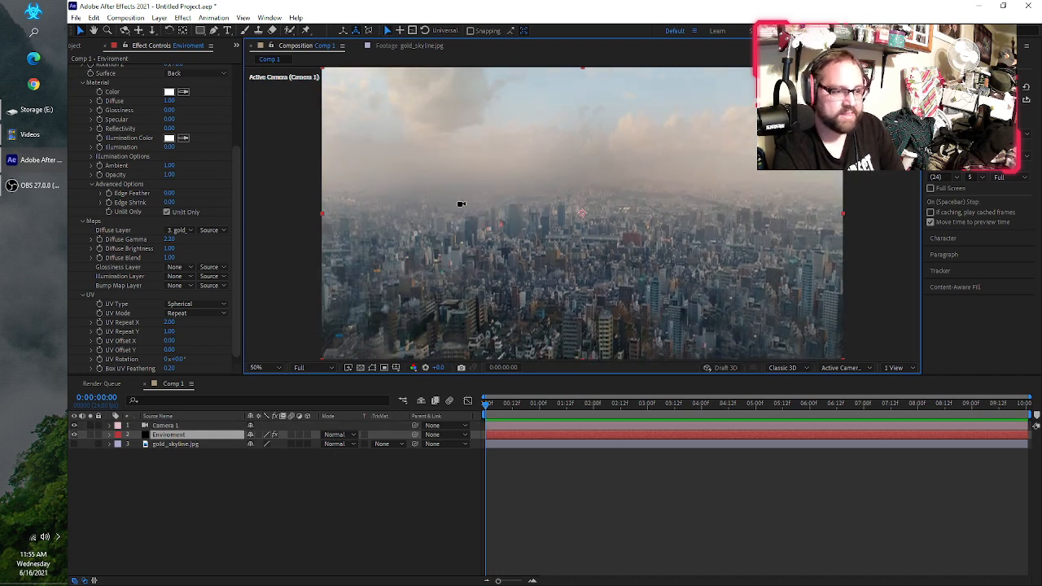
key("c")
left_click_drag(458, 204, 476, 198)
key("v")
left_click(478, 204)
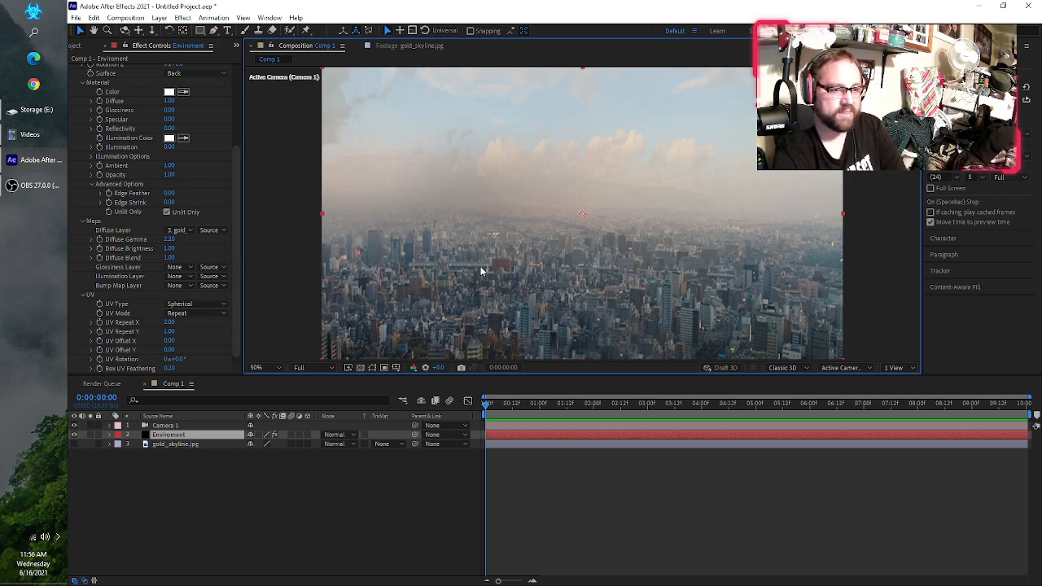
left_click_drag(482, 257, 563, 262)
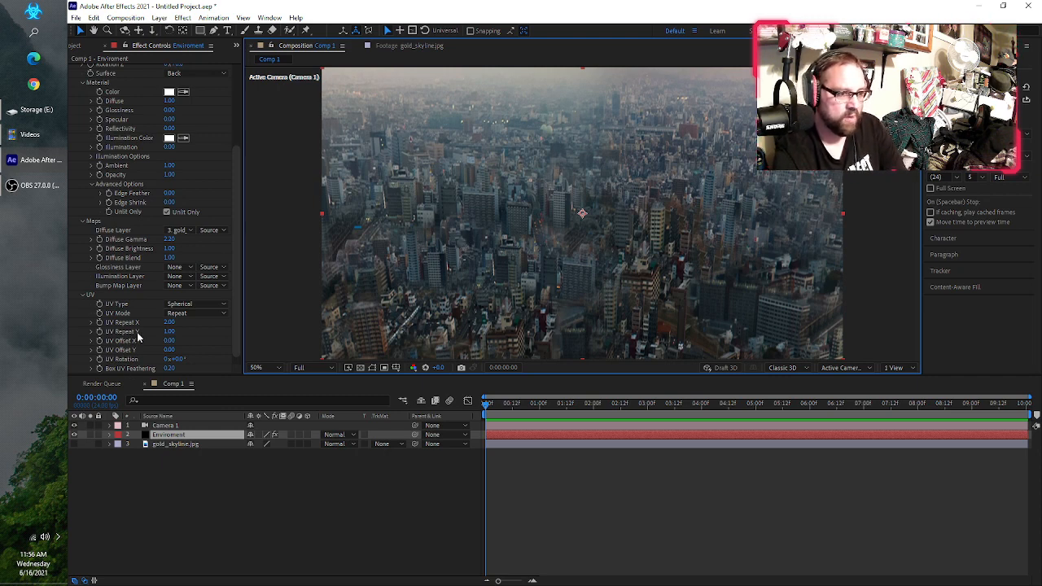
Raise the VC Orb's UV Repeat Y to 1.20, tilting the camera to check the sky and the ground.
left_click(168, 332)
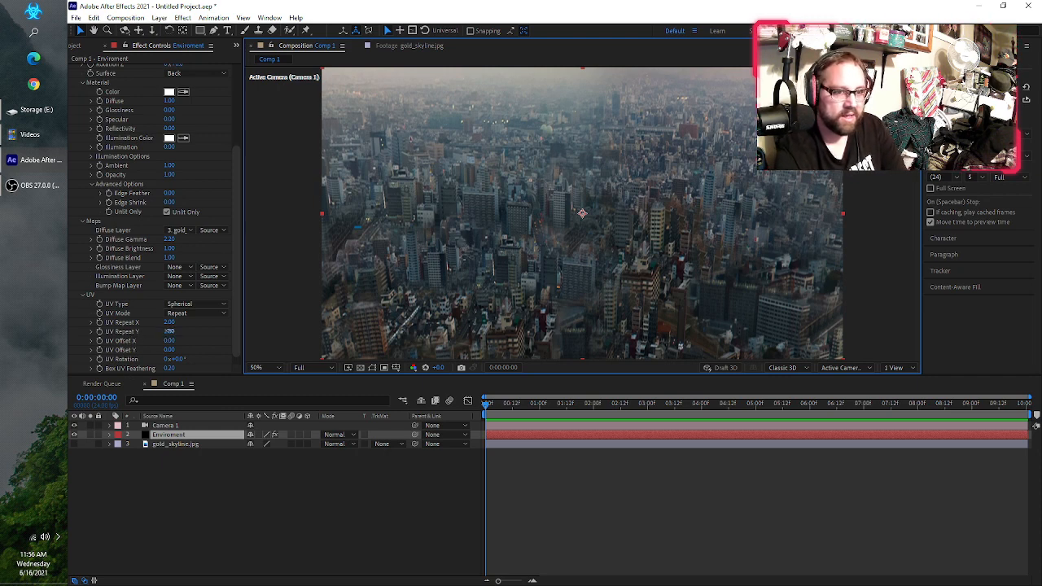
left_click_drag(168, 331, 170, 332)
left_click_drag(485, 190, 515, 259)
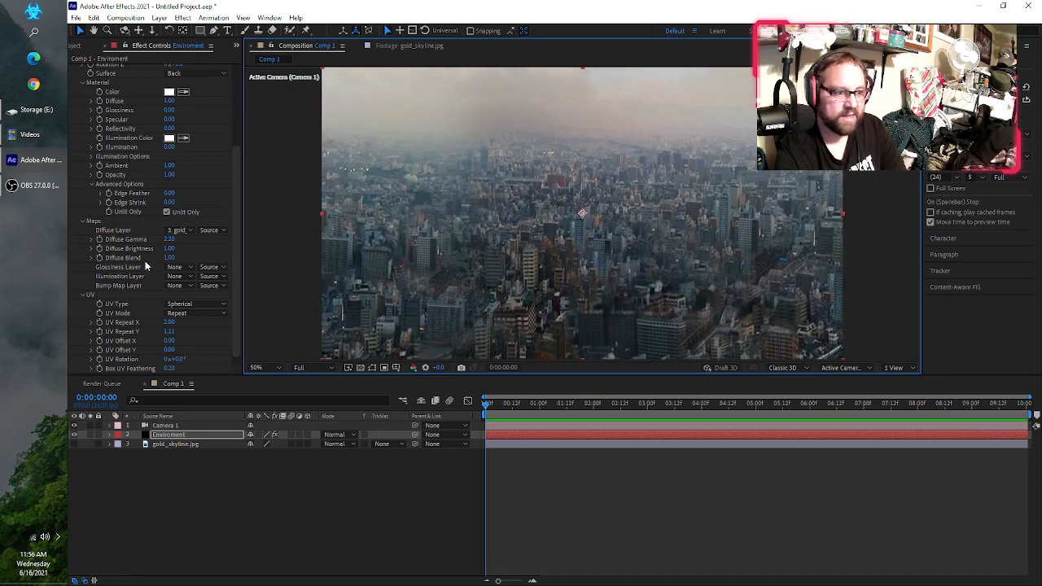
left_click_drag(169, 335, 175, 332)
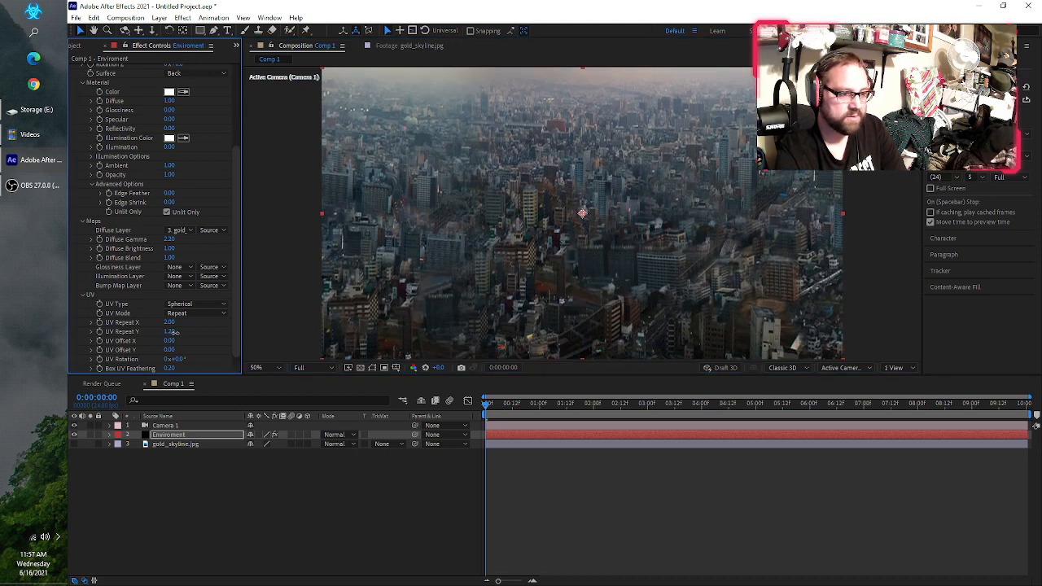
left_click_drag(620, 231, 589, 171)
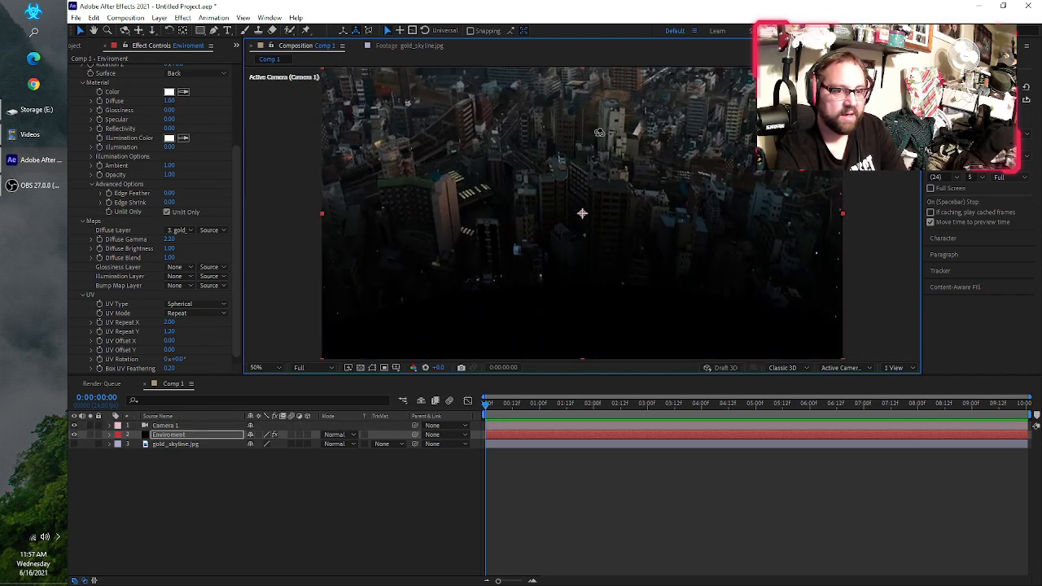
left_click_drag(599, 133, 480, 201)
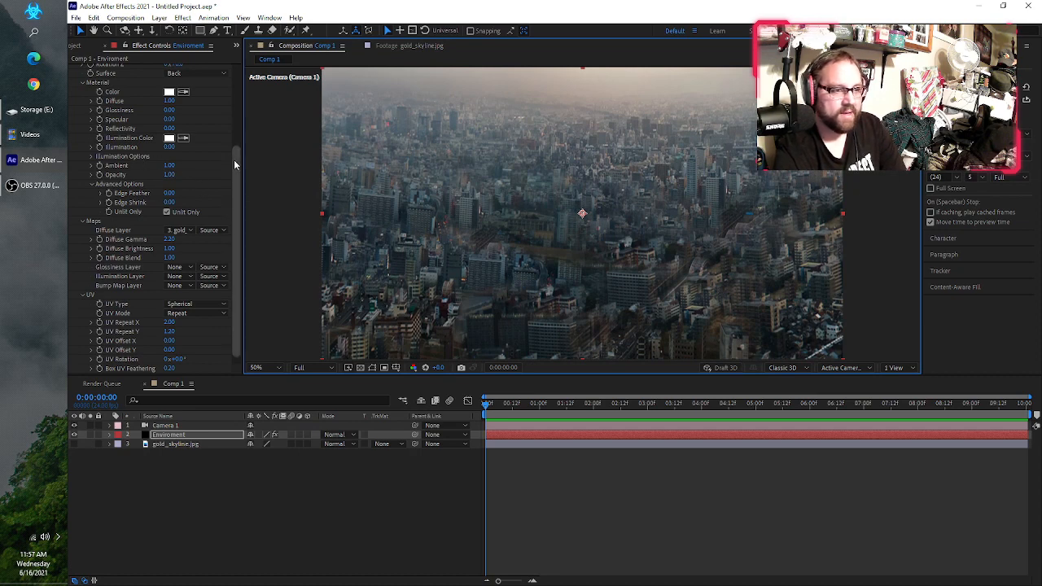
Set the VC Orb sphere's Radius to 10000.
left_click_drag(234, 162, 236, 98)
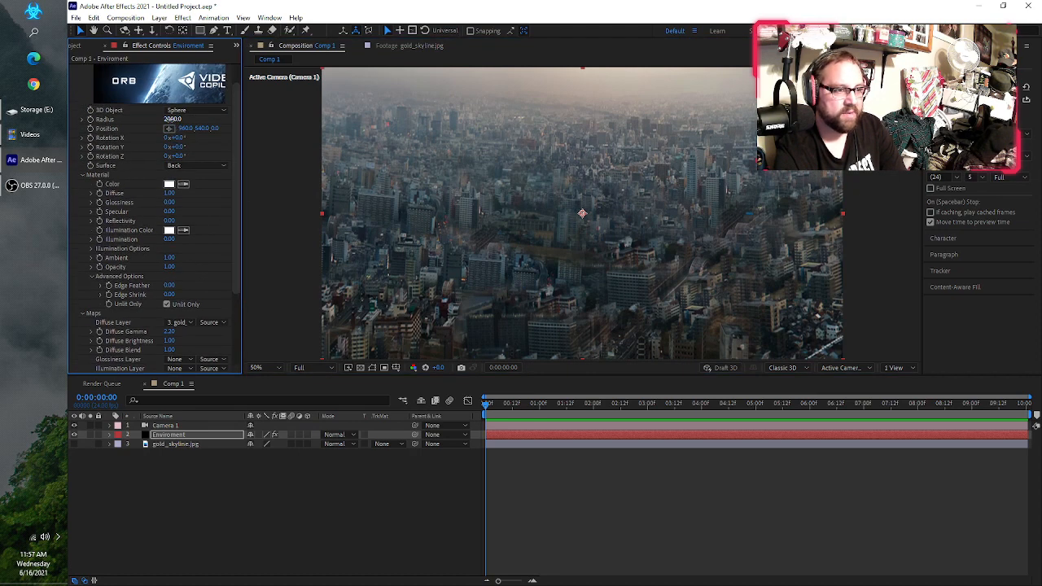
left_click(172, 119)
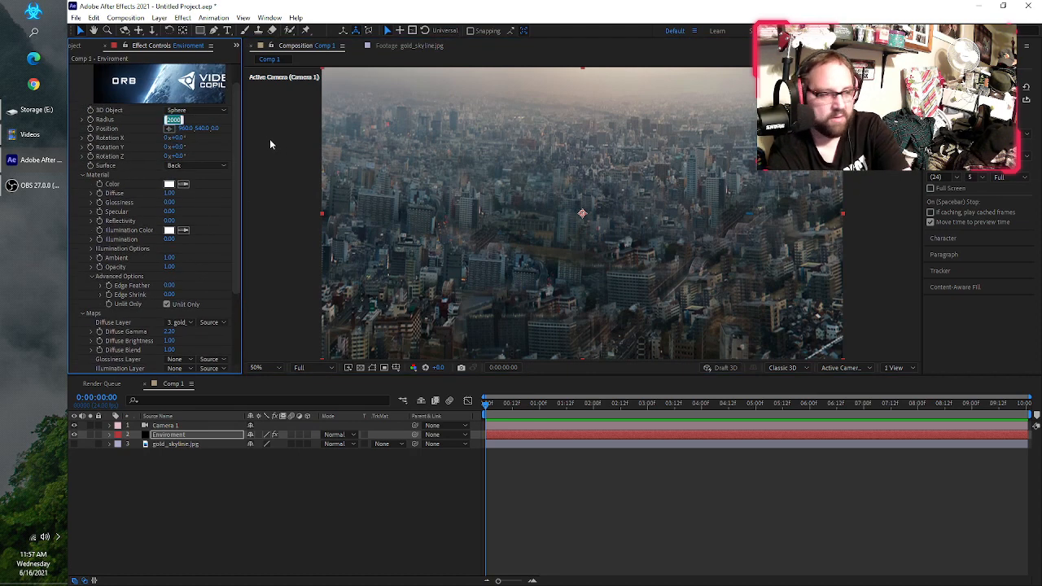
type("1000")
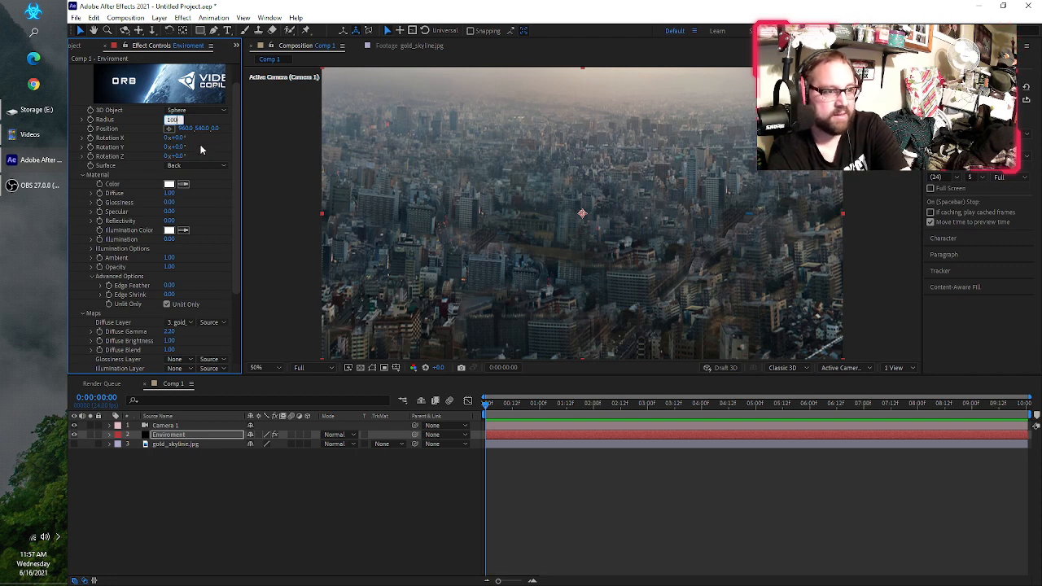
key("Return")
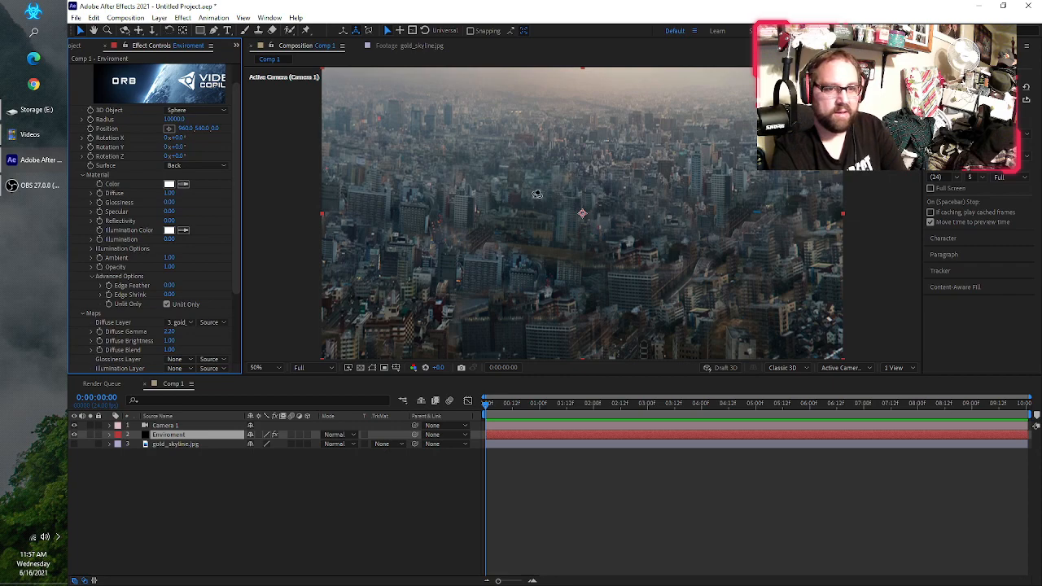
Orbit Camera 1 within the 10000-radius environment, with all layers deselected, to examine the finished city panorama and horizon.
left_click_drag(537, 194, 660, 204)
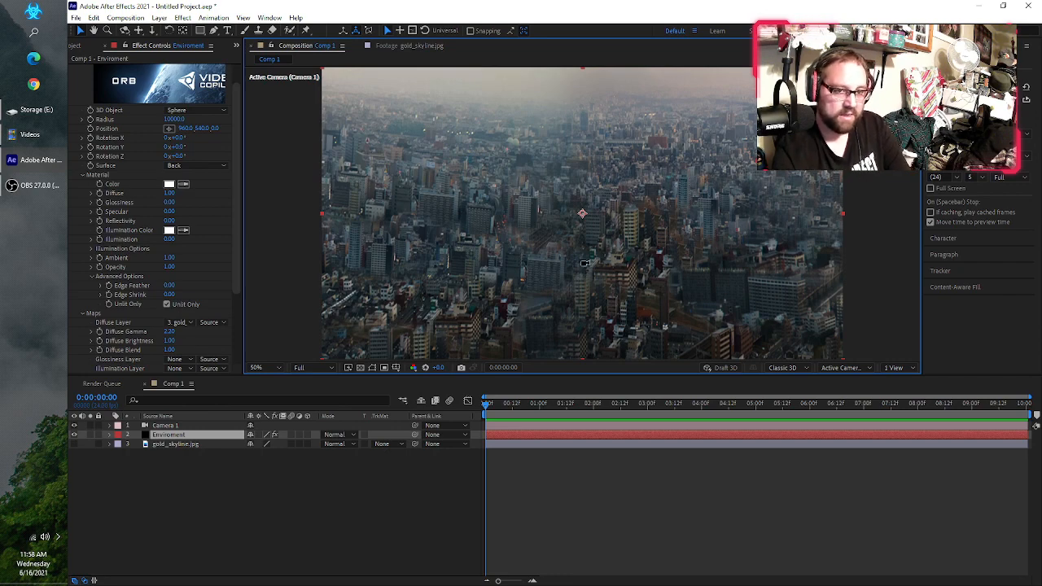
left_click_drag(585, 271, 533, 225)
left_click(389, 478)
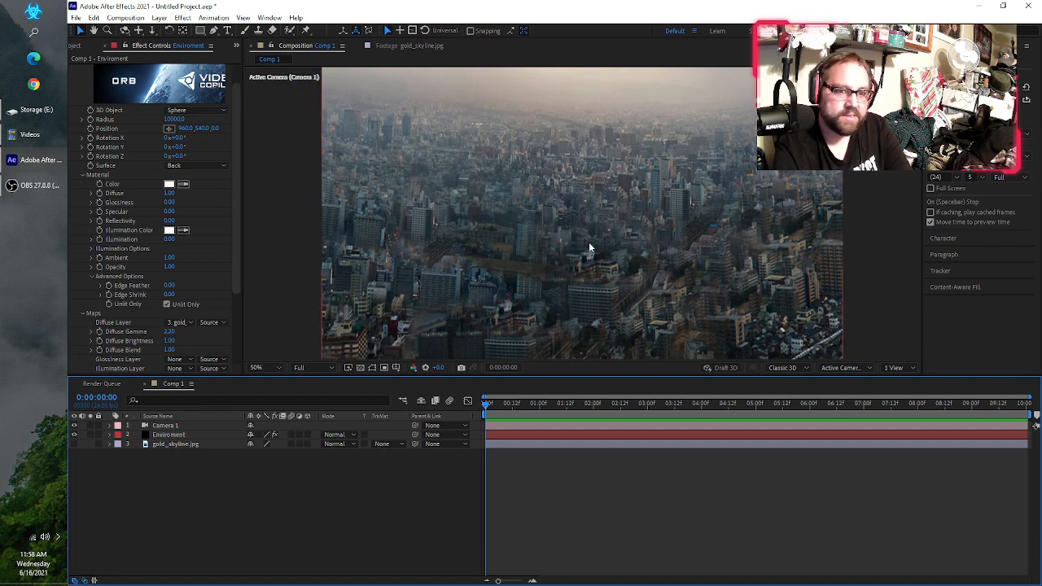
left_click_drag(571, 232, 526, 275)
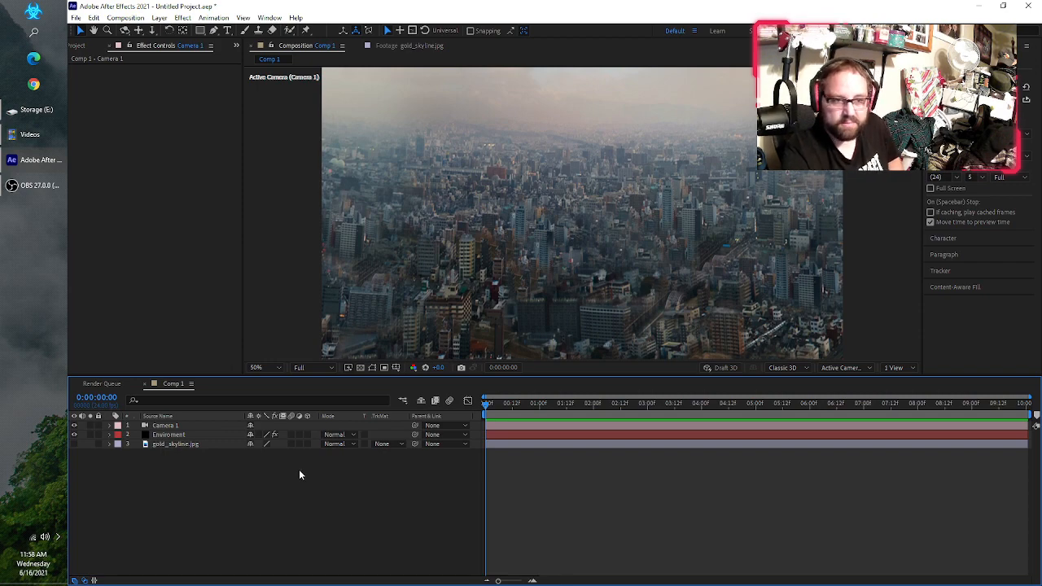
key("c")
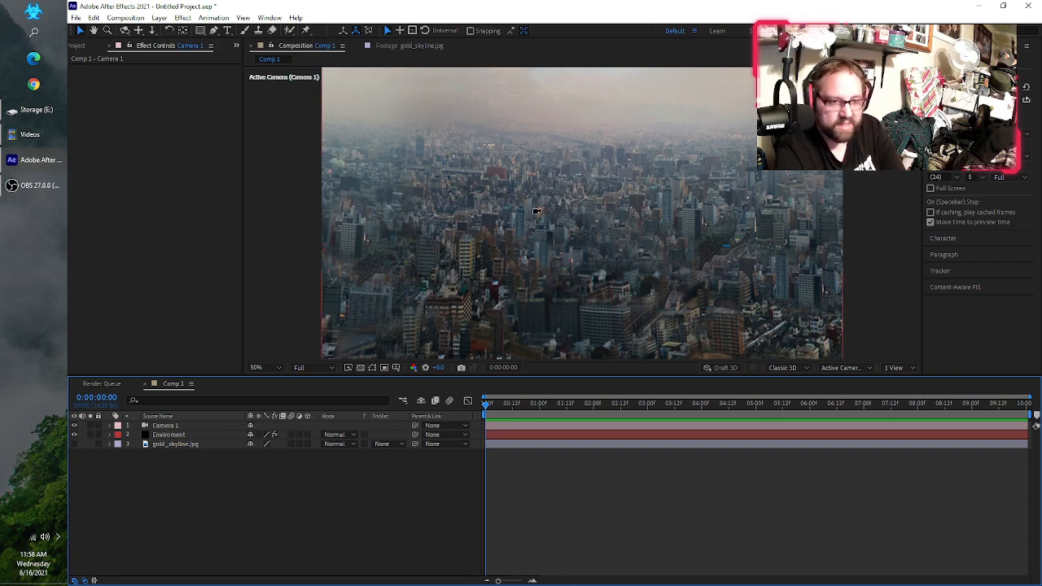
mouse_move(529, 216)
left_mouse_down()
mouse_move(487, 223)
mouse_move(525, 211)
left_mouse_up()
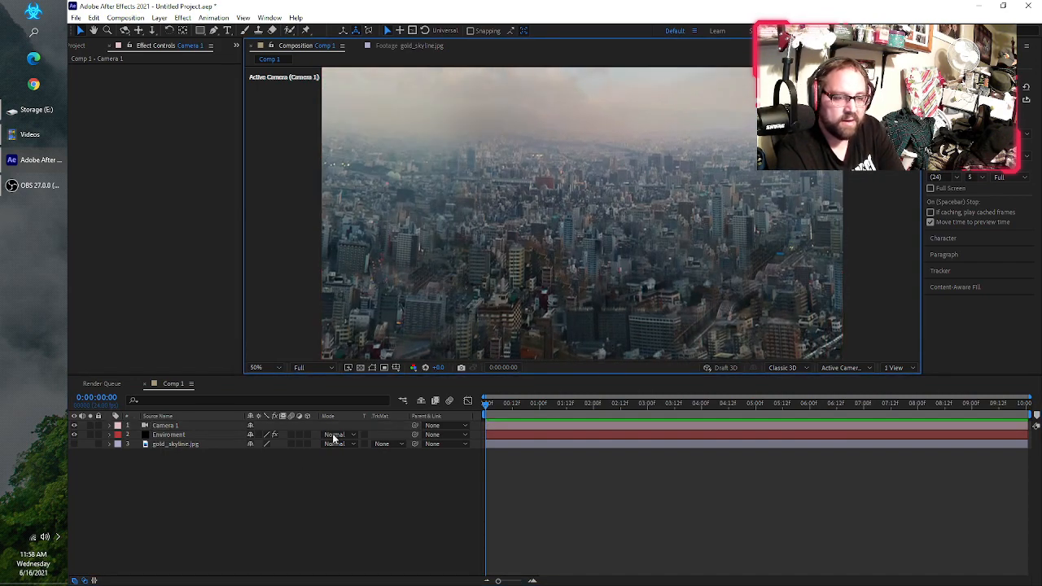
left_click(291, 528)
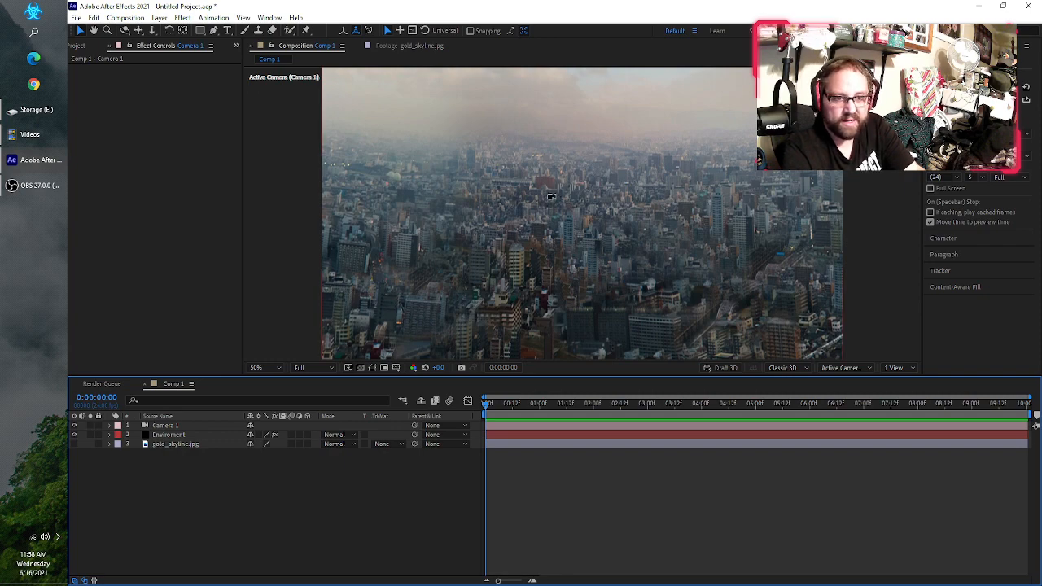
mouse_move(555, 194)
left_mouse_down()
mouse_move(570, 205)
mouse_move(607, 195)
mouse_move(555, 196)
left_mouse_up()
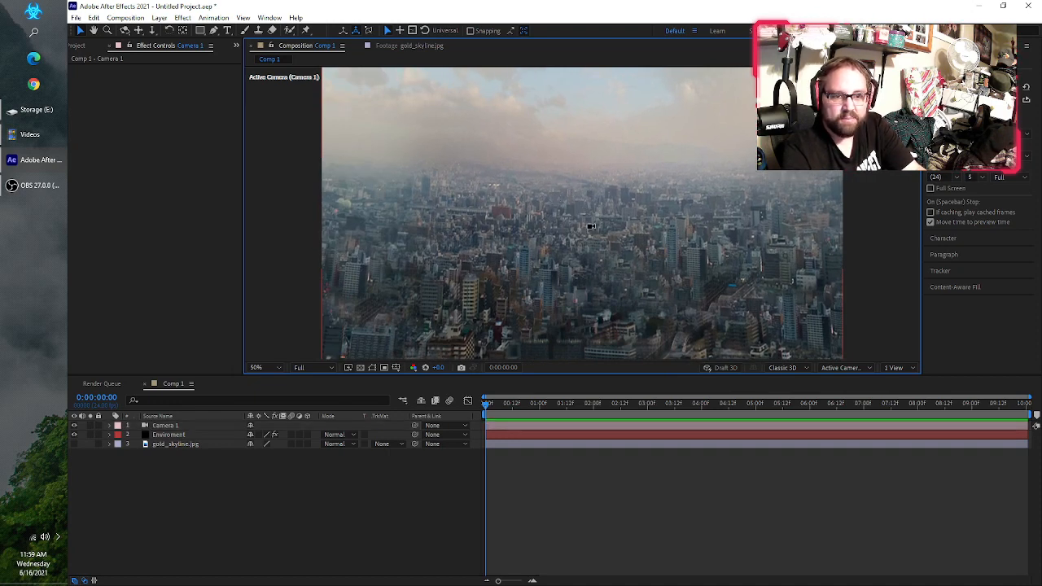
Create a new black composition-sized solid named 3D above Camera 1.
left_click_drag(590, 226, 579, 226)
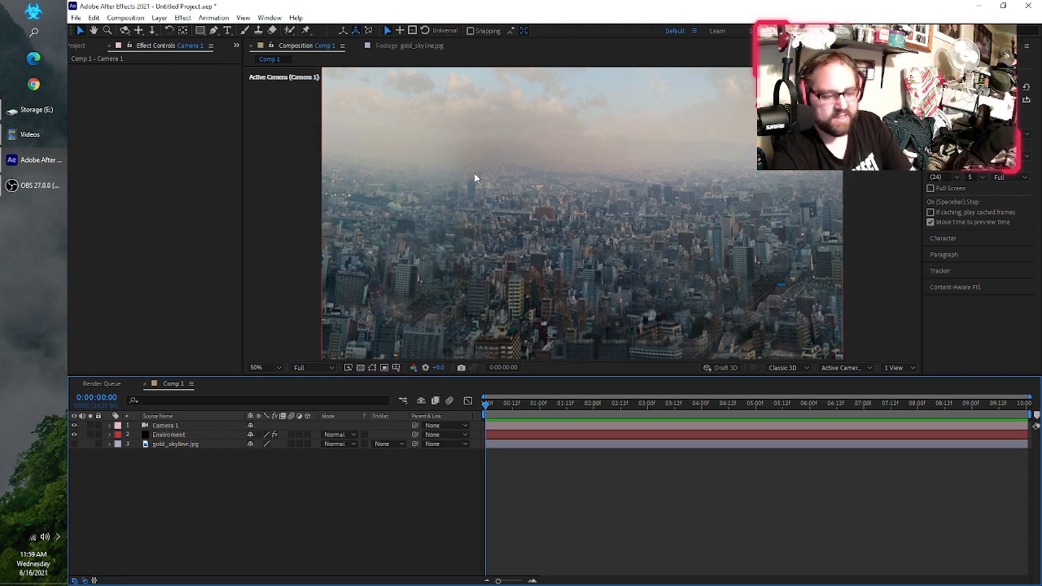
key("ctrl+y")
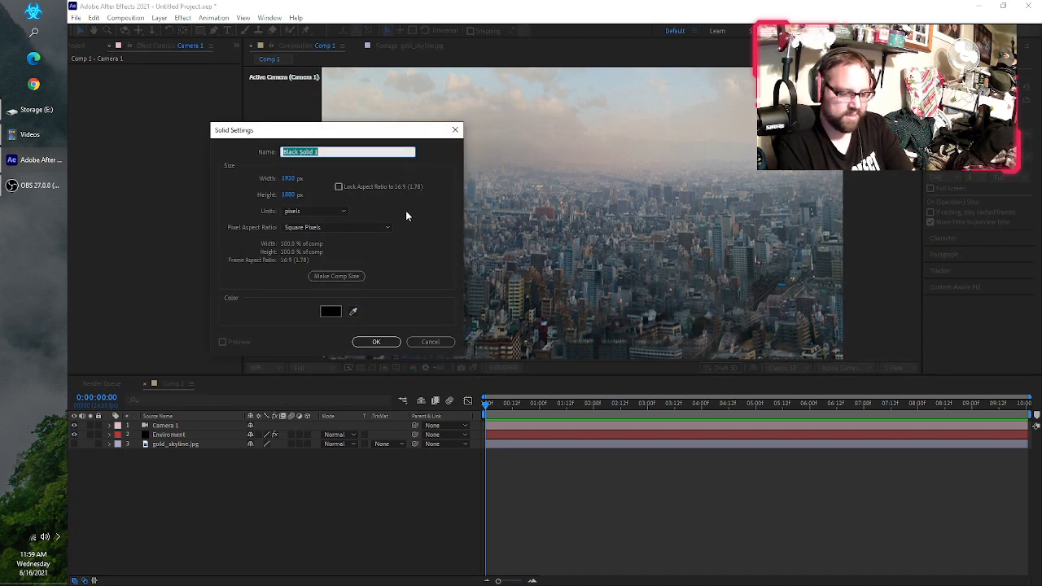
type("3D")
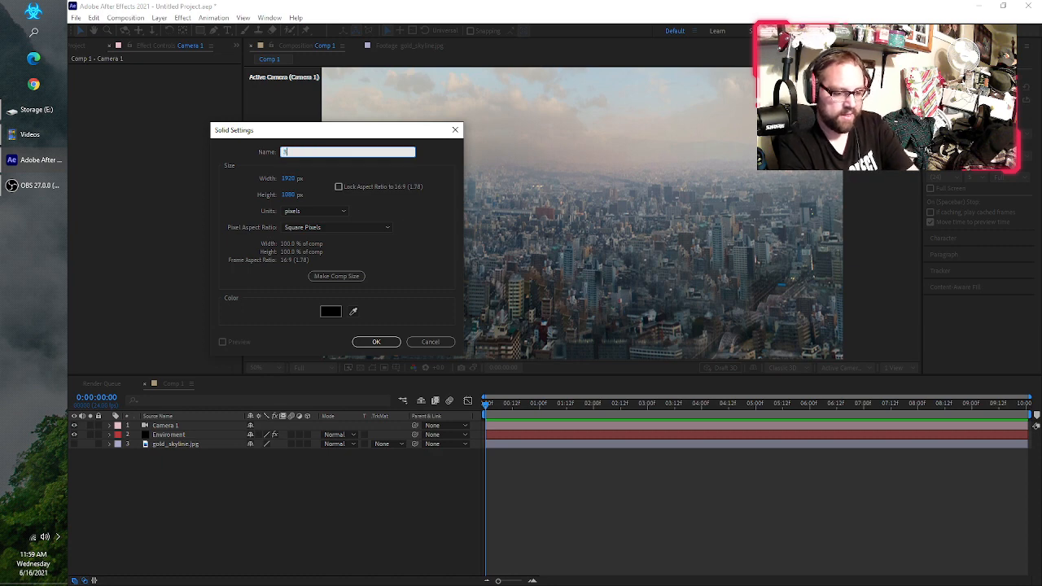
left_click(372, 342)
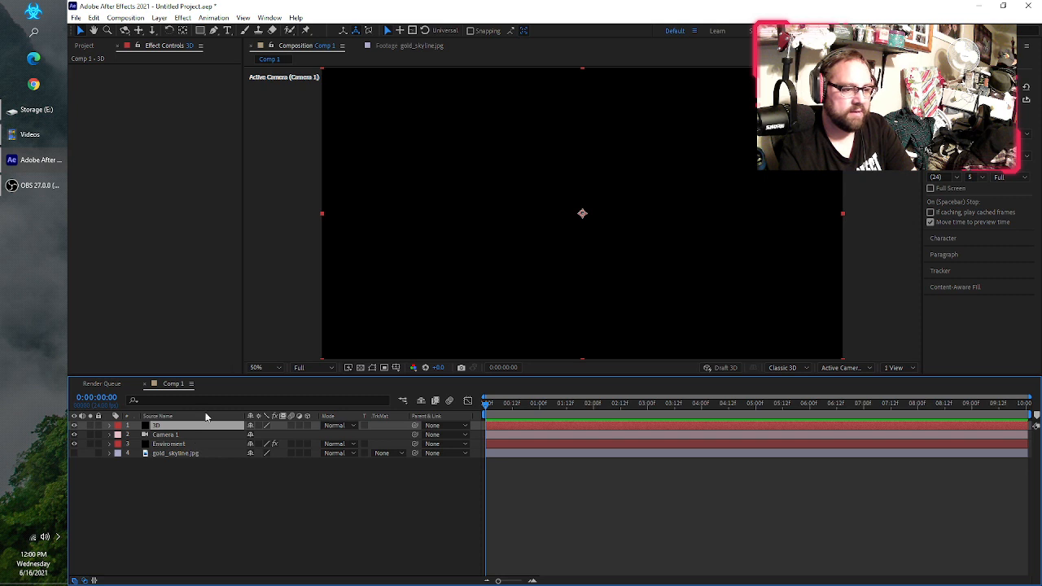
Apply the Element effect to the 3D solid.
key("ctrl+space")
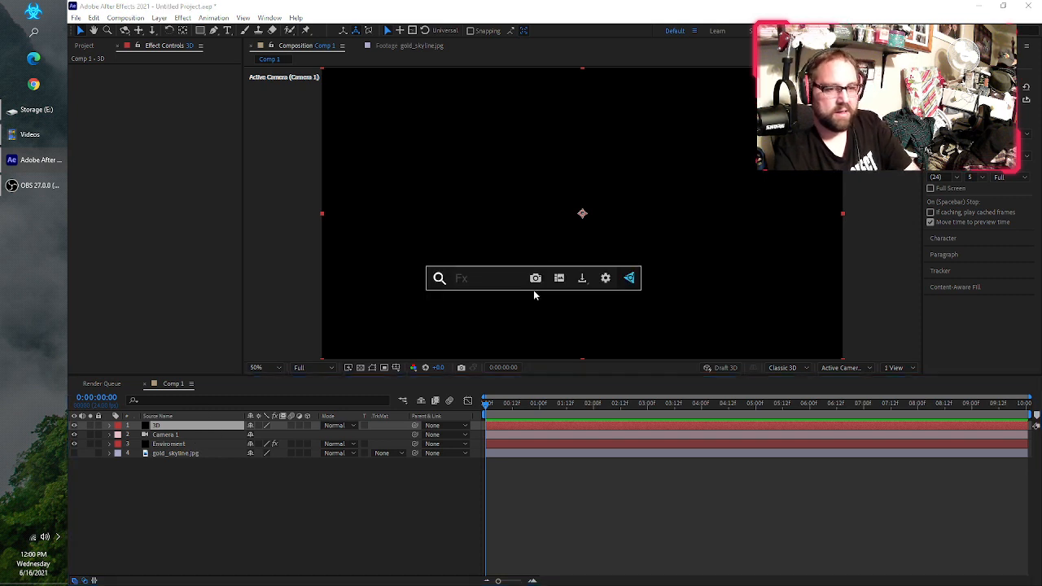
type("element")
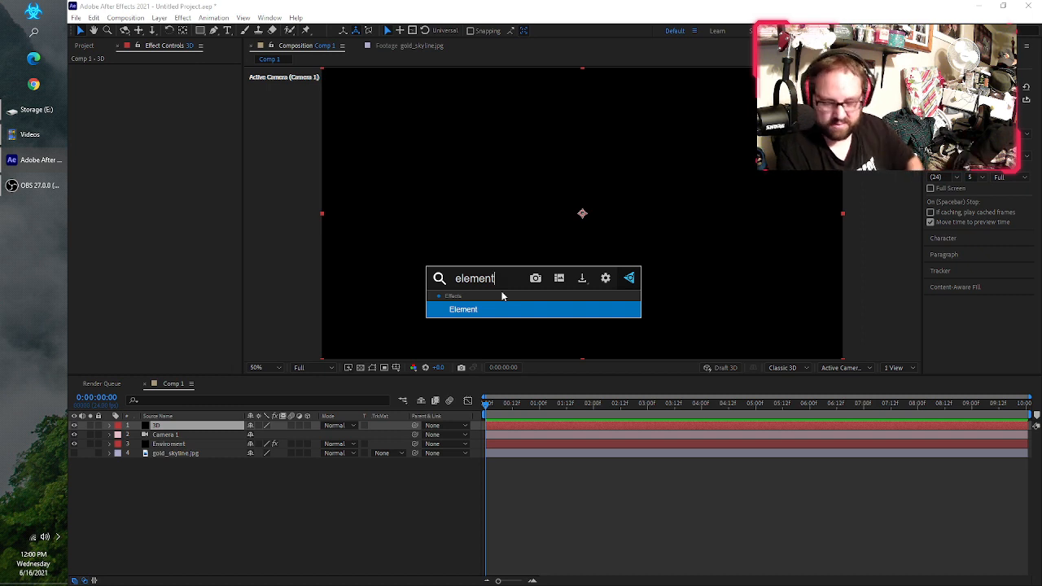
left_click(500, 306)
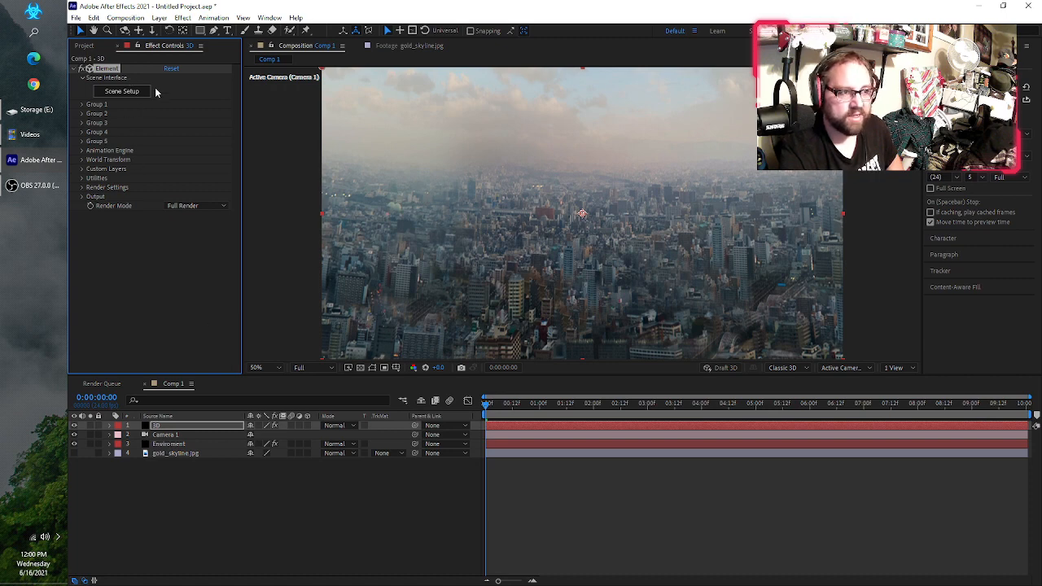
Open Element's Scene Setup and add the Tactical_Fighter model from the Jet_Strike collection to the scene.
left_click(129, 98)
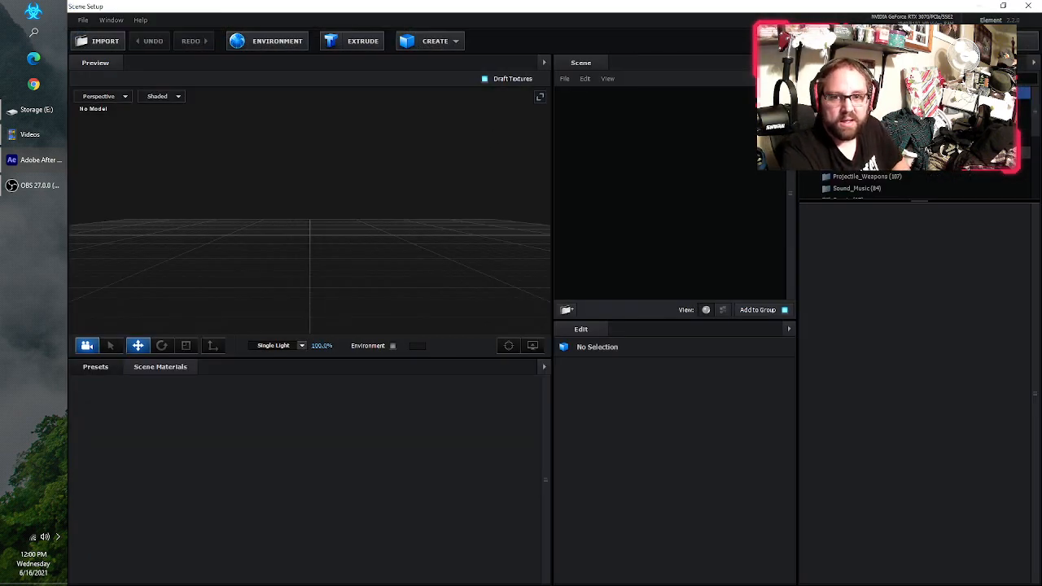
scroll(901, 174, "up", 5)
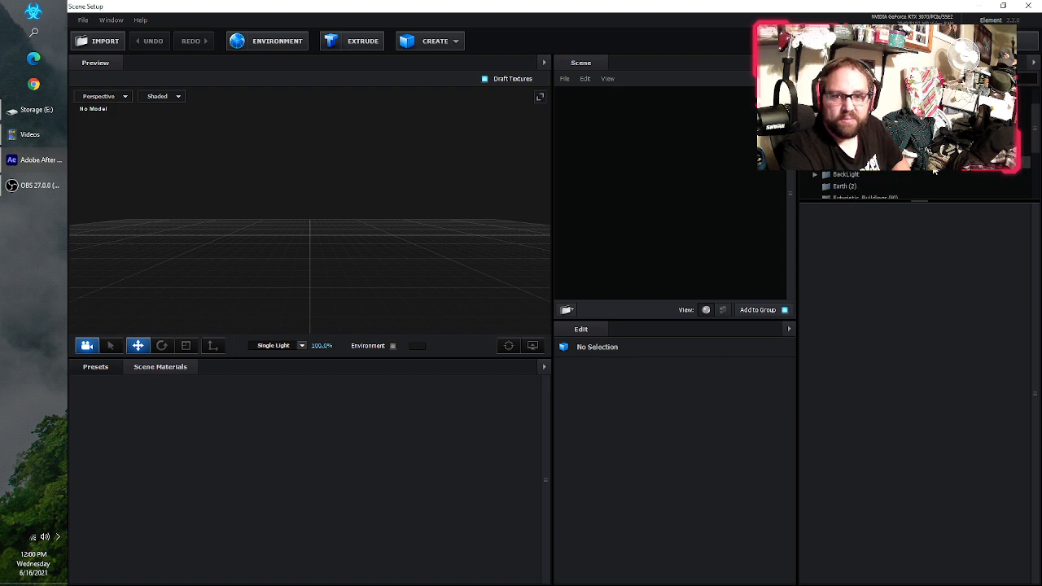
scroll(901, 174, "down", 5)
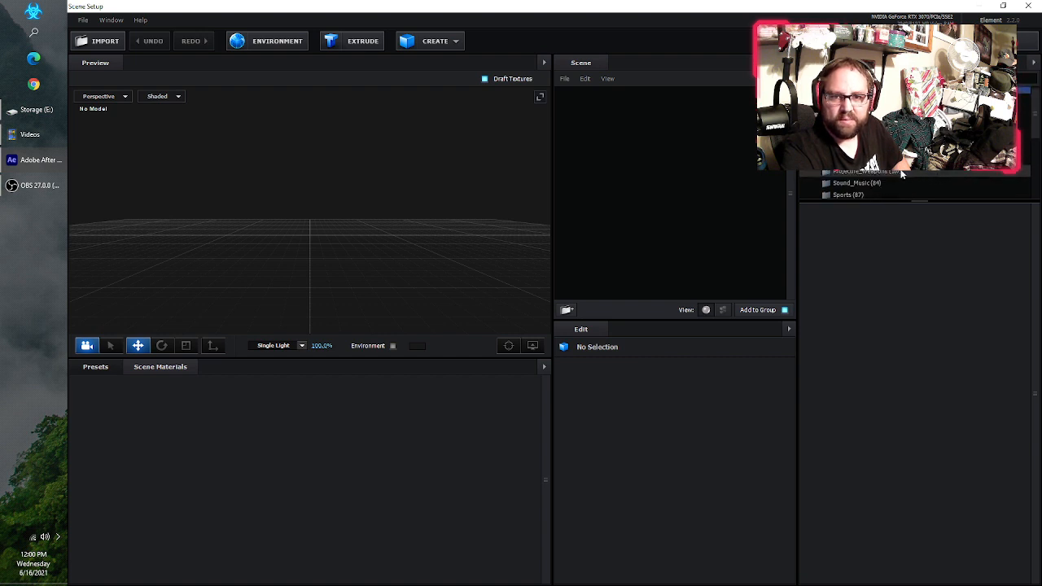
left_click(865, 116)
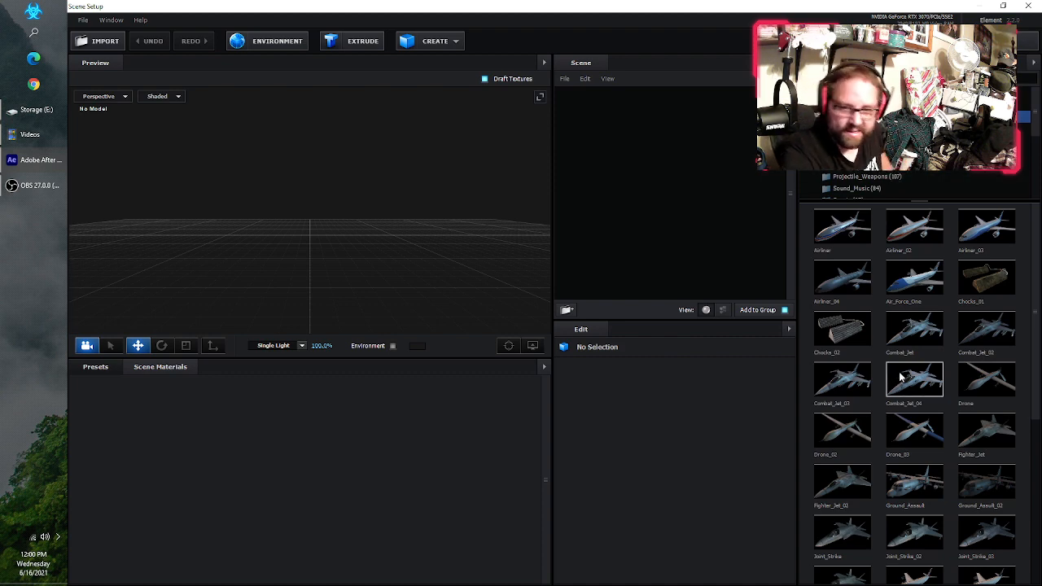
scroll(907, 365, "down", 1)
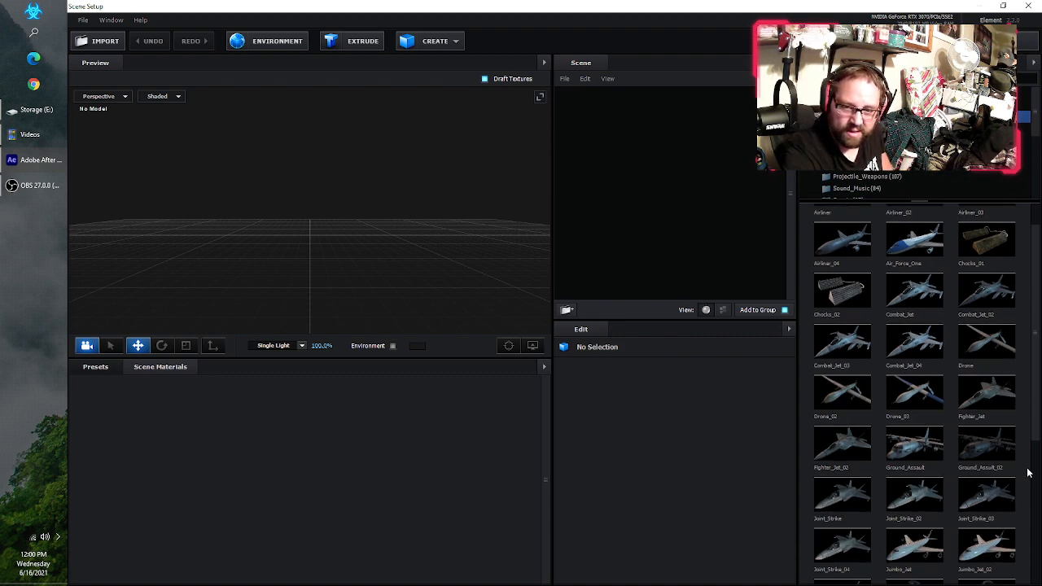
scroll(888, 328, "down", 1)
scroll(904, 375, "down", 5)
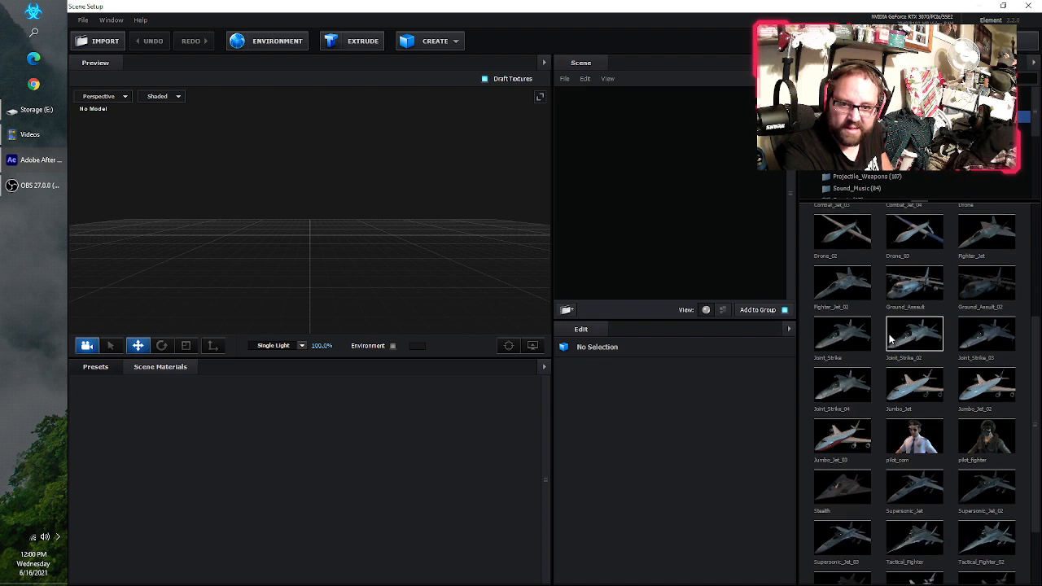
scroll(914, 433, "down", 1)
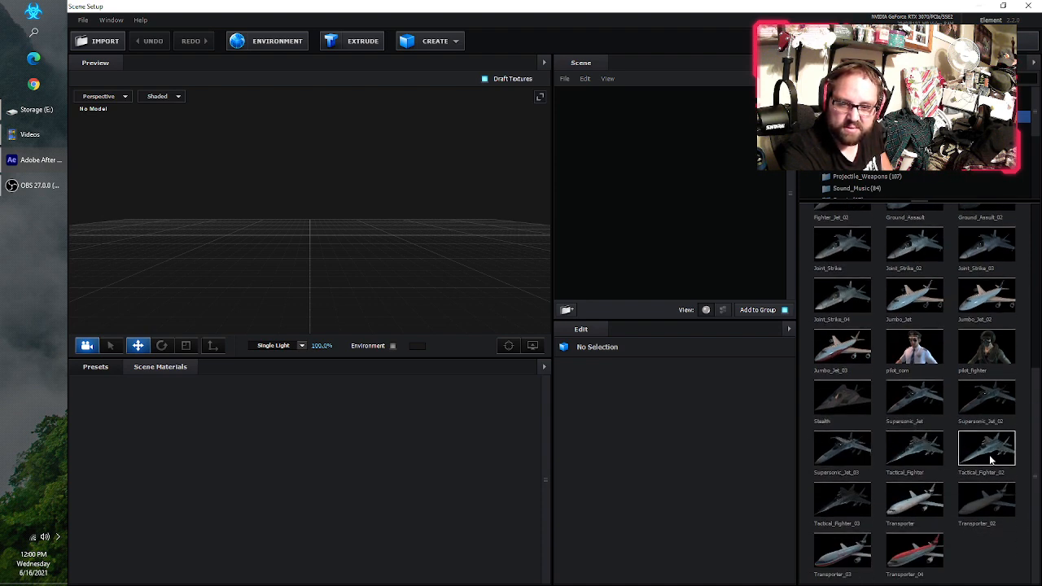
left_click(926, 456)
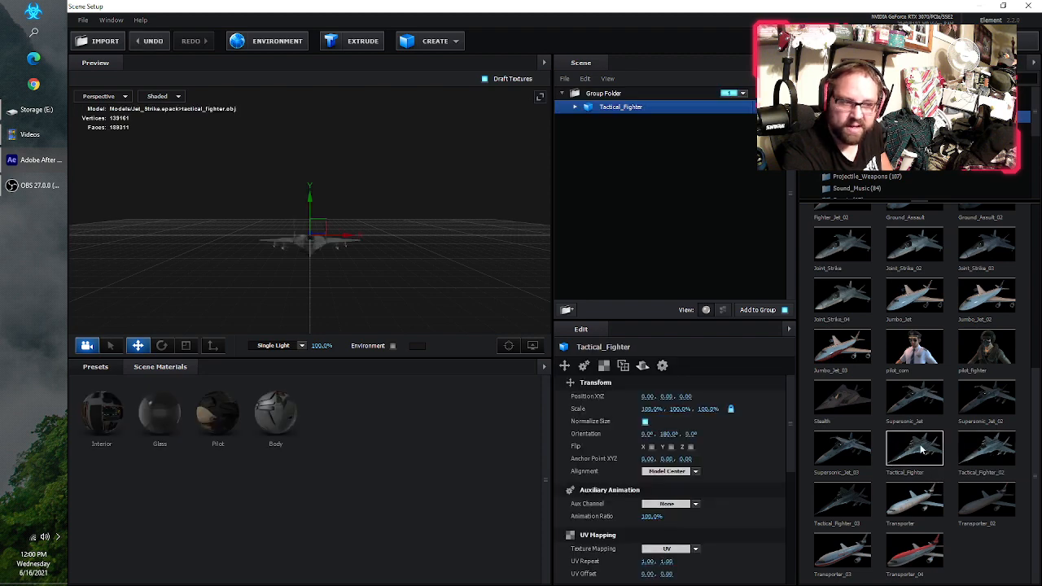
Orbit and zoom the preview around the Tactical_Fighter to examine its canopy, body and wings.
left_click_drag(414, 251, 375, 269)
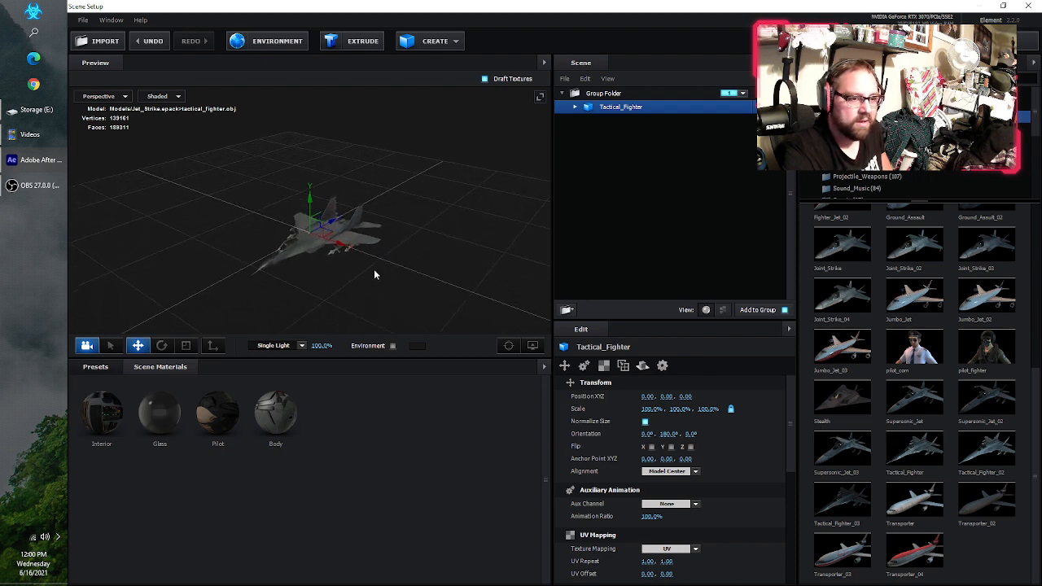
scroll(374, 269, "up", 3)
scroll(374, 270, "up", 4)
left_click_drag(472, 164, 492, 148)
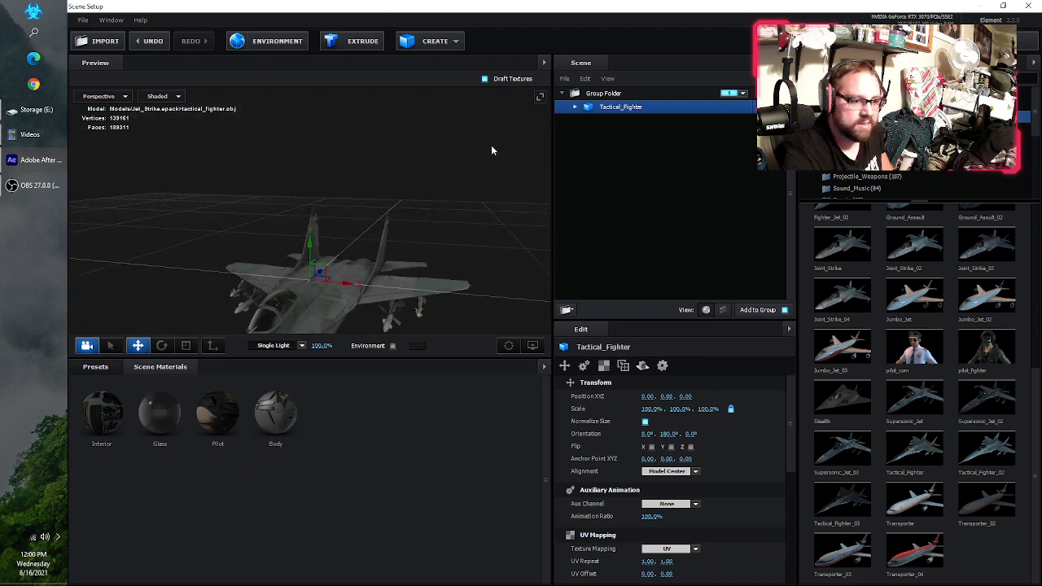
left_click_drag(402, 302, 371, 278)
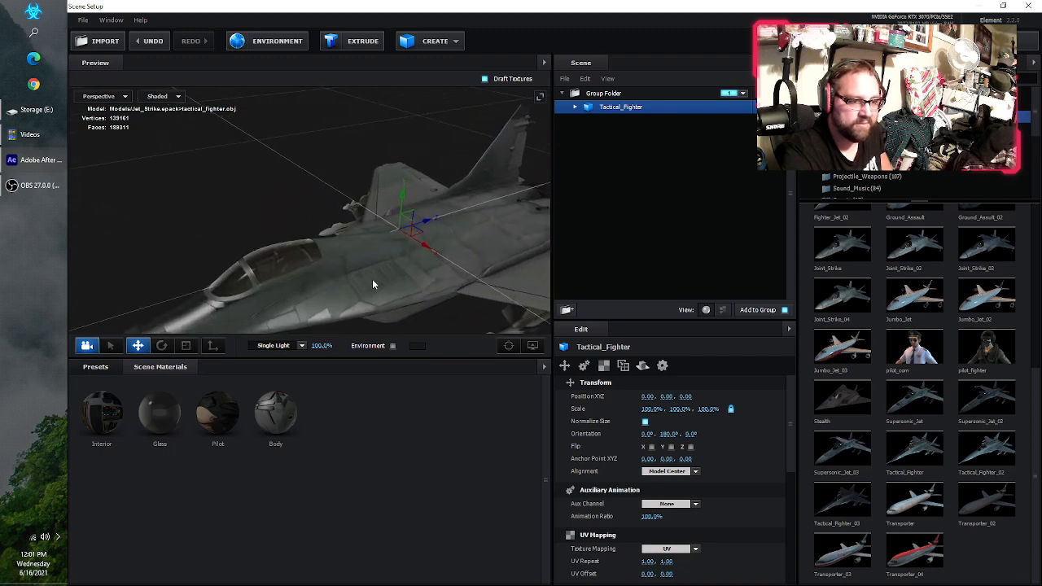
Load gold_skyline.jpg from Documents > VideoCopilot > Materials > Metropolitan_Skies as the scene's environment texture.
left_click(271, 45)
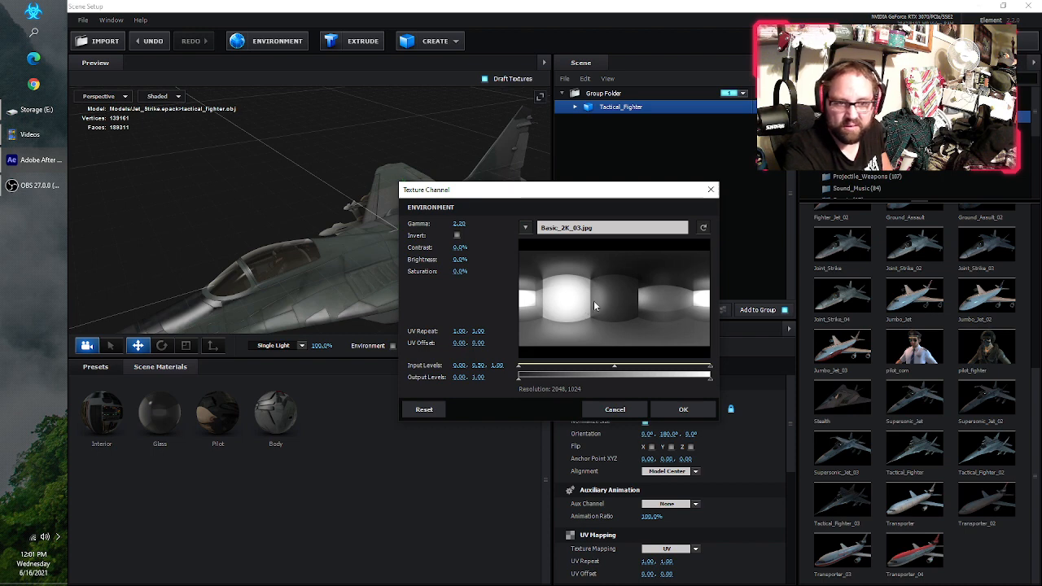
left_click(525, 228)
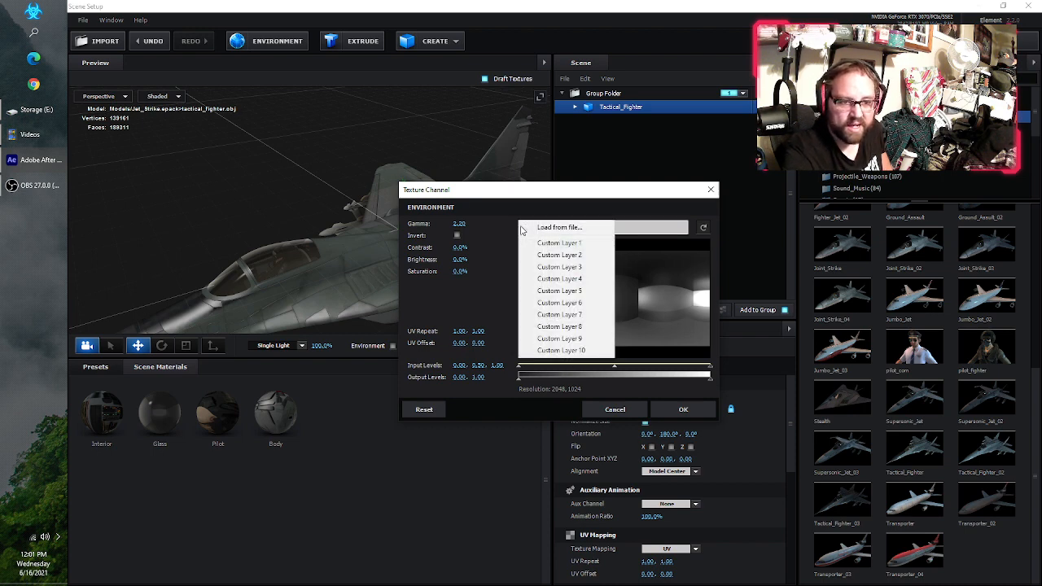
left_click(525, 228)
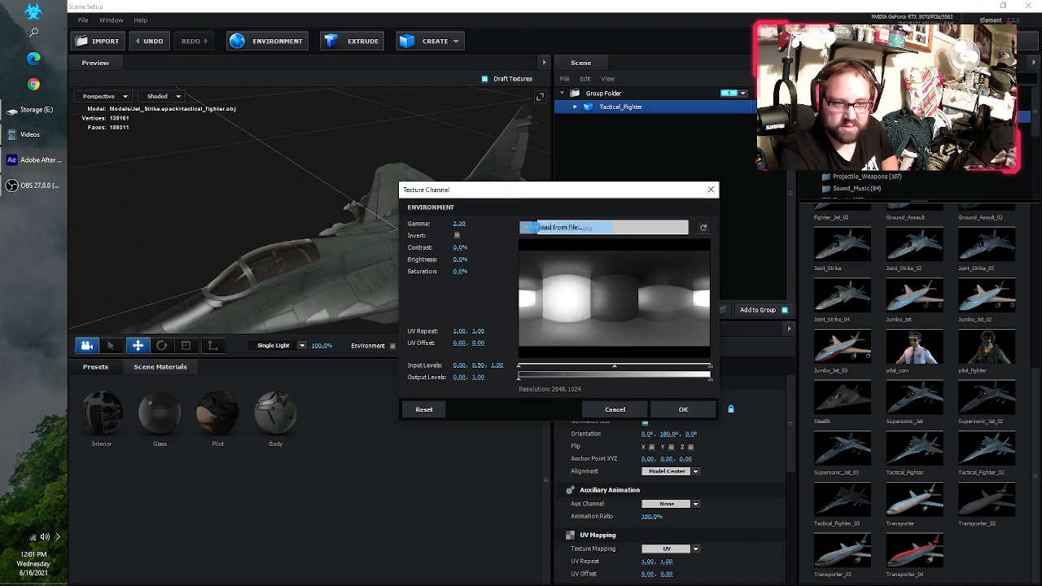
scroll(725, 318, "down", 5)
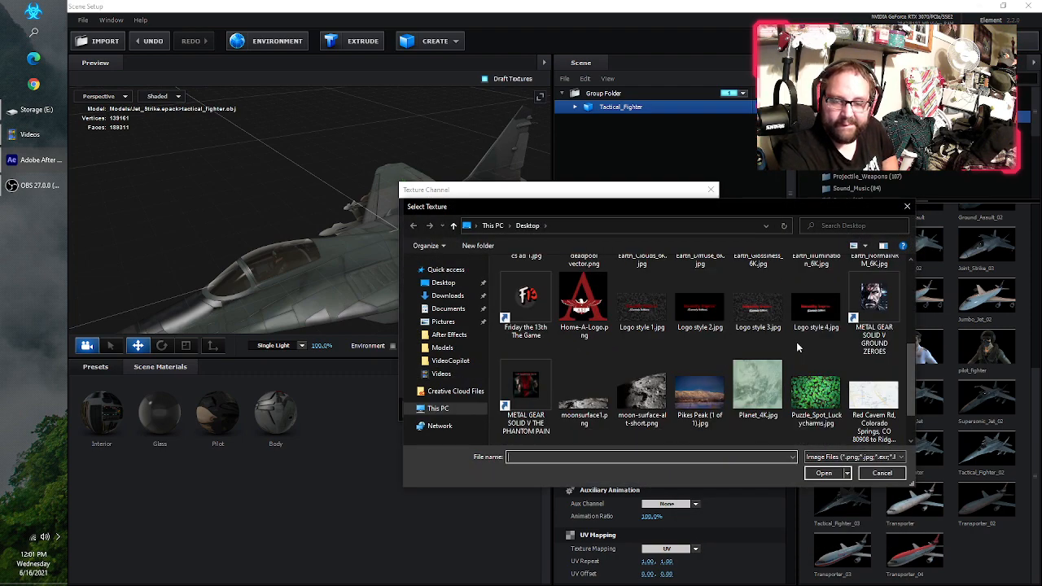
scroll(796, 347, "down", 2)
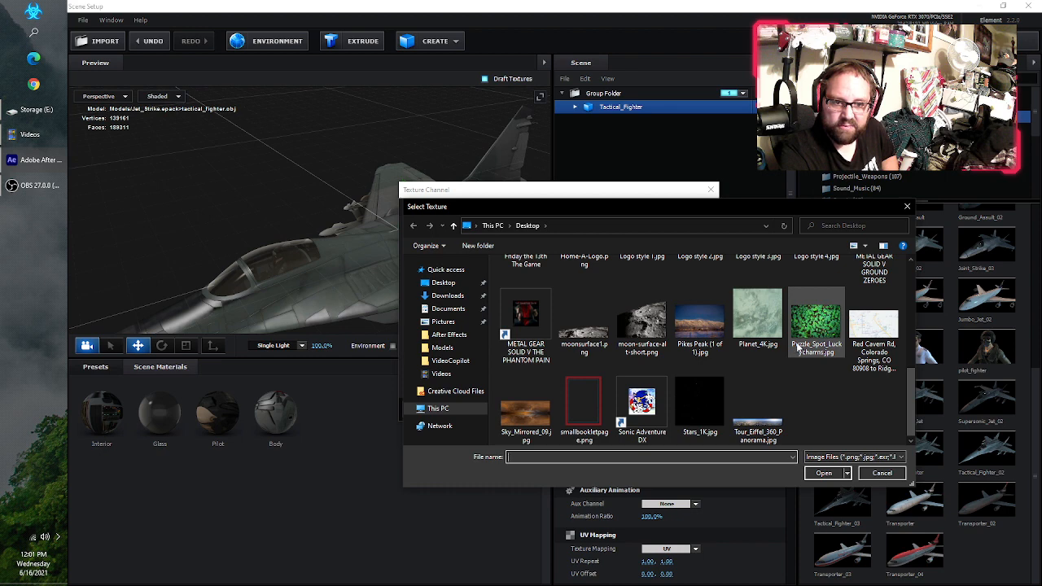
scroll(708, 349, "up", 5)
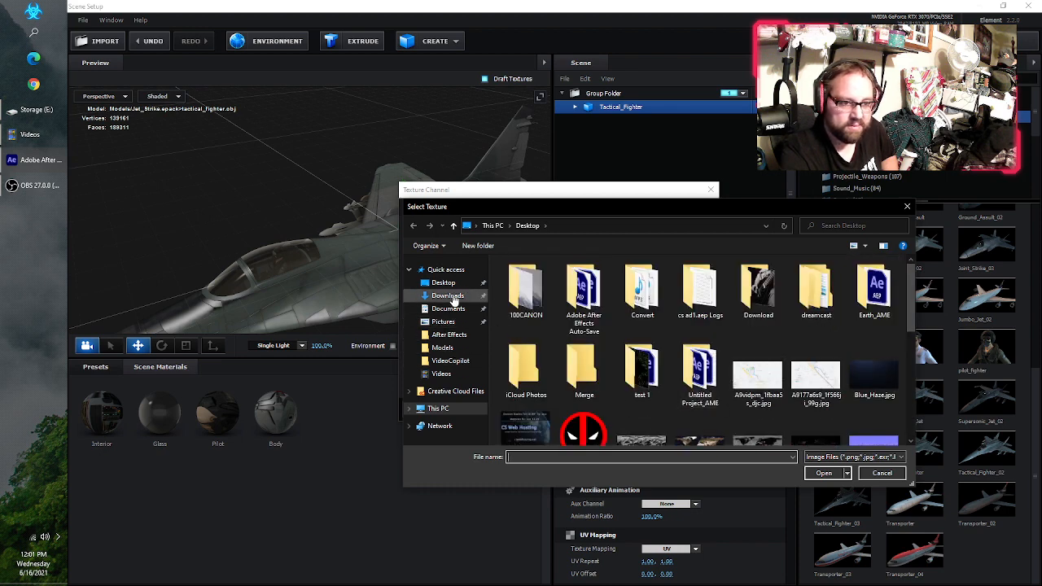
left_click(449, 296)
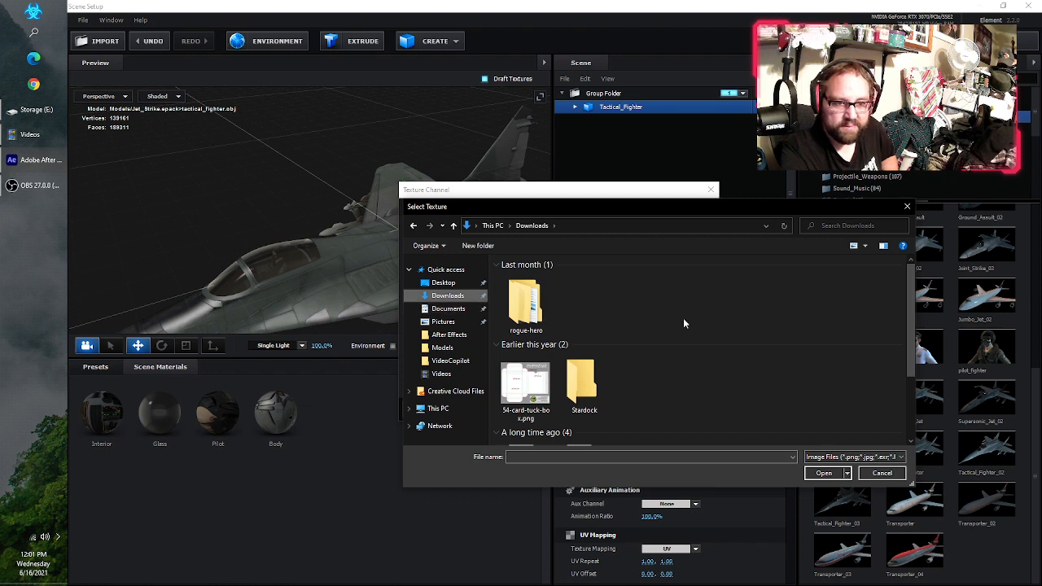
left_click(468, 310)
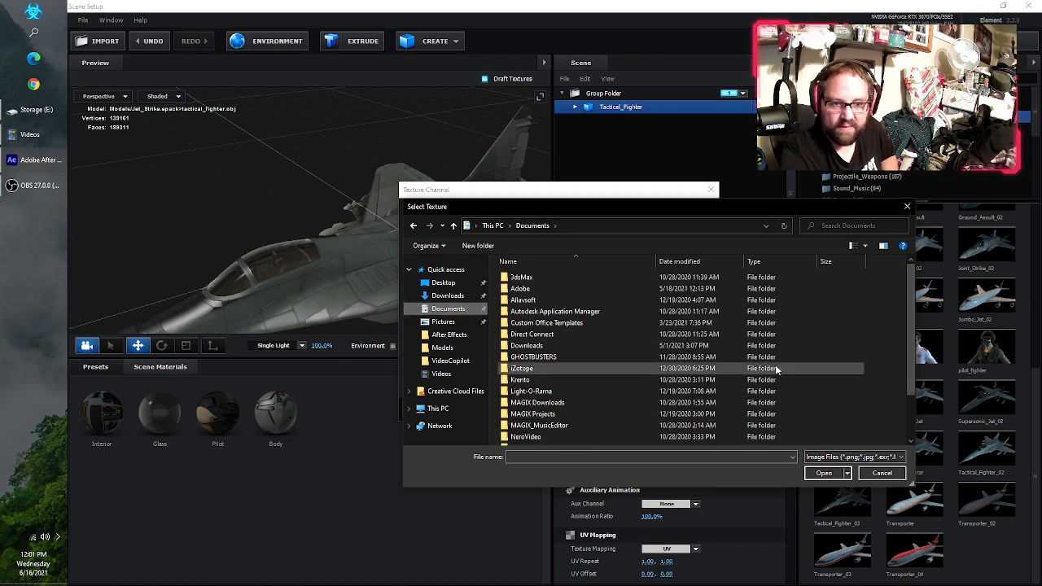
scroll(586, 390, "down", 5)
double_click(527, 440)
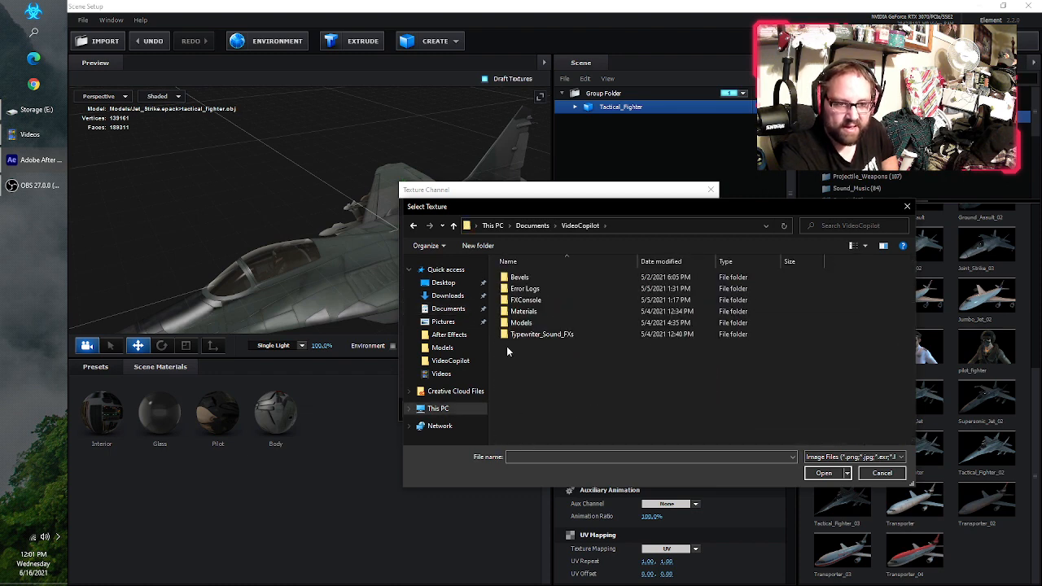
double_click(537, 314)
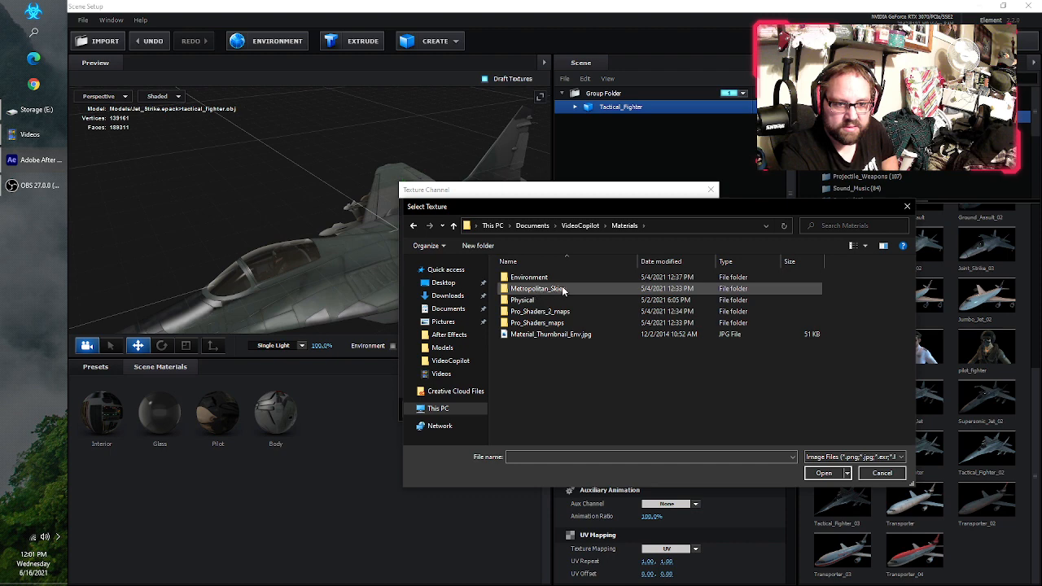
double_click(544, 291)
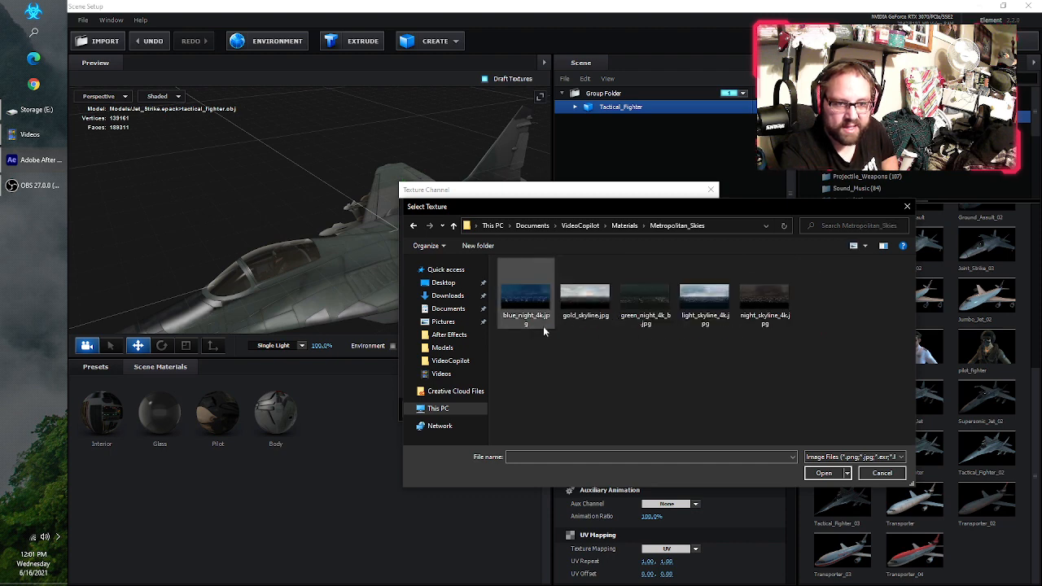
left_click(585, 299)
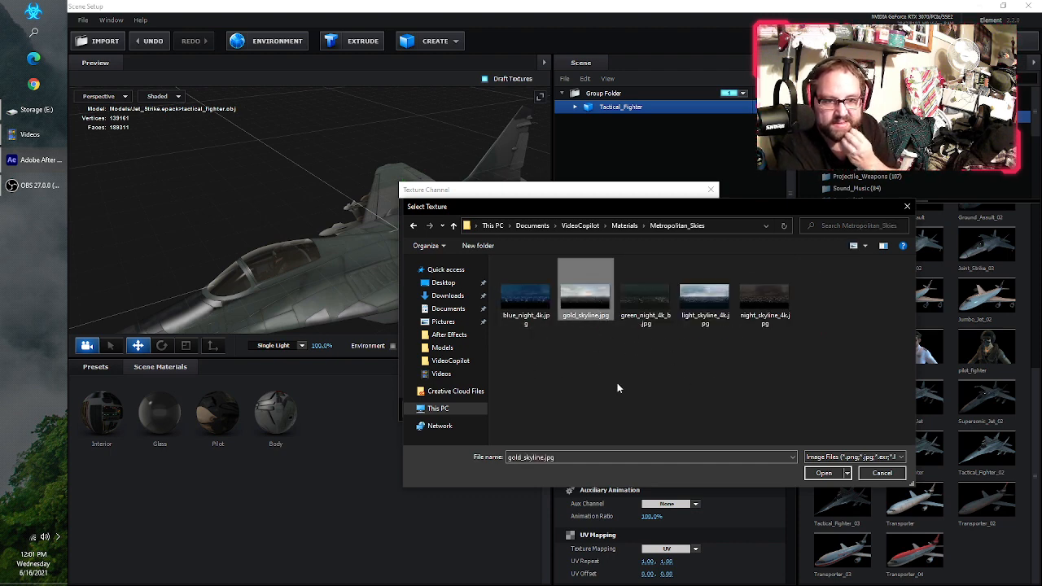
left_click(824, 472)
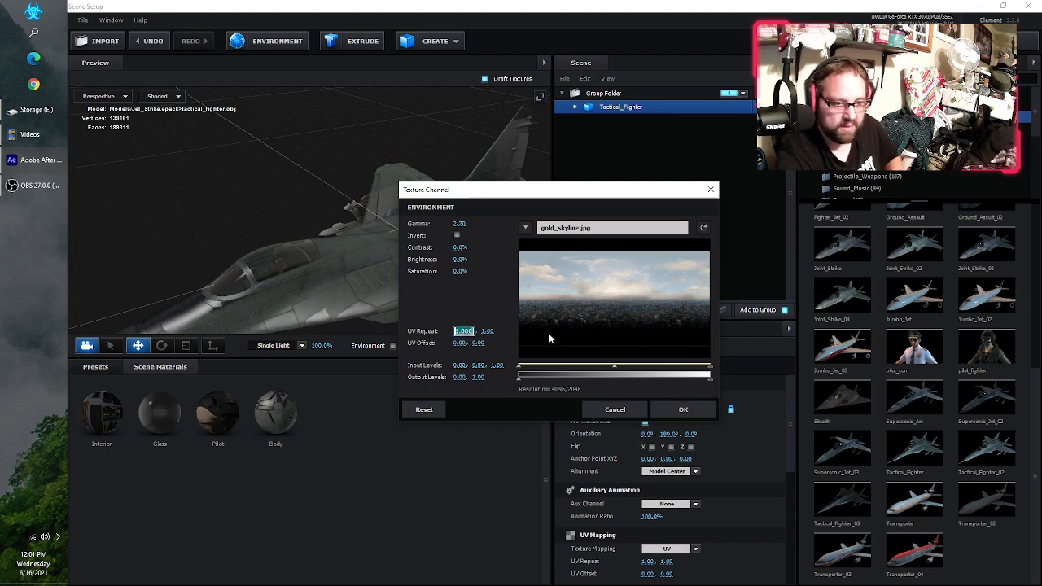
Set the environment texture's UV Repeat to 2.00 horizontally and 1.20 vertically.
type("2")
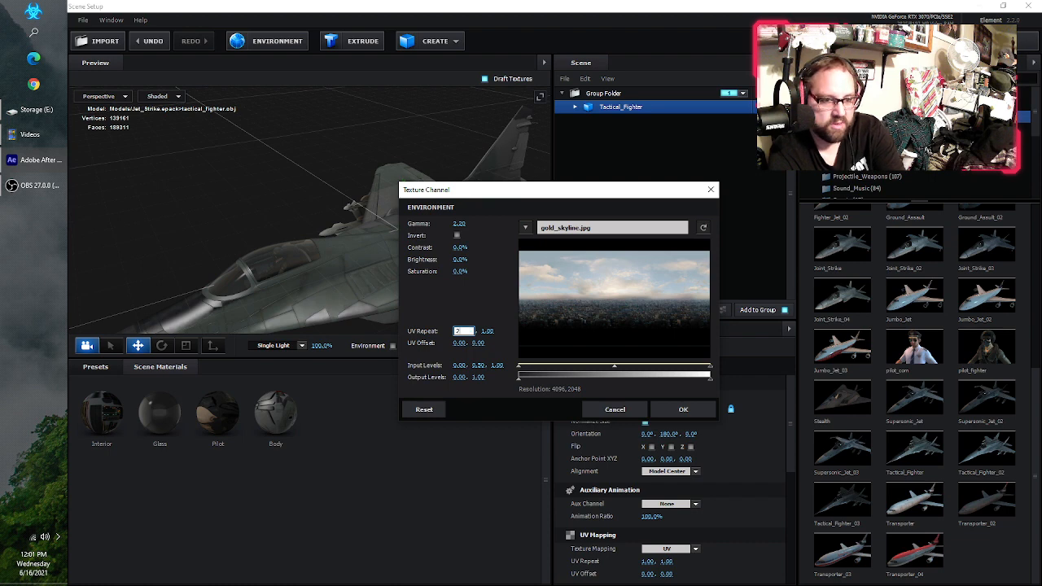
key("Return")
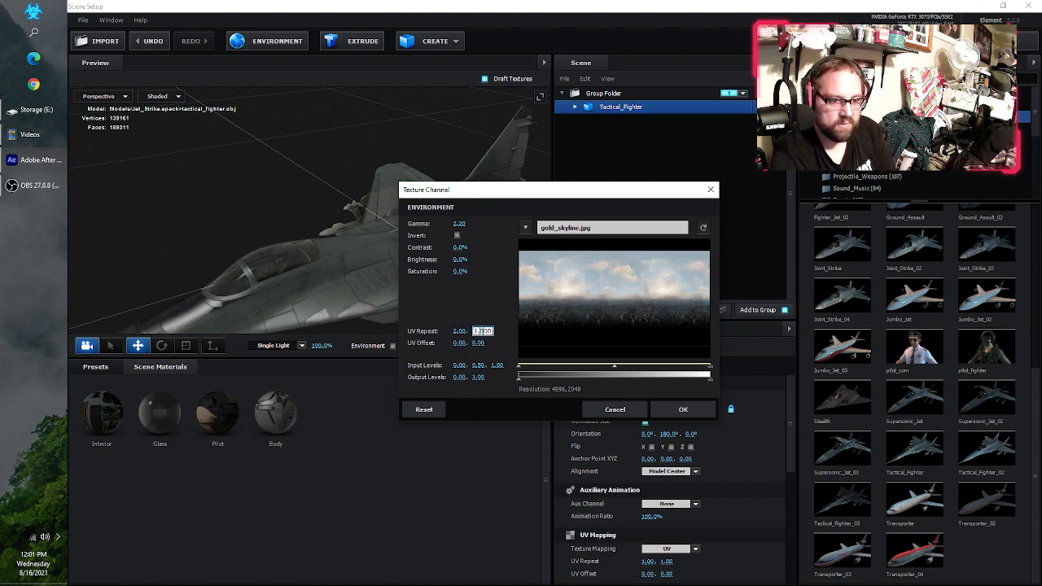
type("1.20")
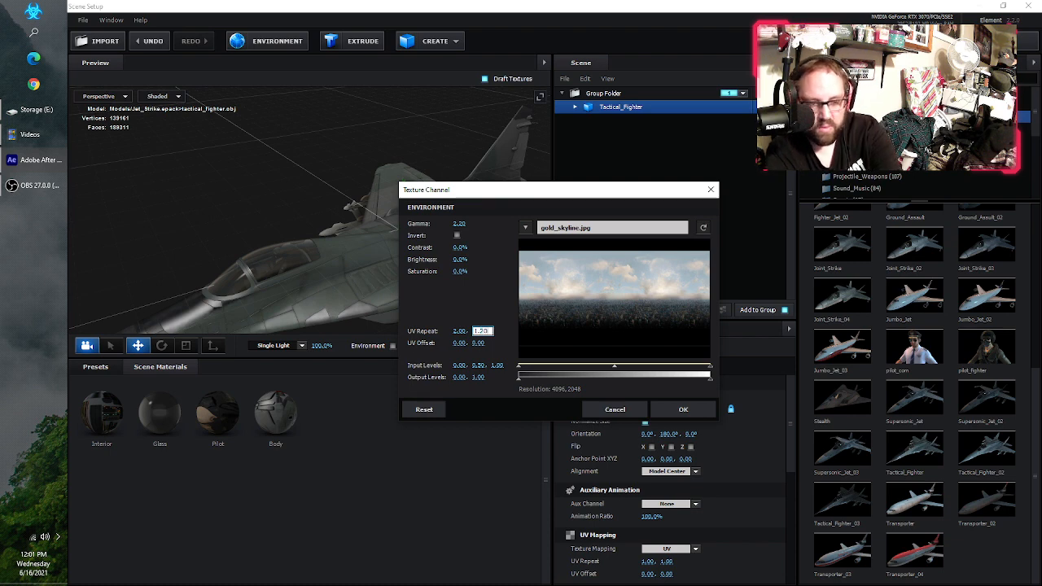
key("Return")
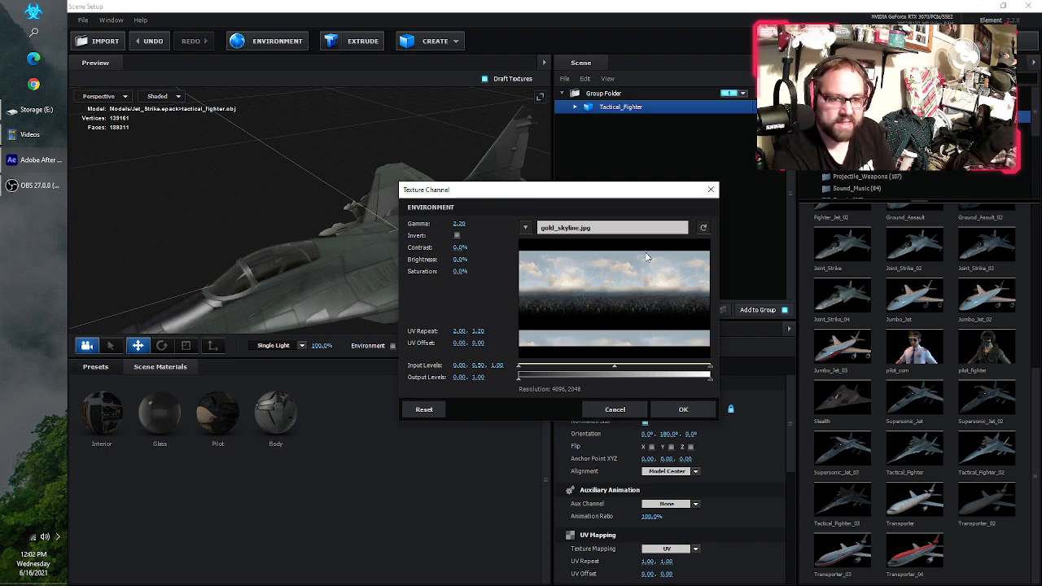
Dismiss the environment texture settings and orbit the Tactical_Fighter preview to examine its body.
left_click(614, 410)
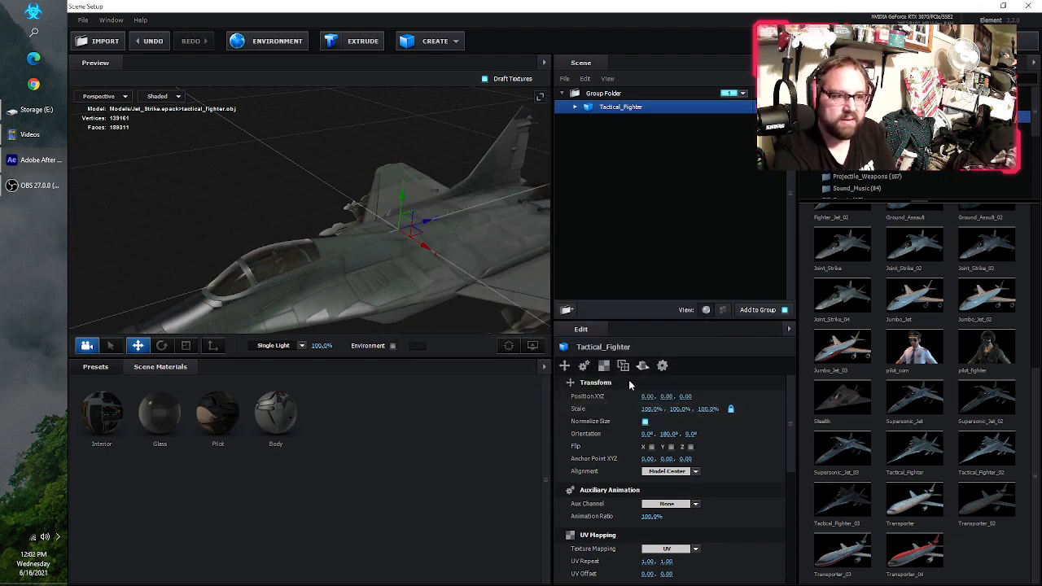
left_click_drag(319, 215, 489, 189)
left_click_drag(477, 236, 434, 206)
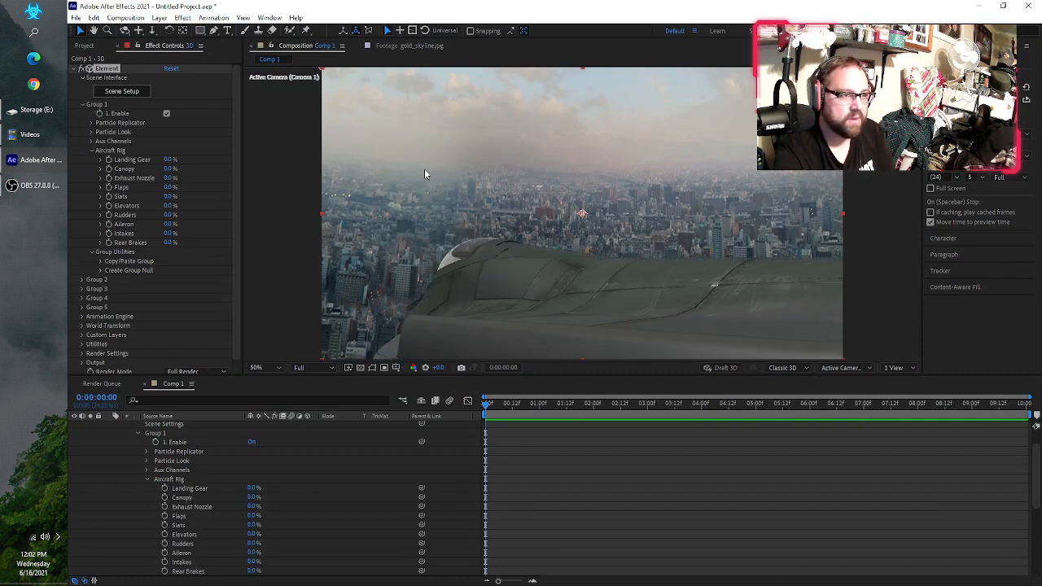
Orbit and pull back the composition camera to frame the jet from the front and above, against the city.
left_click_drag(584, 234, 653, 246)
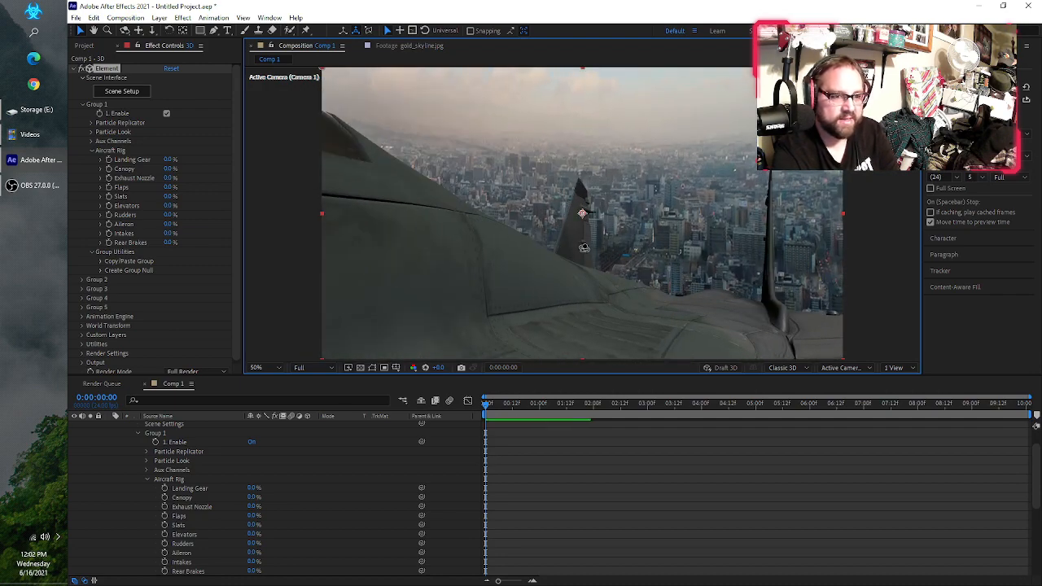
left_click_drag(584, 248, 607, 253)
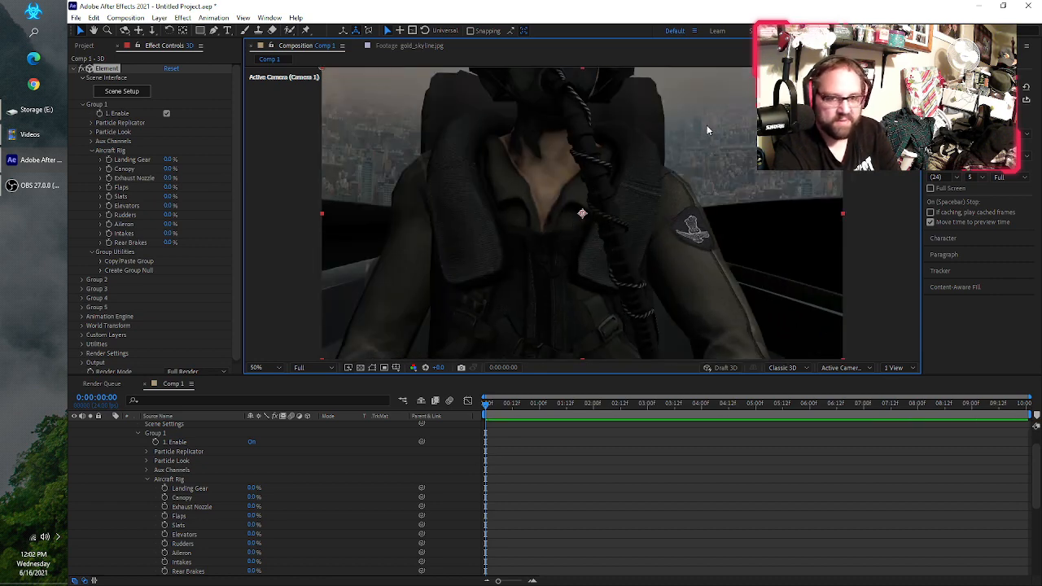
left_click_drag(710, 142, 704, 155)
scroll(704, 155, "down", 3)
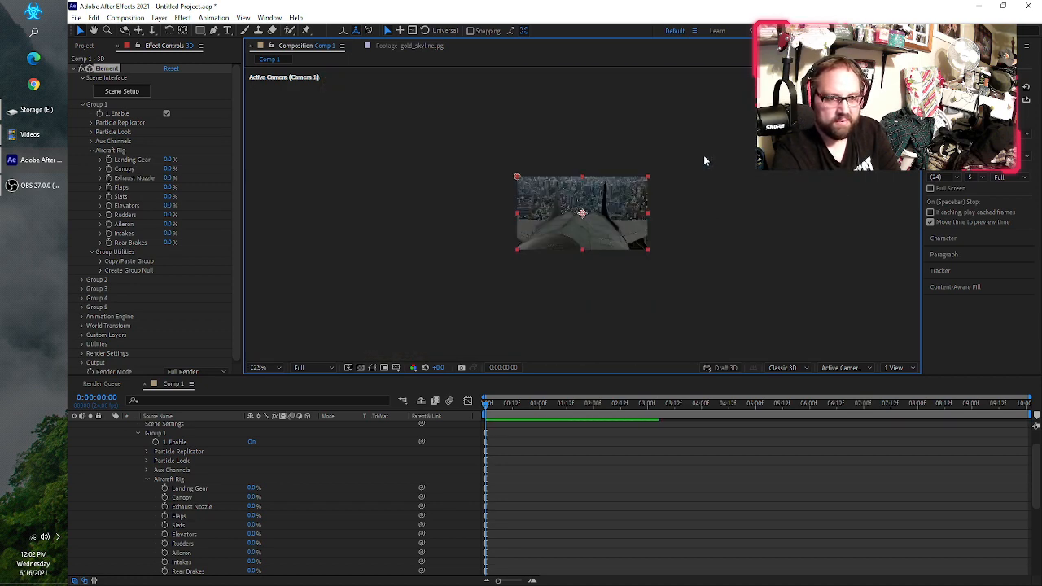
scroll(704, 155, "up", 3)
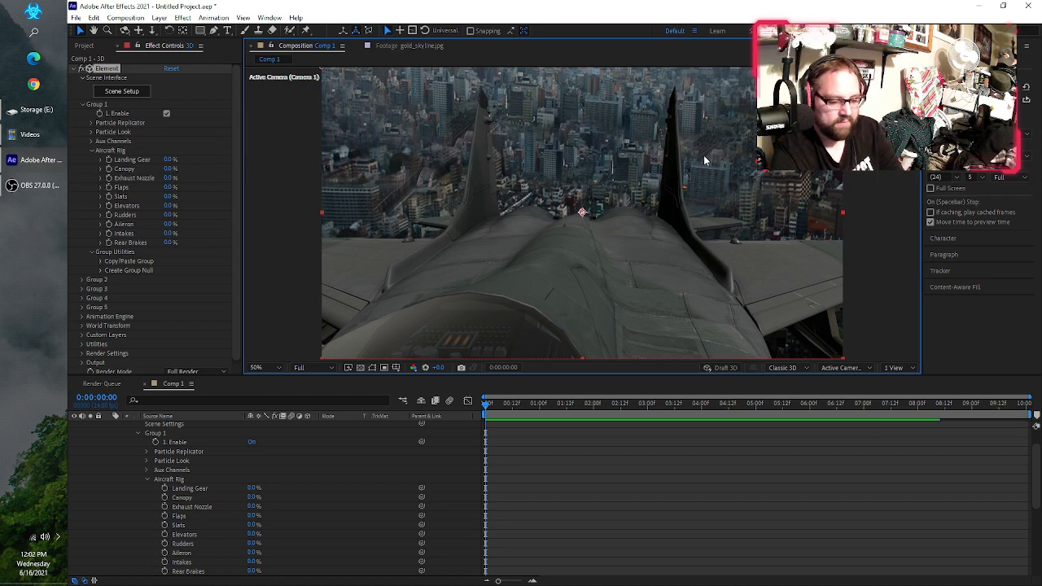
left_click_drag(703, 154, 581, 205)
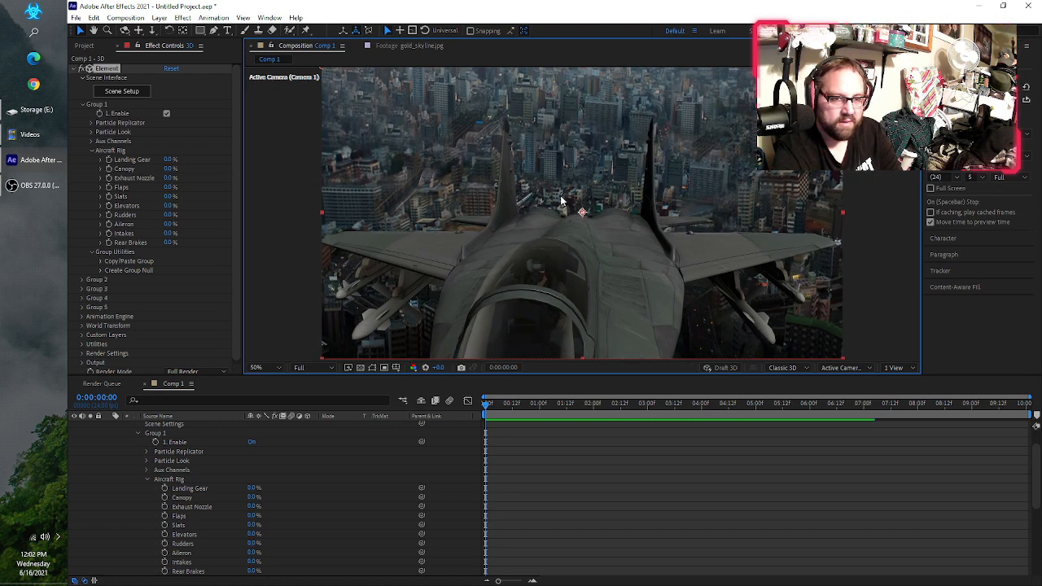
left_click_drag(556, 195, 558, 277)
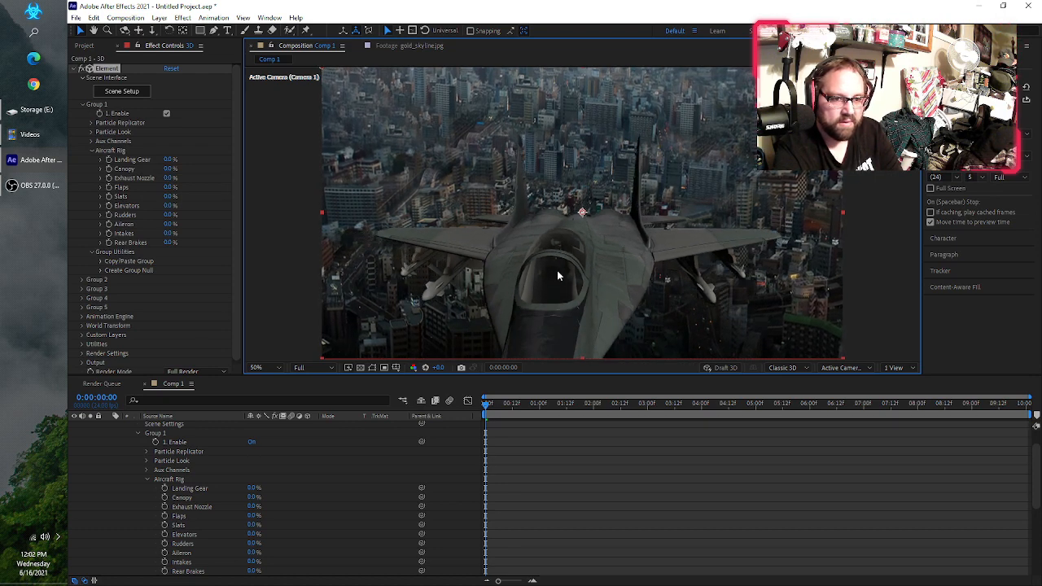
mouse_move(558, 193)
left_mouse_down()
mouse_move(620, 196)
mouse_move(635, 171)
mouse_move(567, 198)
left_mouse_up()
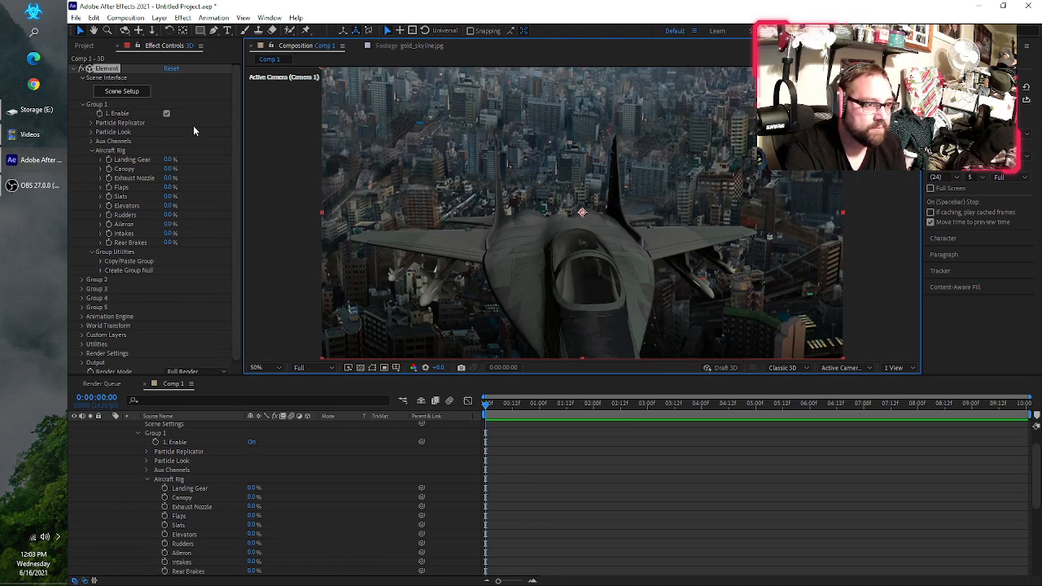
In Element's Ray-Tracer render settings, set Transparency to Sample and the transparency samples to 8.
scroll(233, 199, "down", 1)
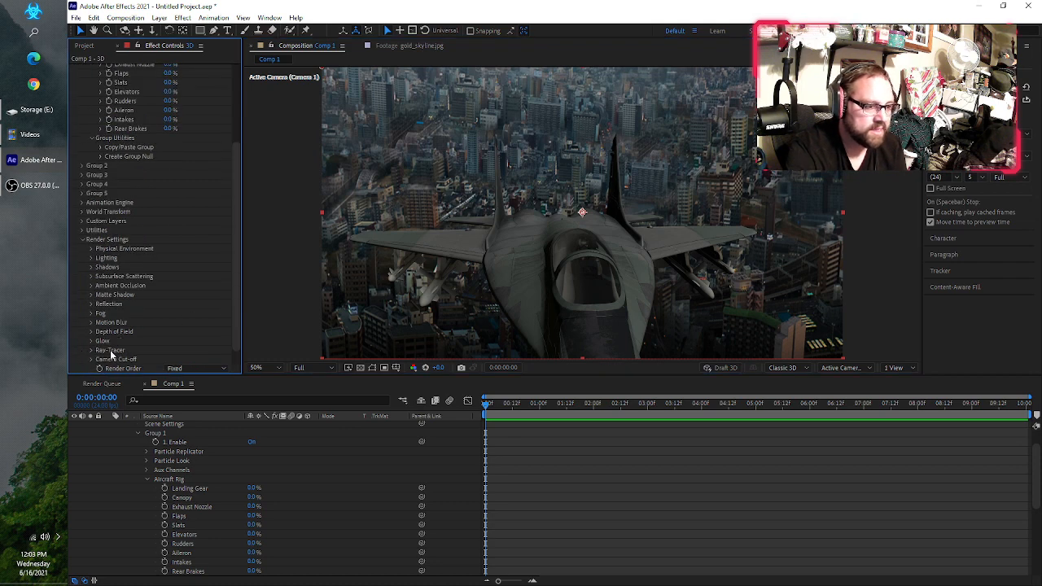
left_click(91, 350)
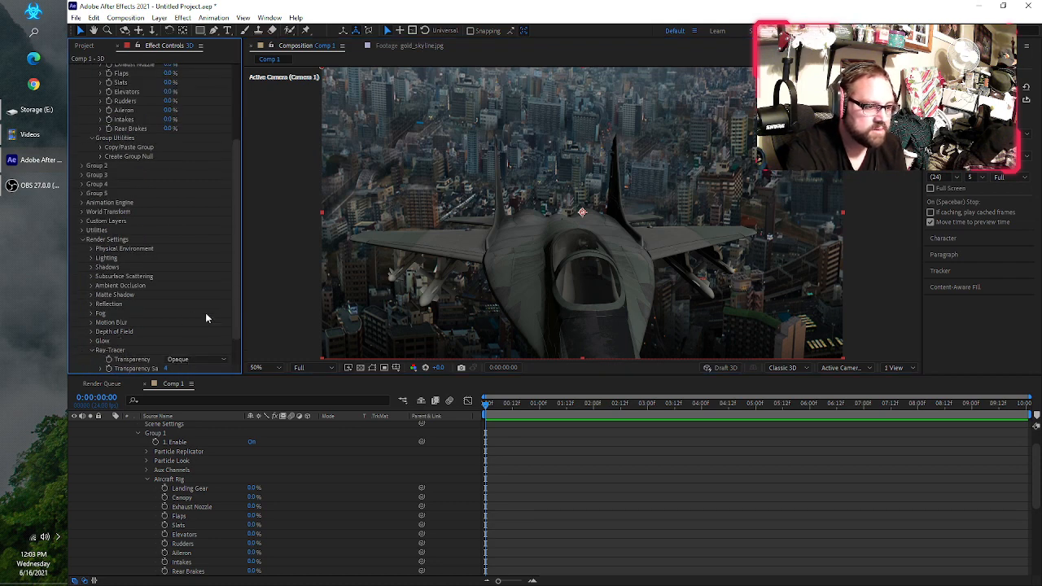
scroll(206, 318, "down", 1)
left_click(202, 335)
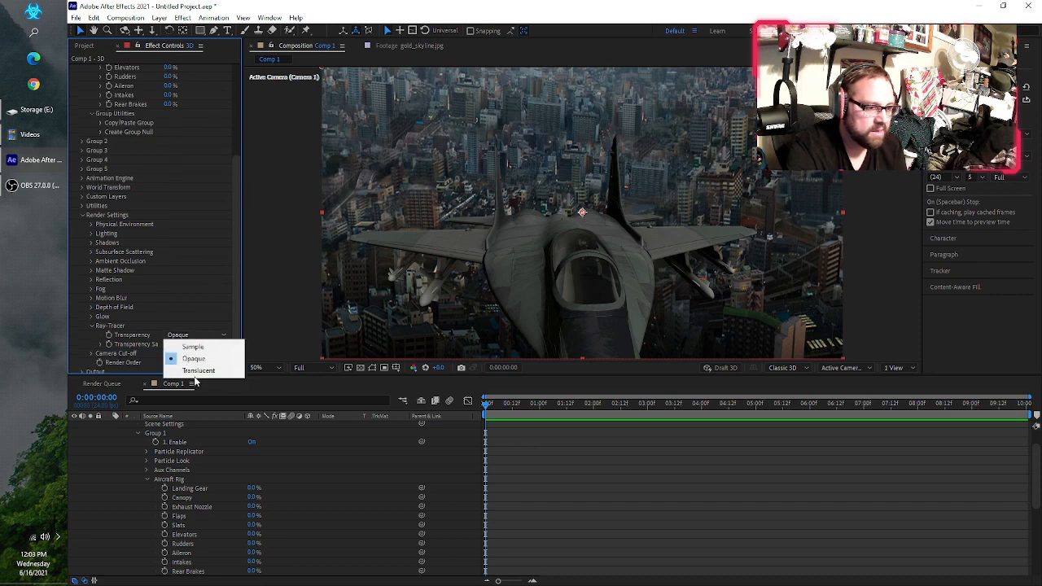
left_click(194, 347)
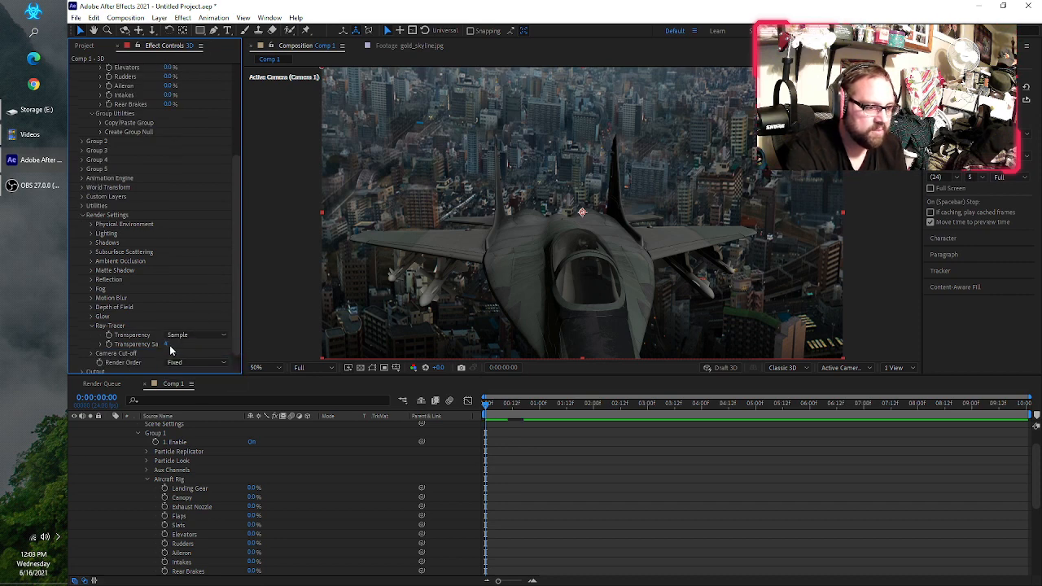
type("8")
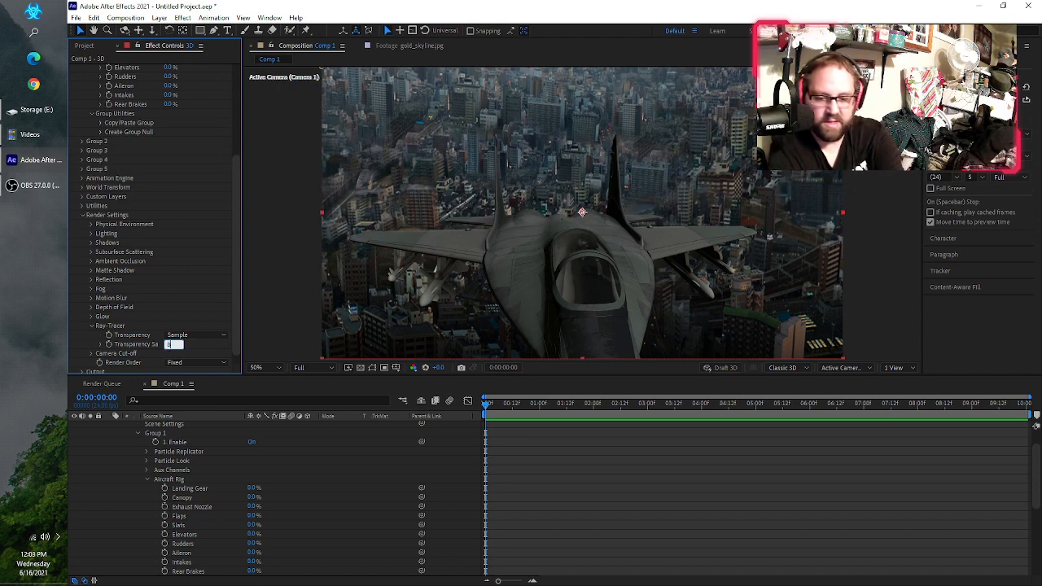
key("Return")
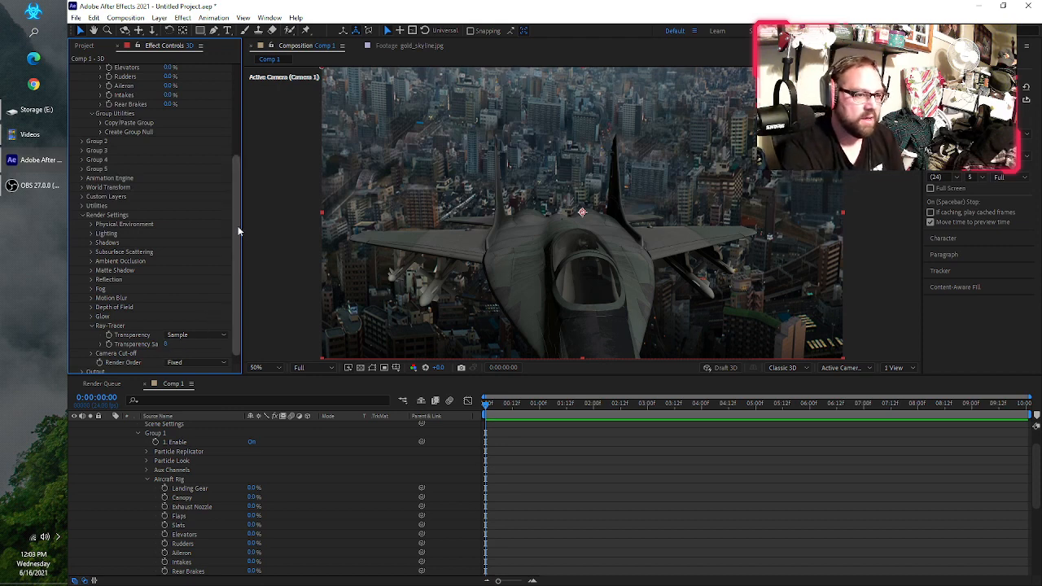
Reopen Element's Scene Setup to review the Tactical_Fighter model and return to the composition.
scroll(213, 328, "up", 4)
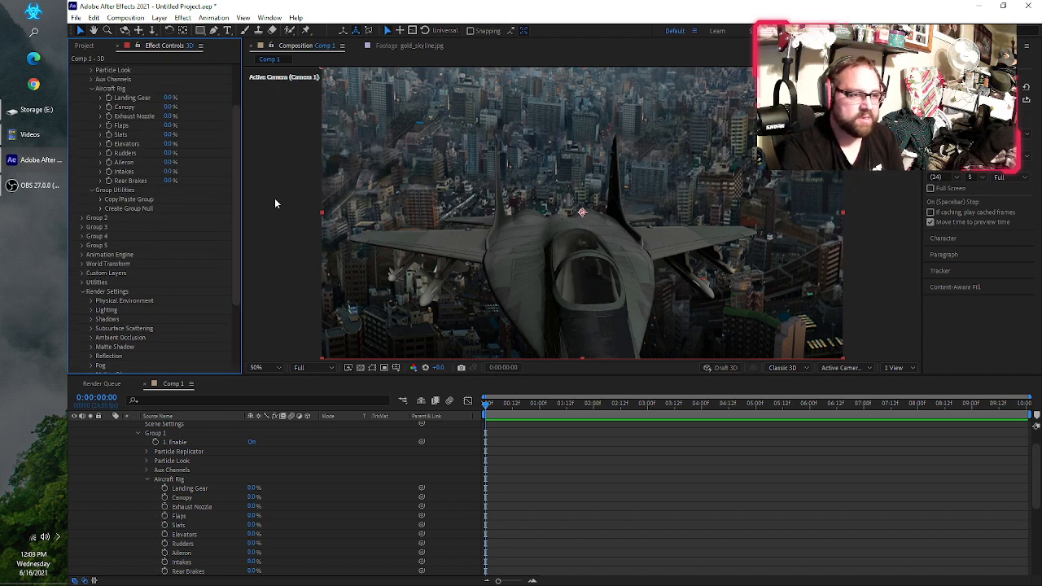
left_click_drag(233, 169, 234, 89)
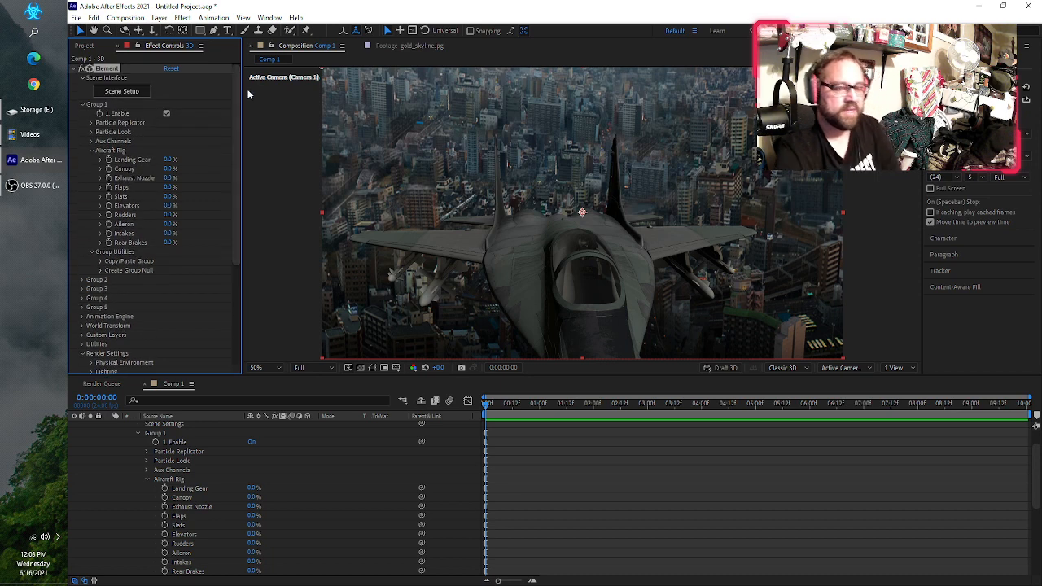
left_click(106, 96)
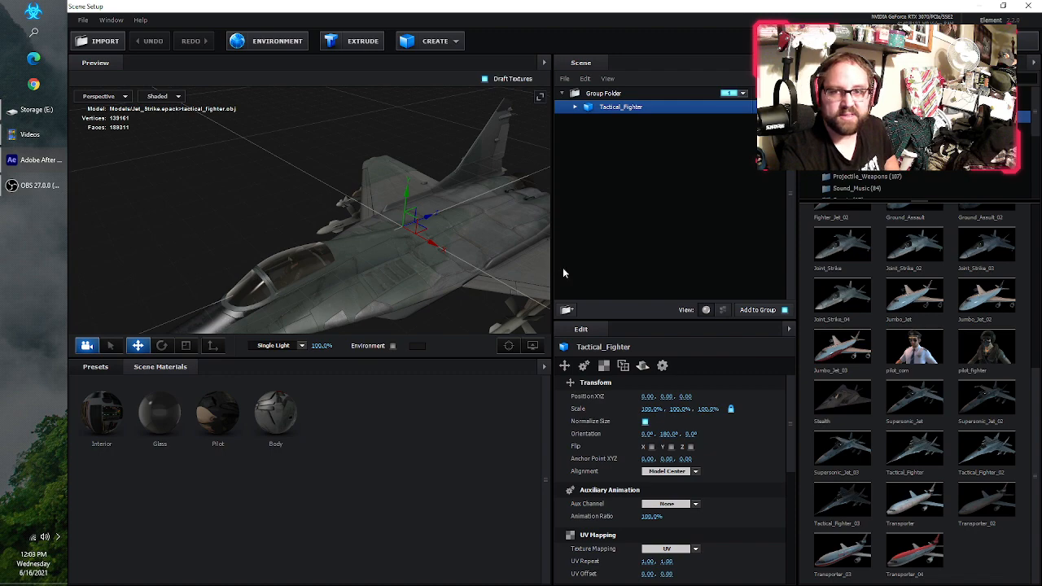
left_click(1015, 41)
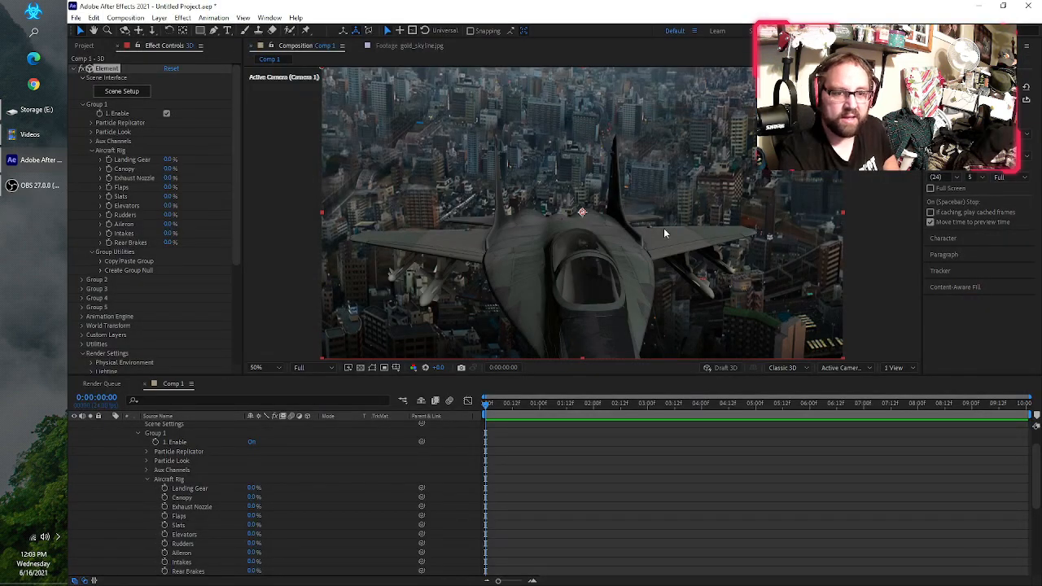
Reposition the camera to show the whole jet diagonally from above, with its nose angled down over the city.
left_click_drag(602, 236, 557, 346)
left_click_drag(577, 177, 563, 288)
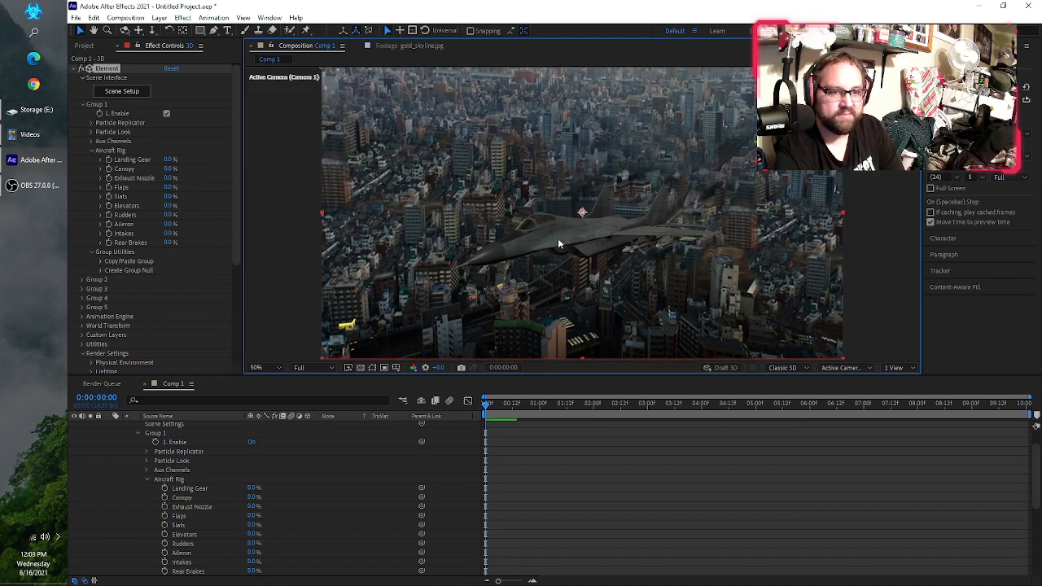
left_click_drag(571, 229, 573, 230)
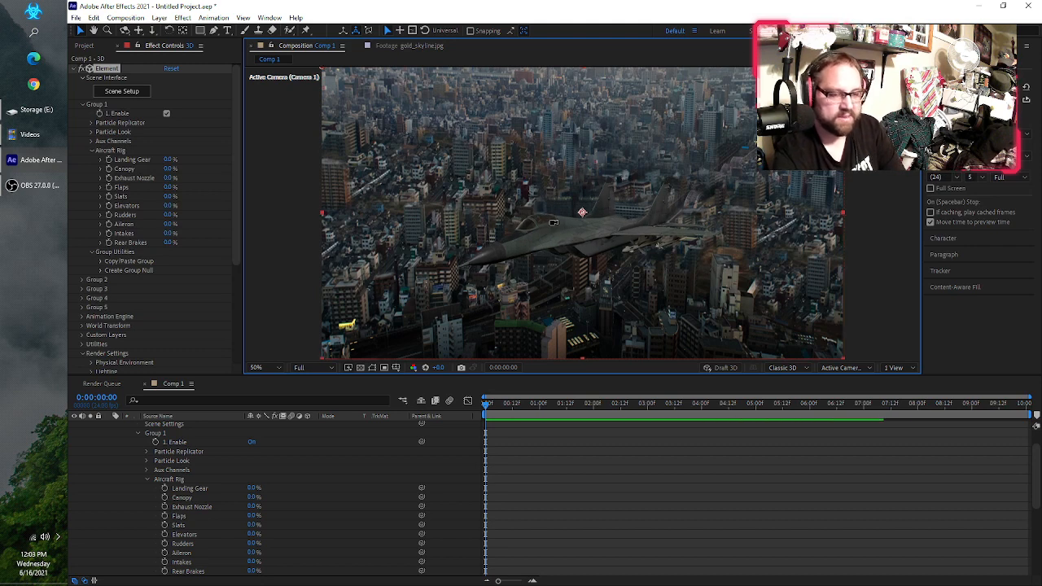
mouse_move(545, 221)
left_mouse_down()
mouse_move(556, 231)
mouse_move(614, 230)
mouse_move(651, 196)
mouse_move(551, 233)
left_mouse_up()
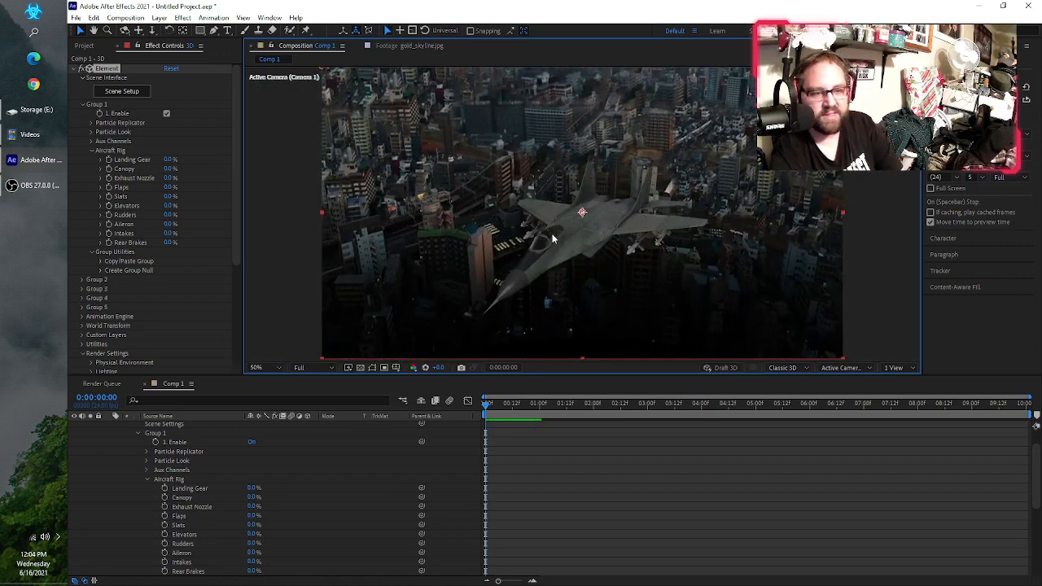
Collapse the 3D layer's properties in the timeline and clear the layer selection.
scroll(331, 518, "up", 2)
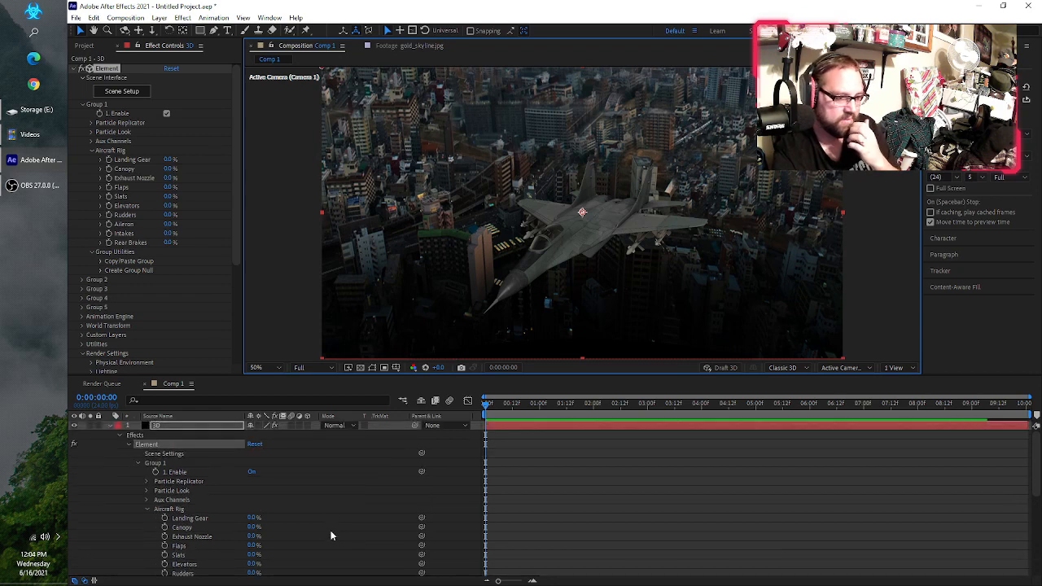
left_click(109, 425)
left_click(343, 529)
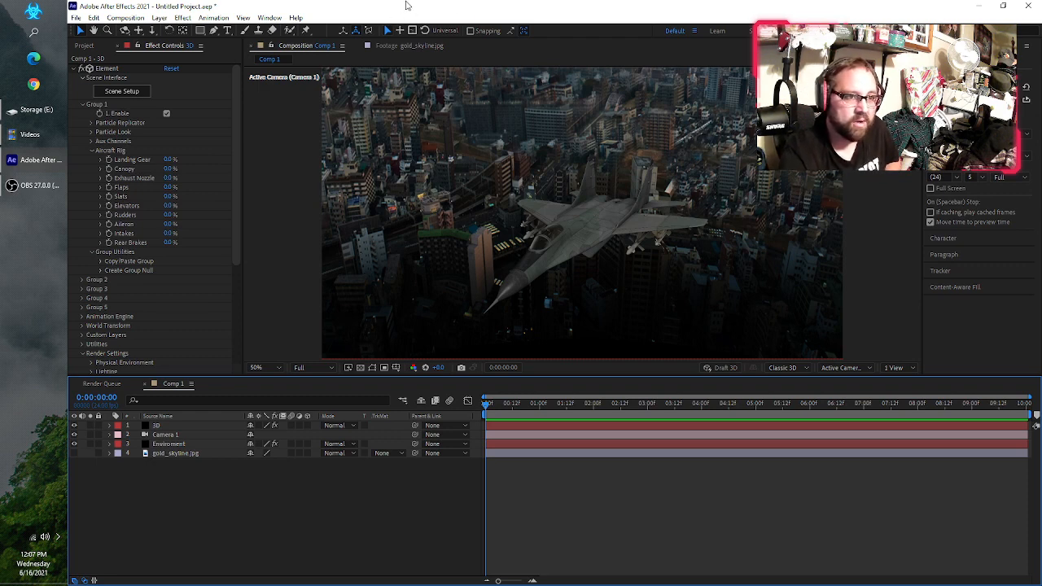
left_click(74, 18)
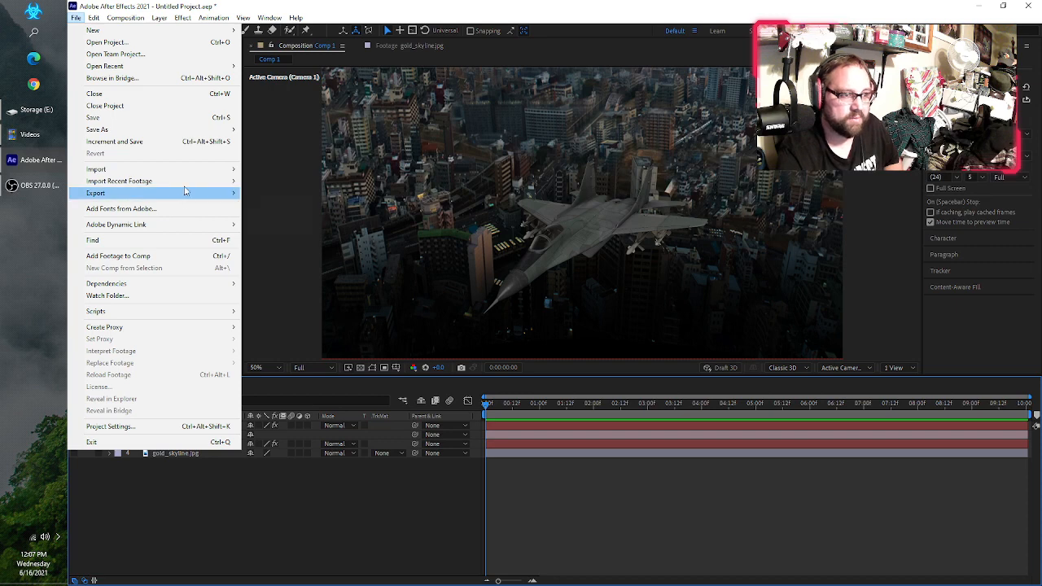
mouse_move(183, 187)
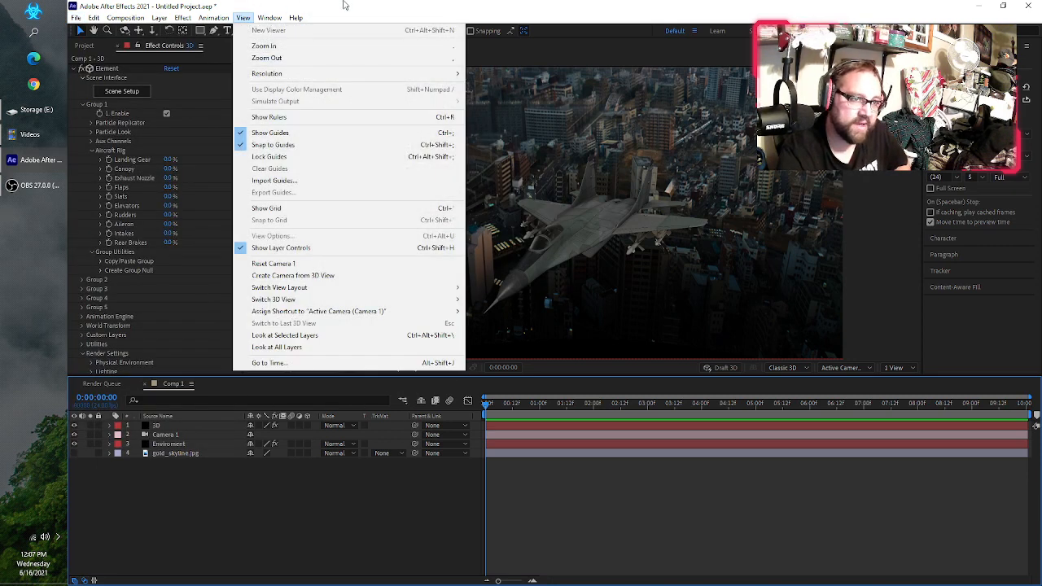
left_click(343, 5)
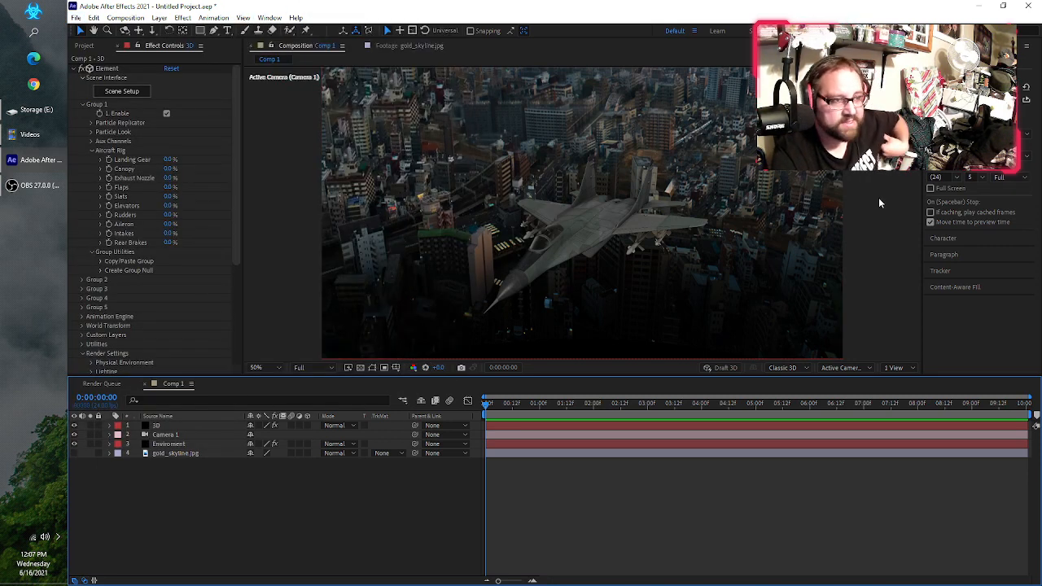
Send Comp 1 to the Adobe Media Encoder queue and open the export settings of its High Quality 2160p 4K preset.
left_click(76, 17)
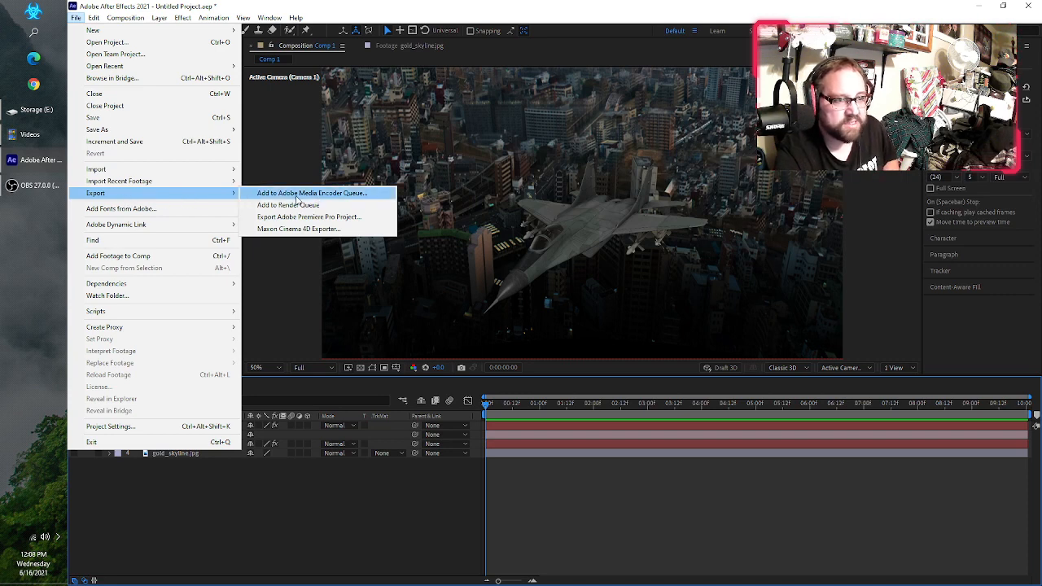
left_click(325, 195)
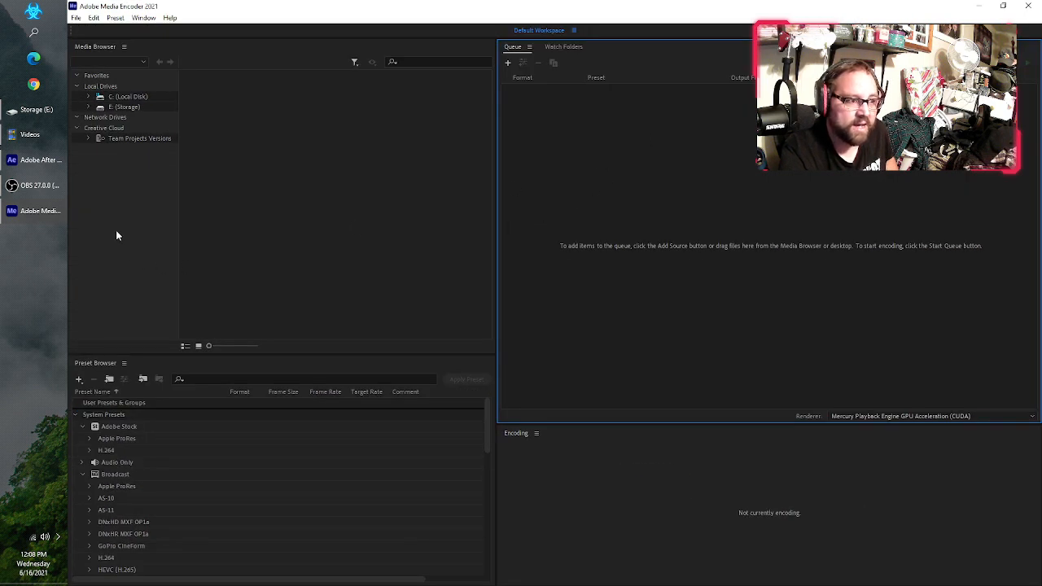
left_click(38, 161)
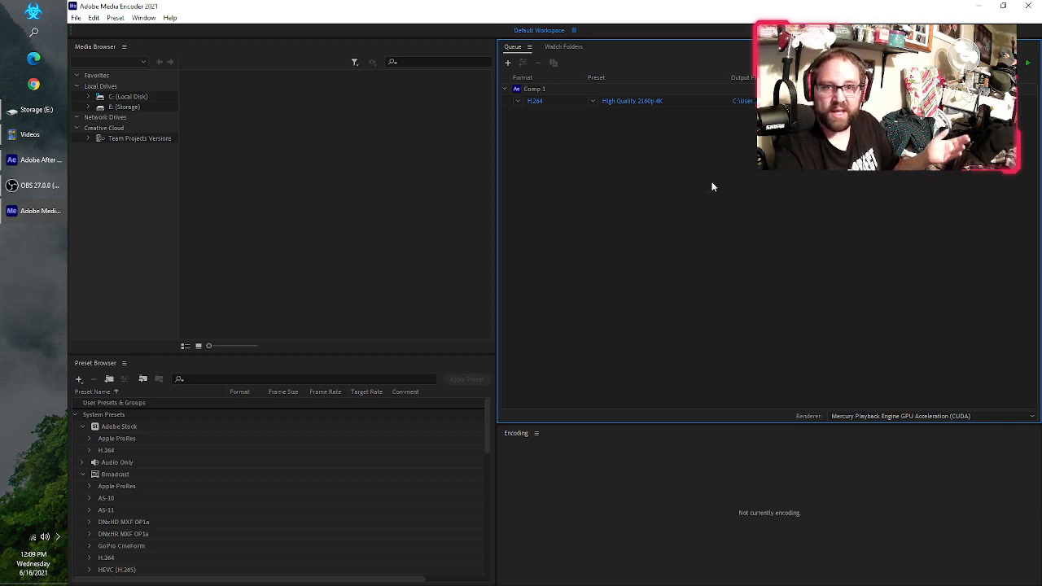
left_click(631, 102)
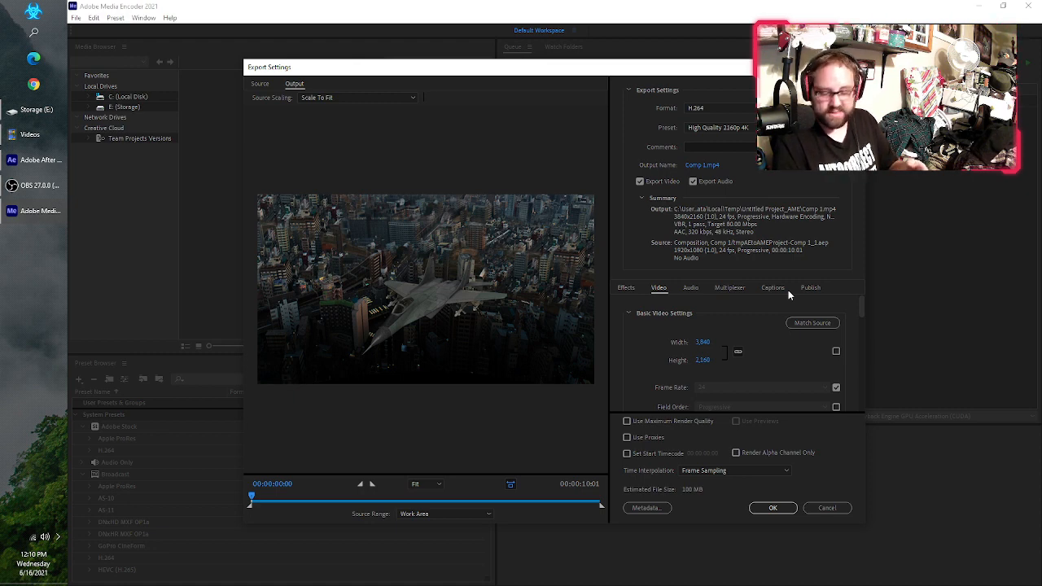
Switch back to After Effects and open the composition settings of Comp 1.
left_click(35, 167)
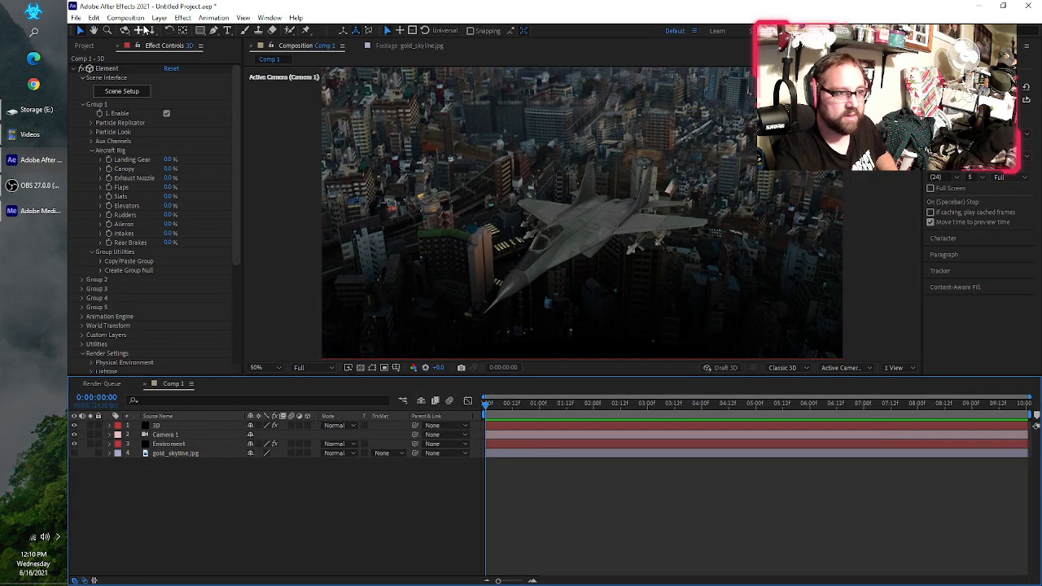
left_click(125, 17)
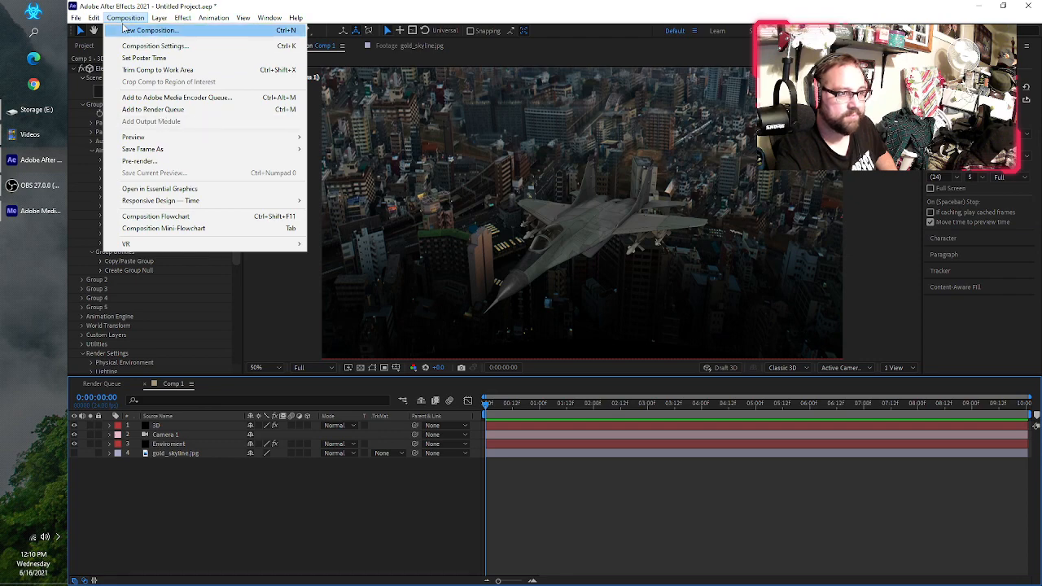
left_click(132, 19)
left_click(132, 19)
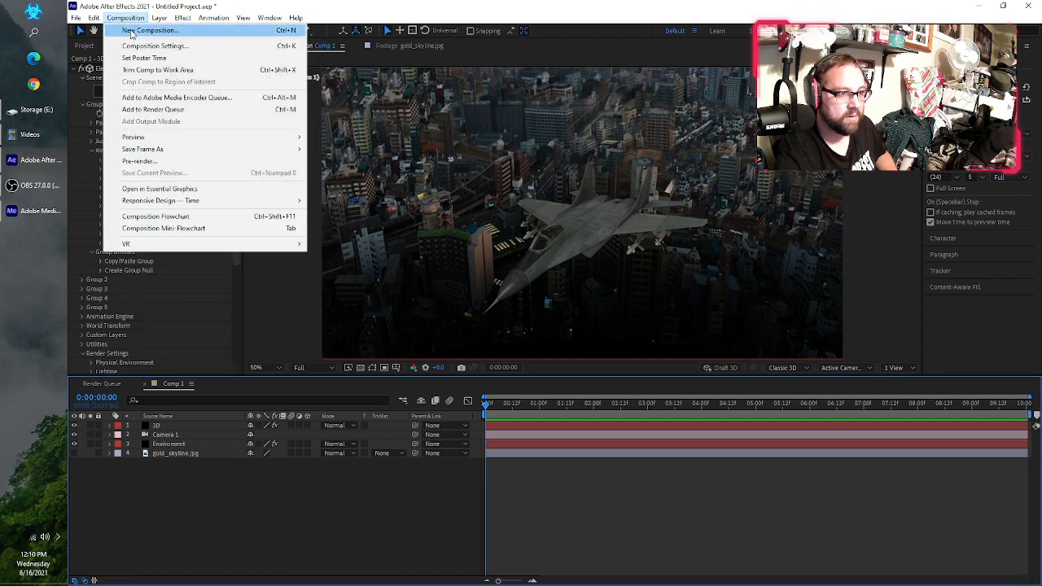
left_click(135, 46)
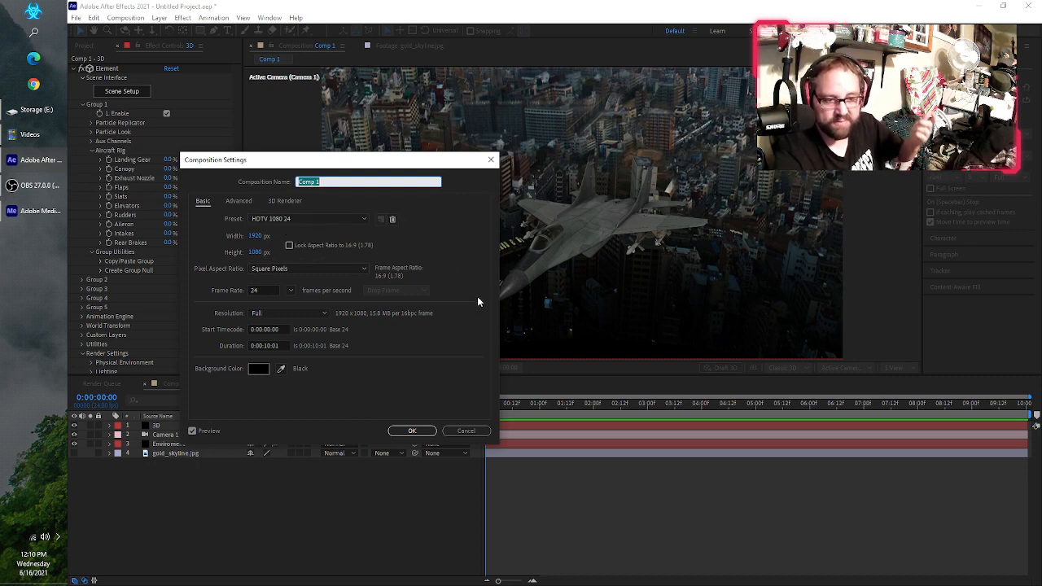
Switch to Media Encoder and accept the High Quality 2160p 4K export settings for Comp 1.
left_click(36, 211)
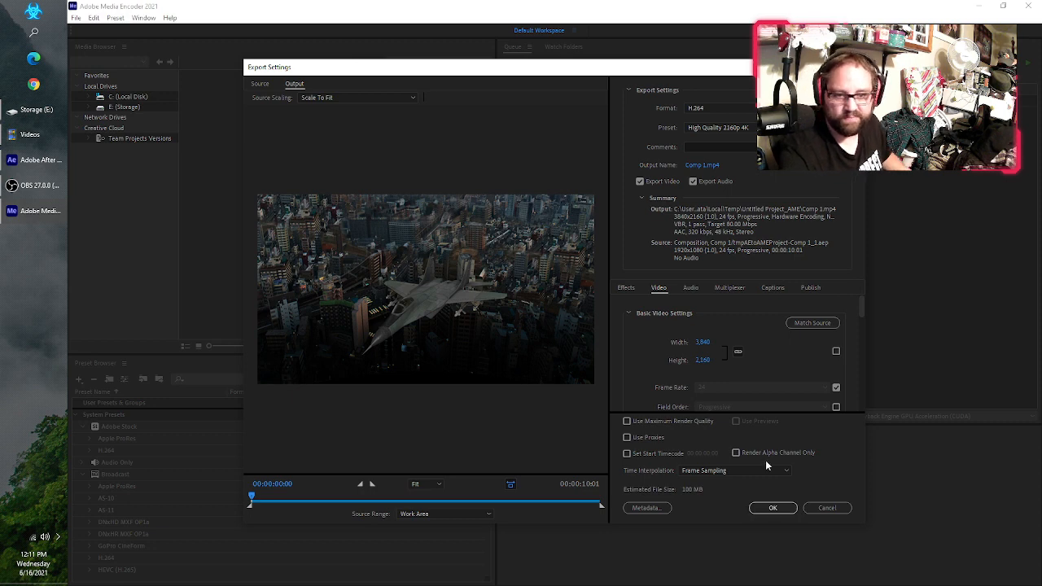
left_click(774, 508)
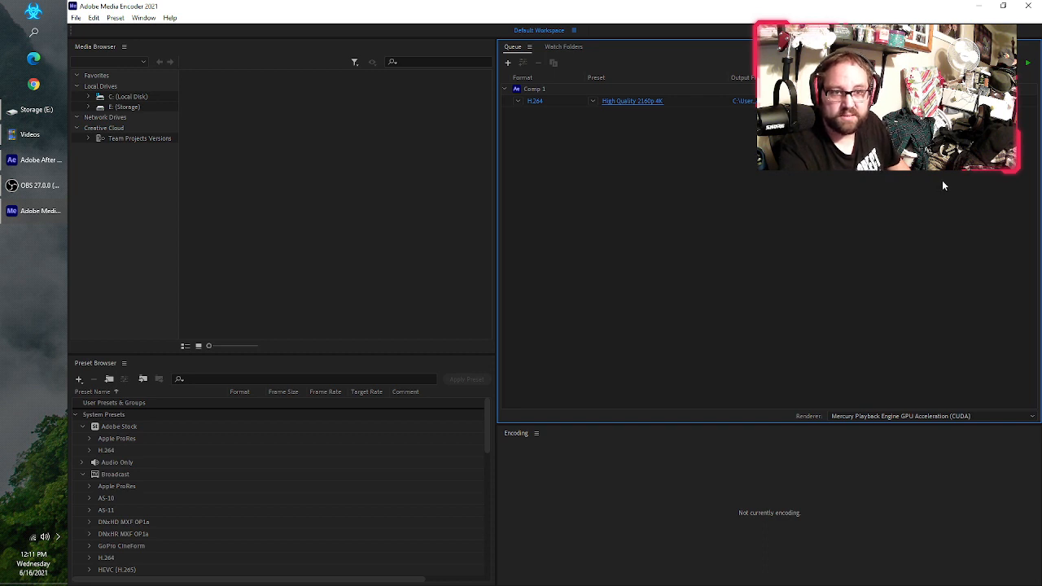
Set the output file of the queued Comp 1 to the name 1 on the Desktop, without overwriting the existing Comp 1.mp4.
left_click(742, 100)
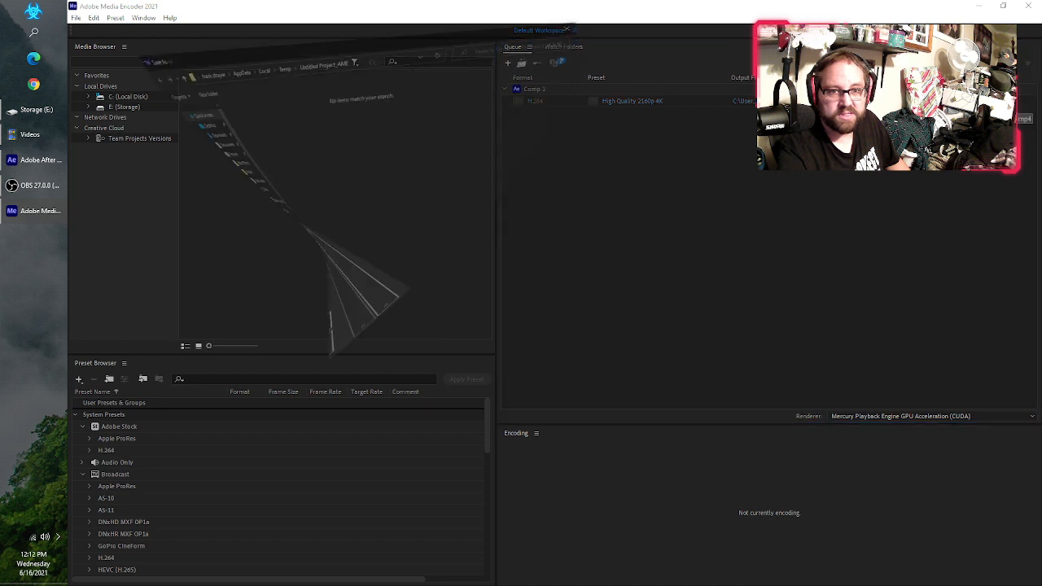
left_click(112, 107)
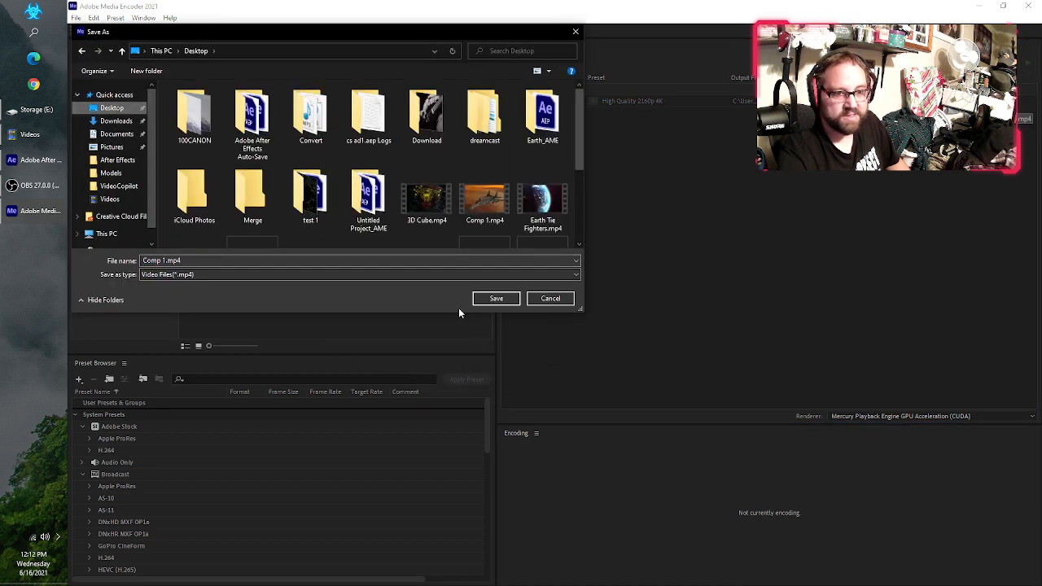
left_click(482, 300)
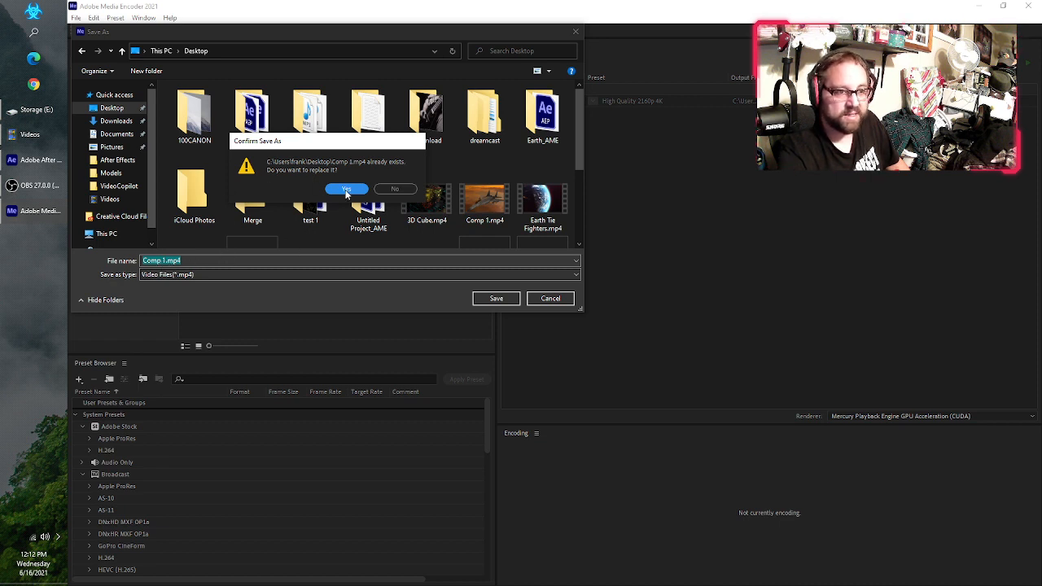
left_click(401, 189)
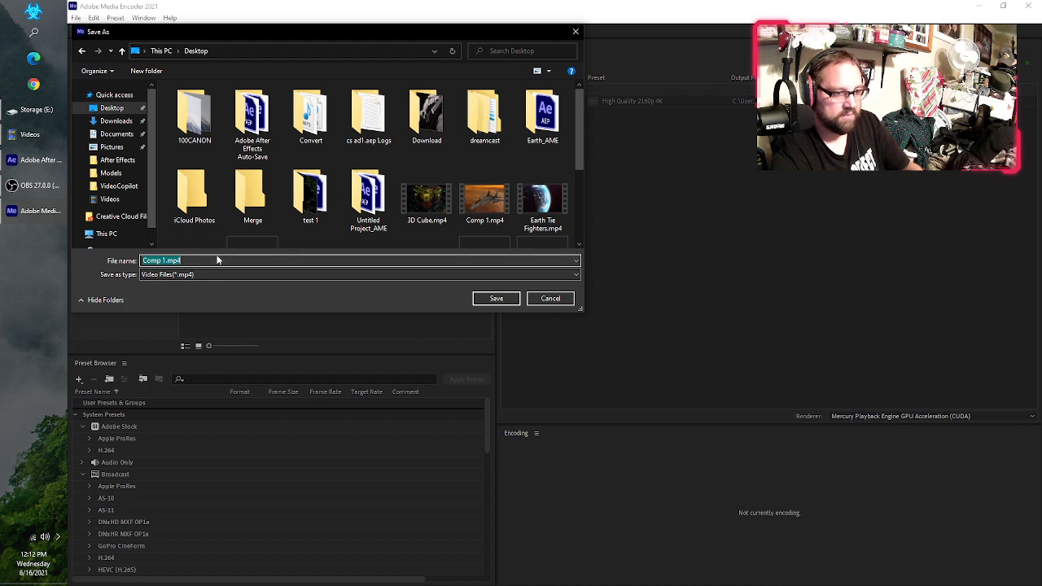
left_click_drag(217, 260, 119, 268)
type("1")
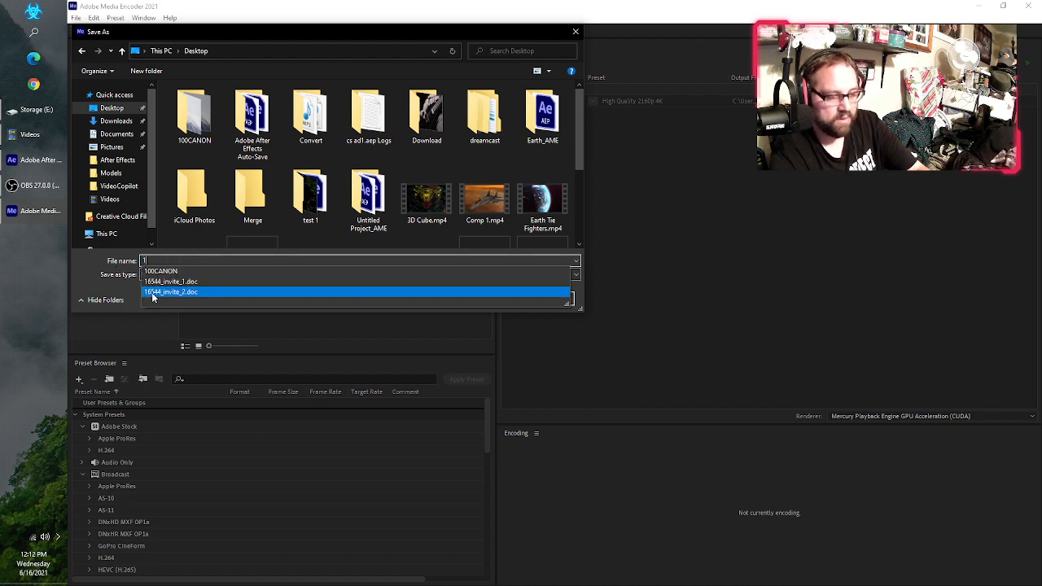
left_click(198, 310)
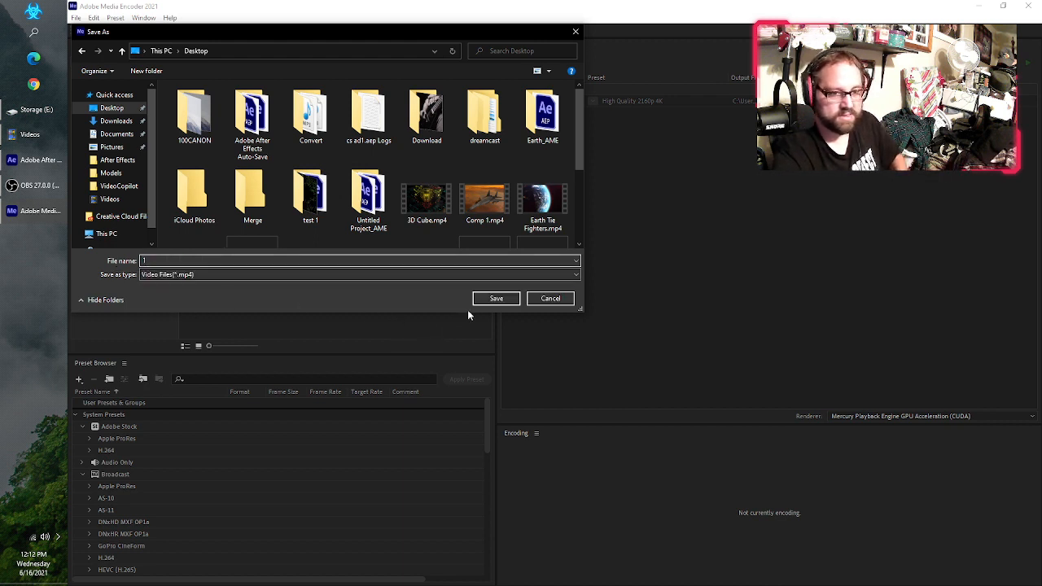
left_click(500, 300)
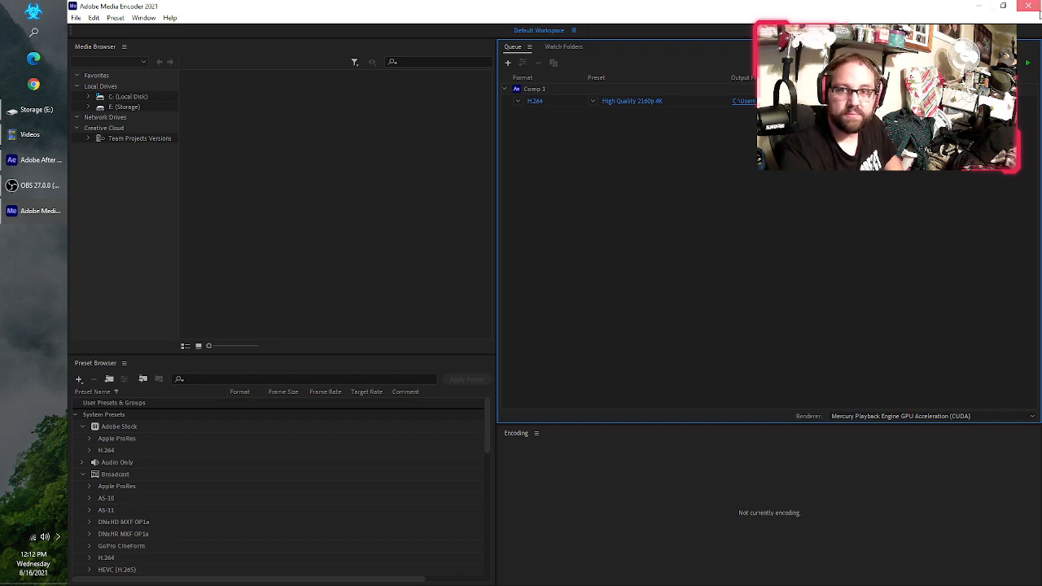
Close Media Encoder and dismiss the composition settings in After Effects without changes.
left_click(1029, 7)
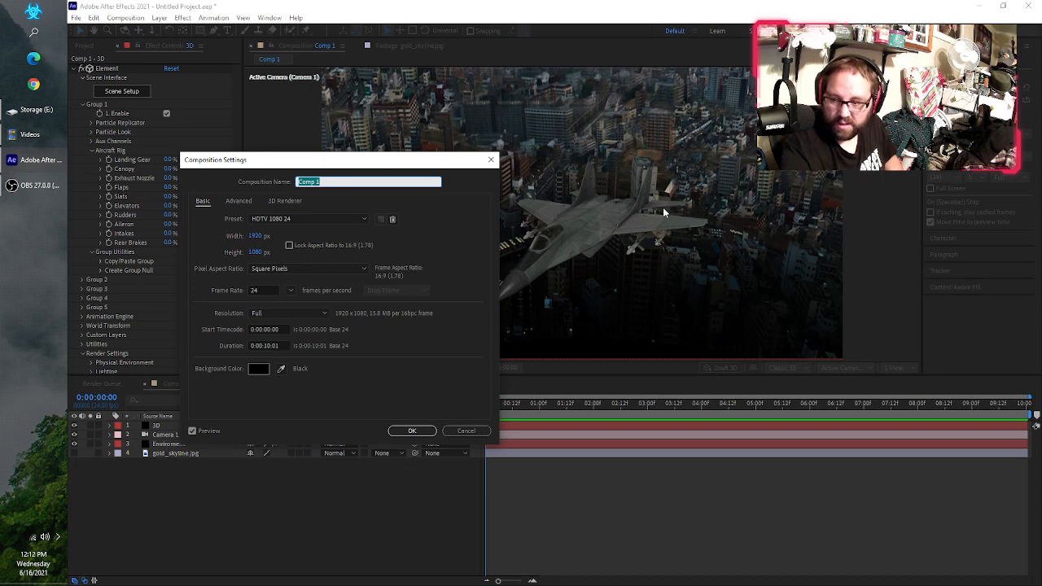
left_click(491, 160)
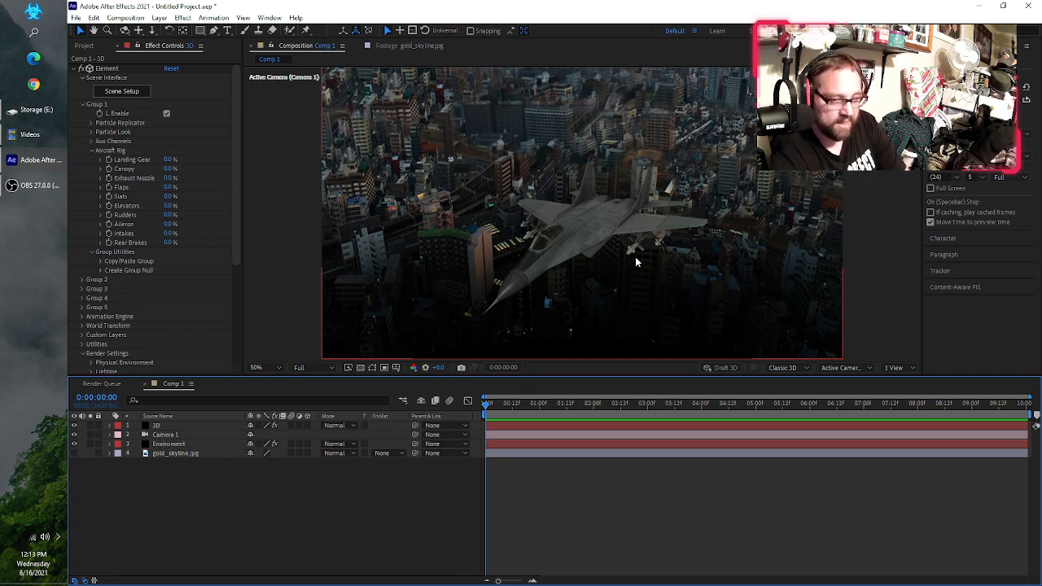
key("ctrl+space")
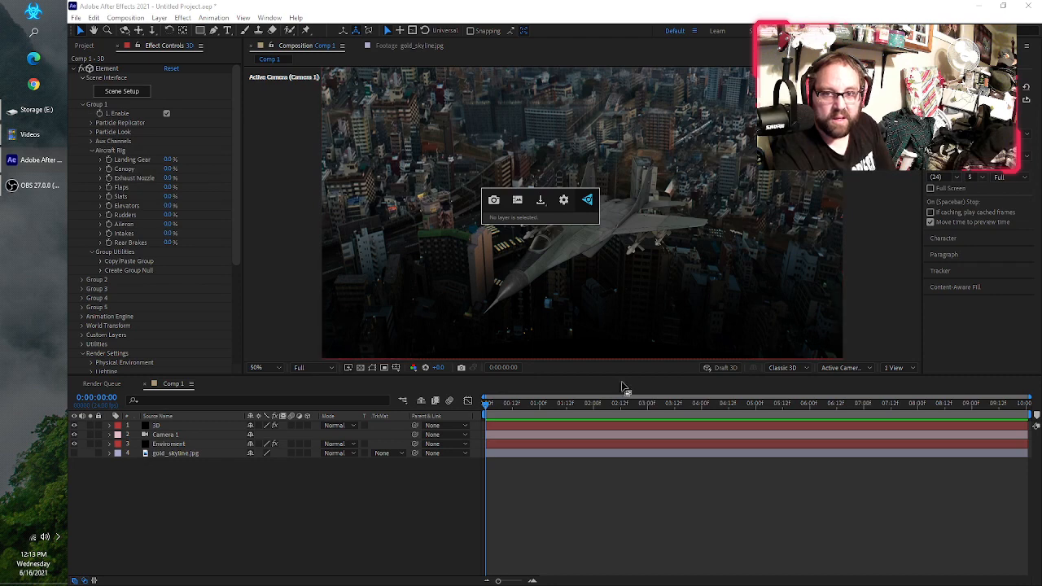
left_click(878, 287)
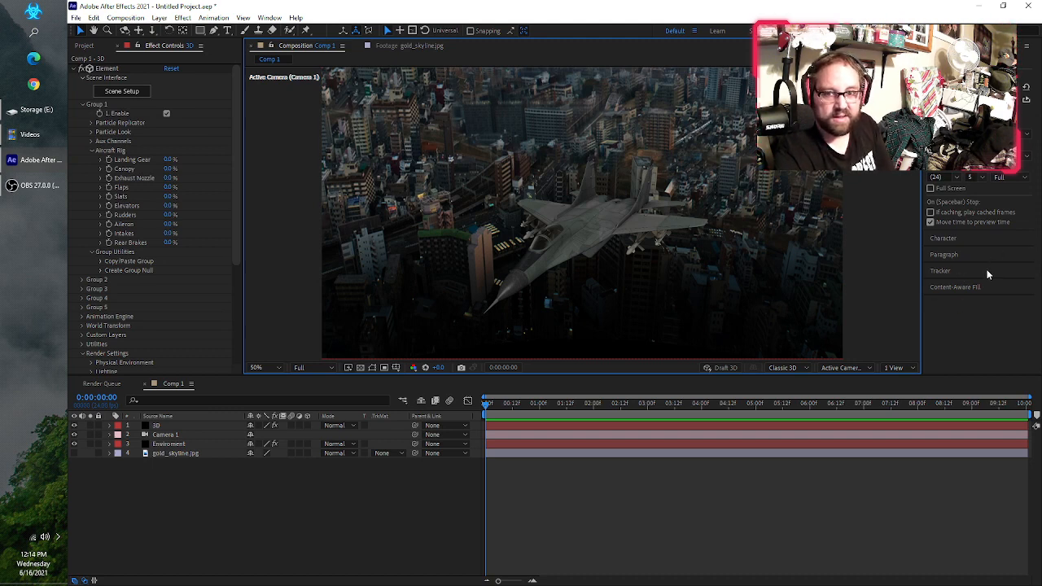
left_click(955, 240)
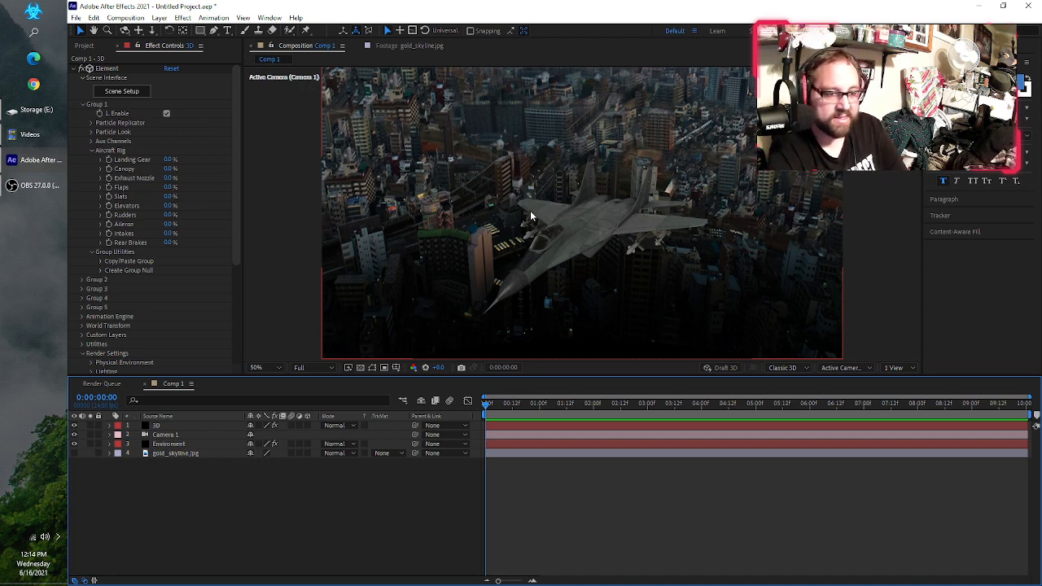
Find and add the Glow effect to the 3D layer, and set its Glow Threshold to about 30.2 %.
left_click(181, 426)
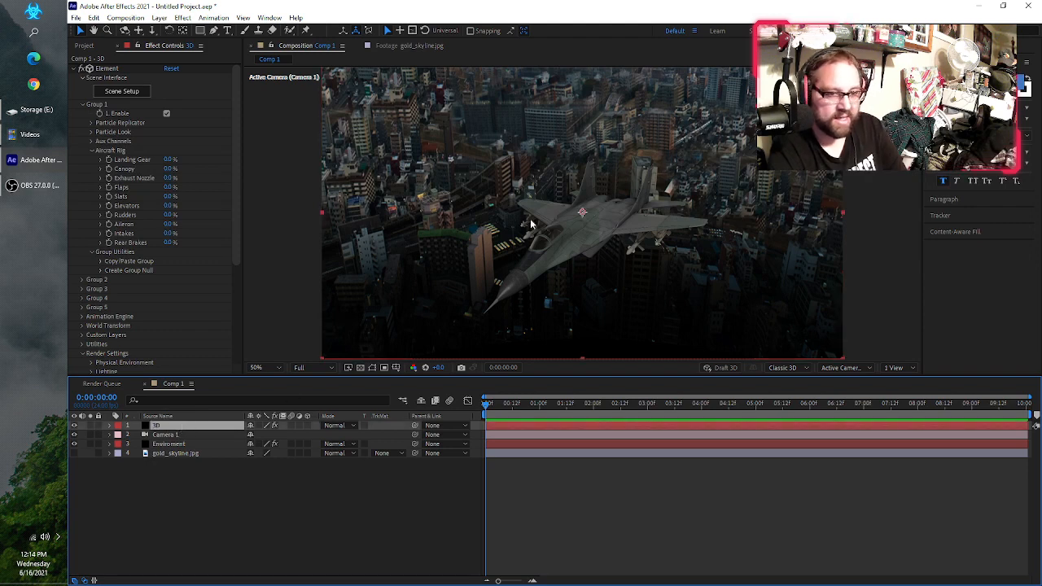
left_click(174, 47)
left_click_drag(235, 152, 235, 283)
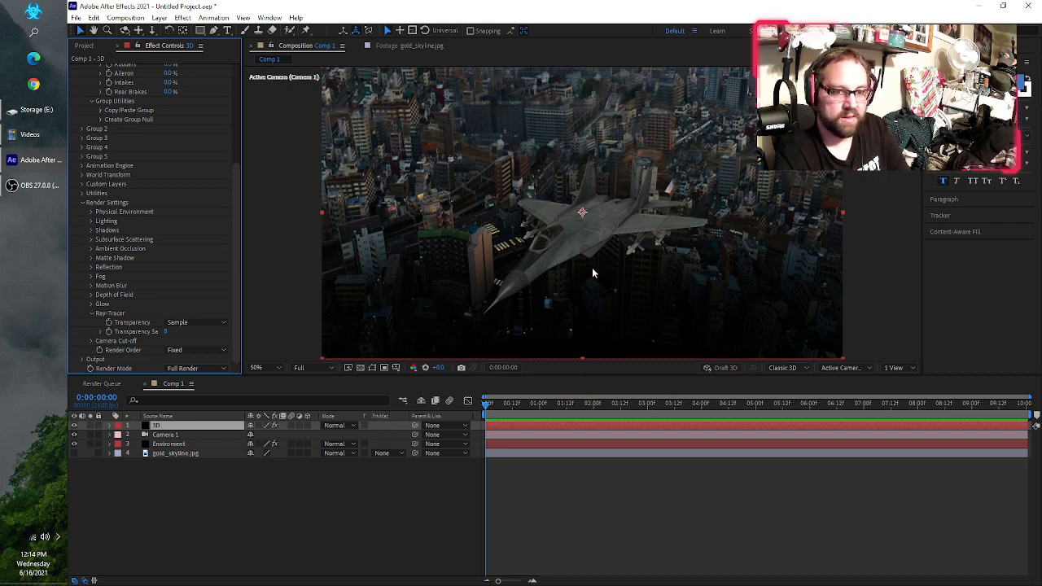
key("ctrl+space")
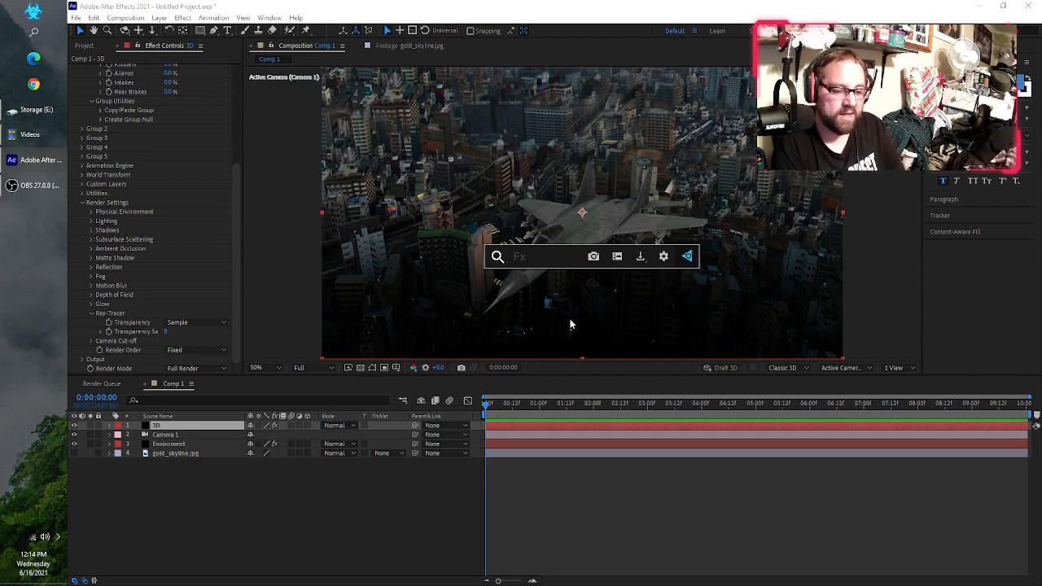
type("glow")
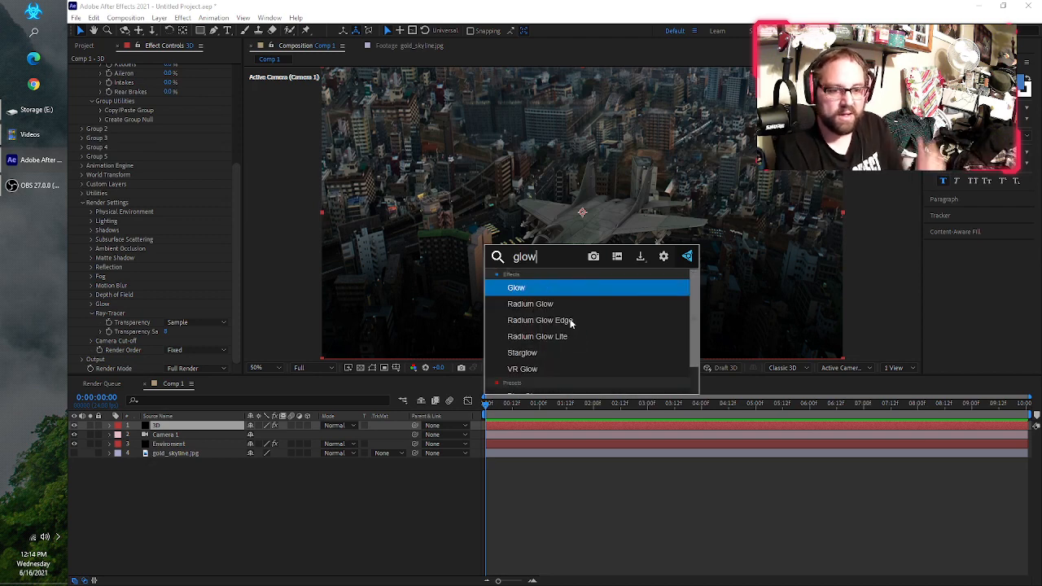
left_click(559, 291)
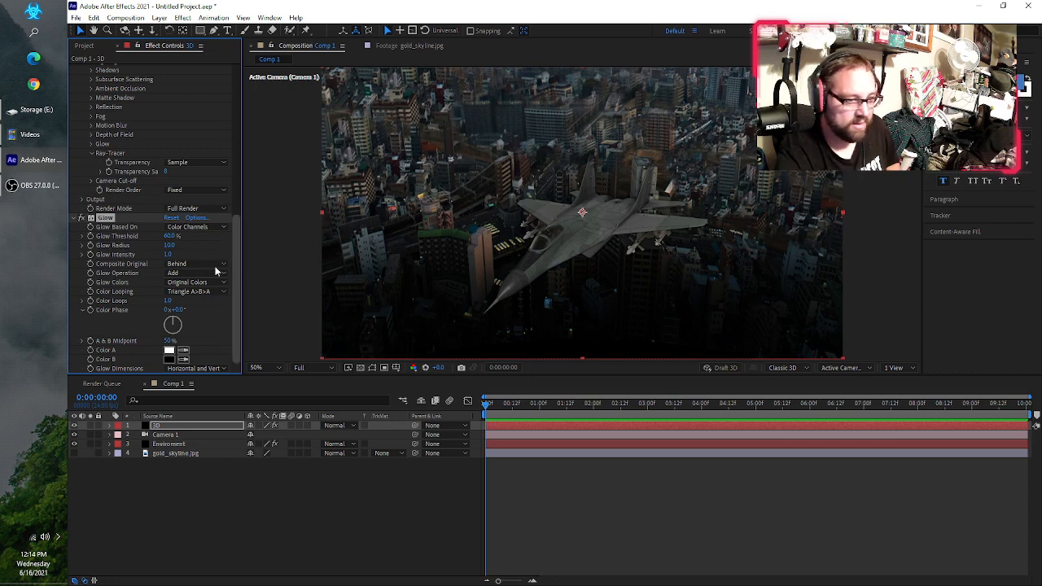
left_click_drag(168, 236, 128, 242)
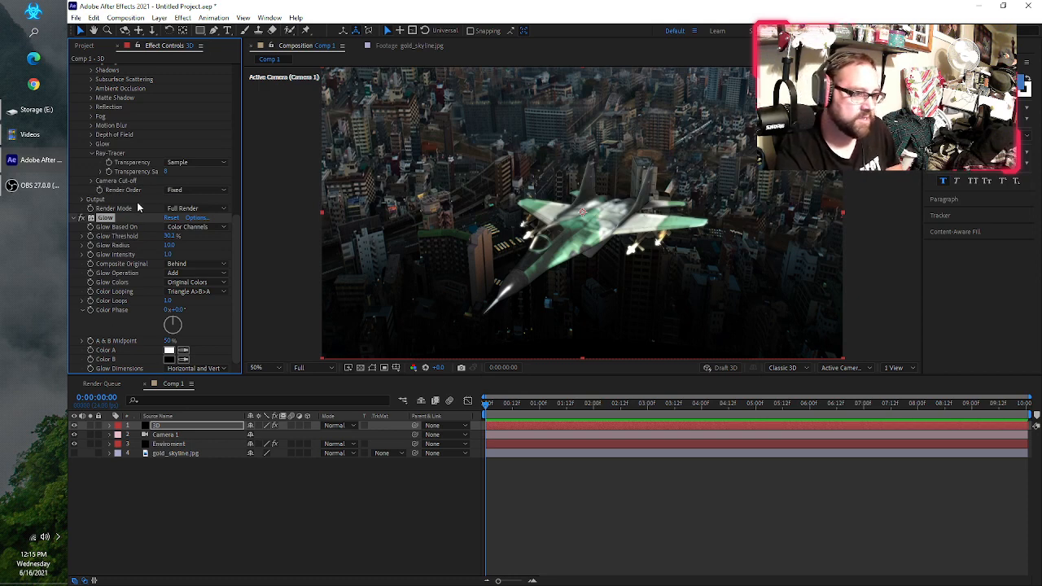
left_click(45, 161)
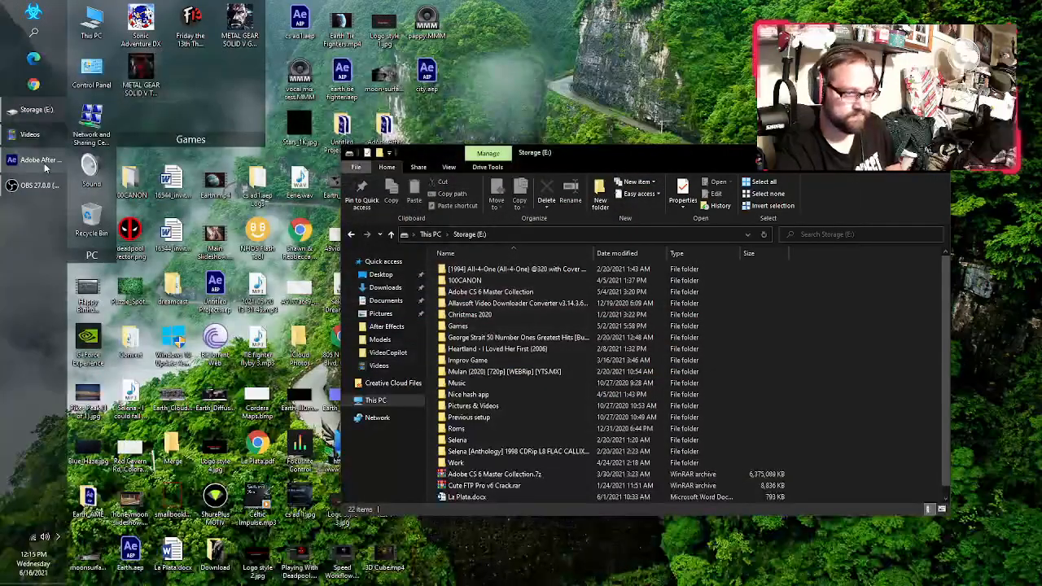
left_click(46, 166)
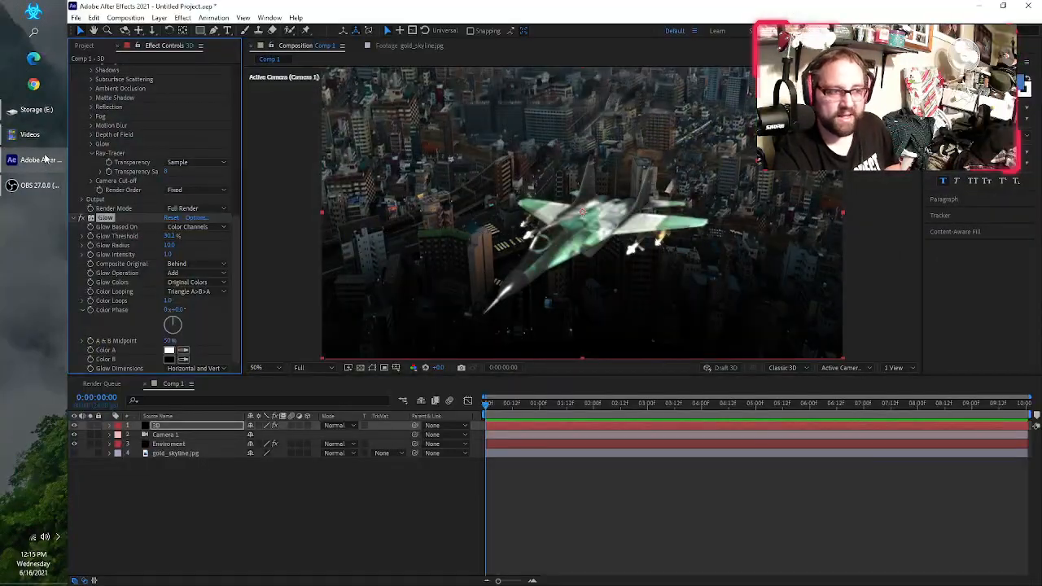